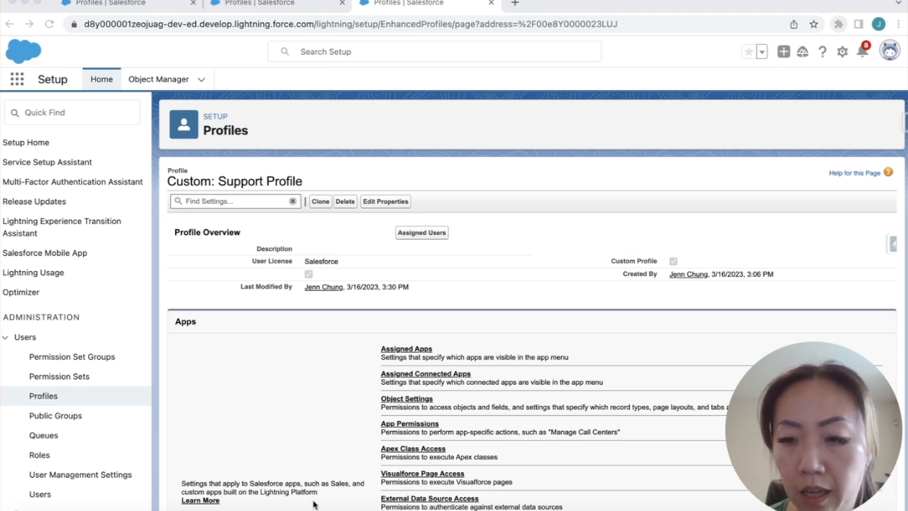
Return to the Profiles list showing the custom Marketing, Sales and Support profiles
{"action": "left_click", "coordinate": [133, 8]}
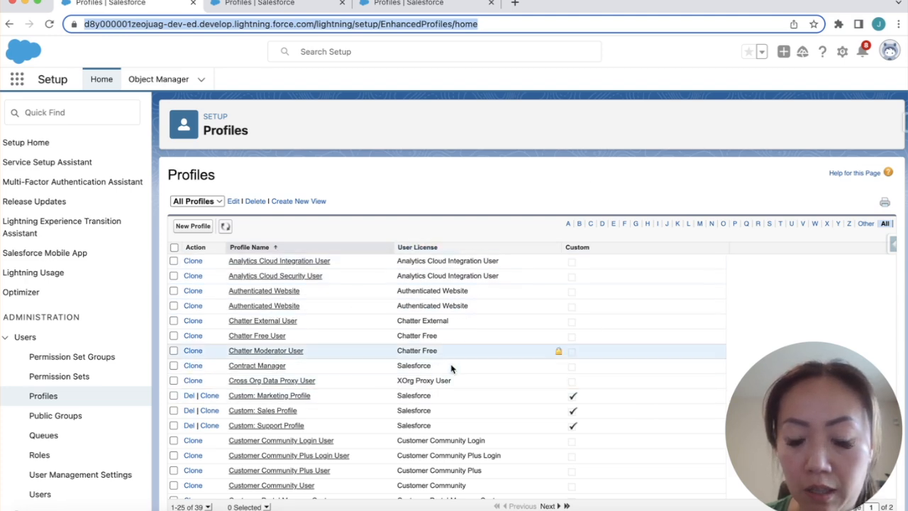
On the Sales Profile, dismiss Go Mobile and open its Opportunities object settings
{"action": "scroll", "coordinate": [428, 383], "scroll_direction": "down", "scroll_amount": 1}
{"action": "scroll", "coordinate": [428, 387], "scroll_direction": "up", "scroll_amount": 1}
{"action": "scroll", "coordinate": [428, 387], "scroll_direction": "down", "scroll_amount": 1}
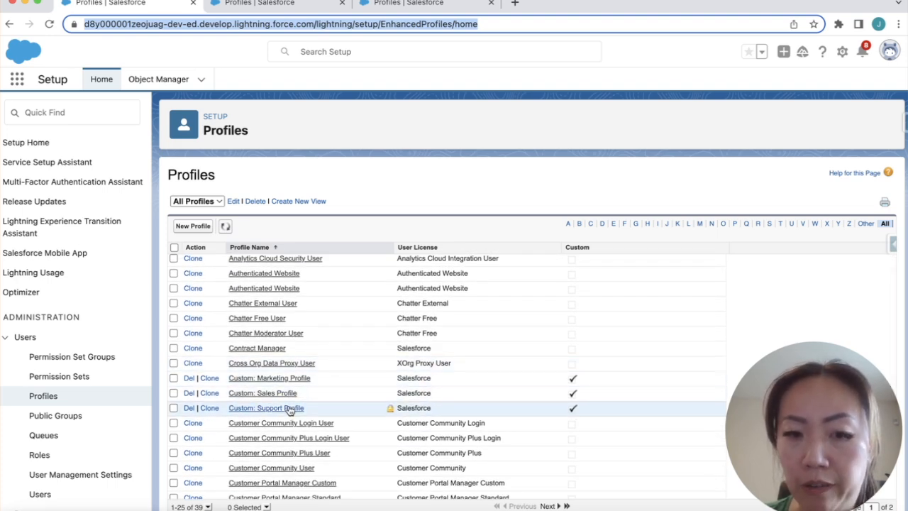
{"action": "left_click", "coordinate": [269, 7]}
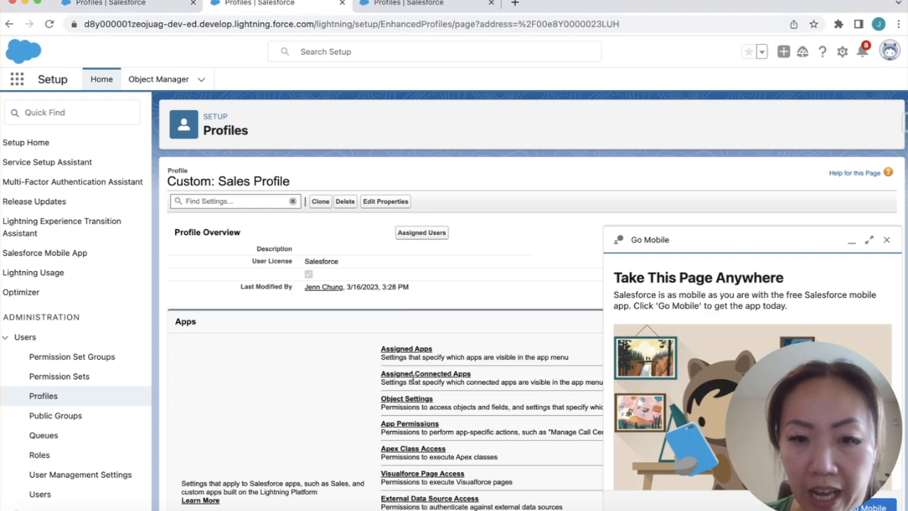
{"action": "left_click", "coordinate": [887, 239]}
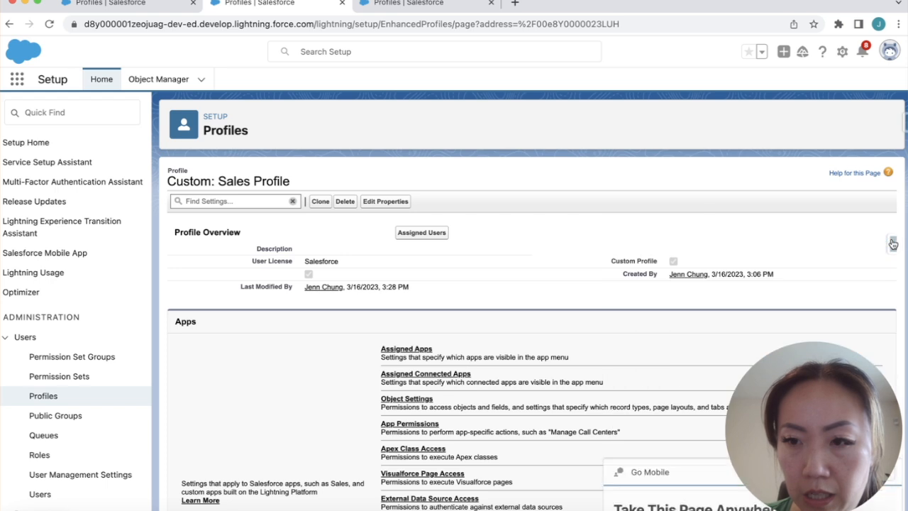
{"action": "left_click", "coordinate": [426, 400]}
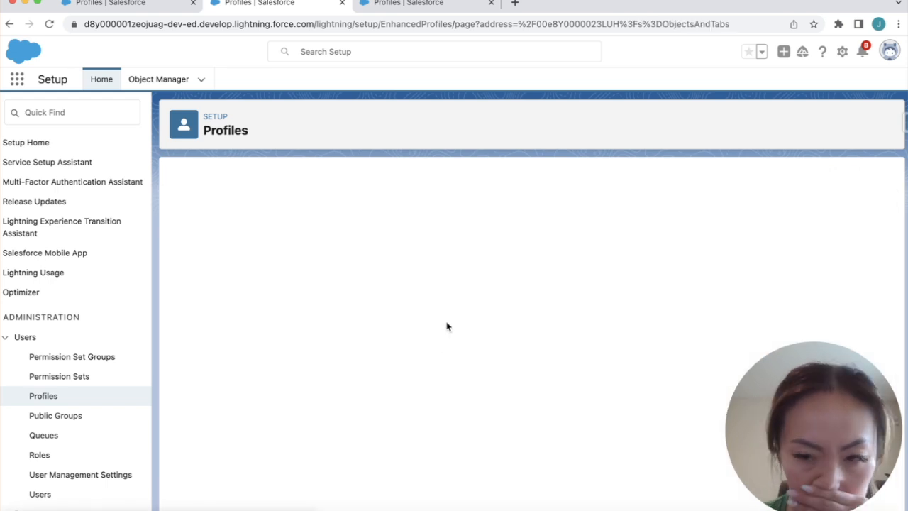
{"action": "key", "text": "super+f"}
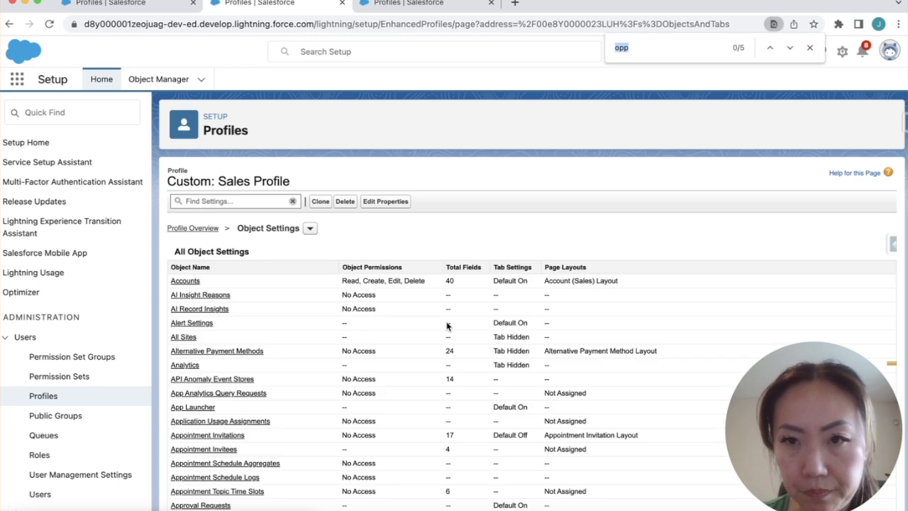
{"action": "key", "text": "Return"}
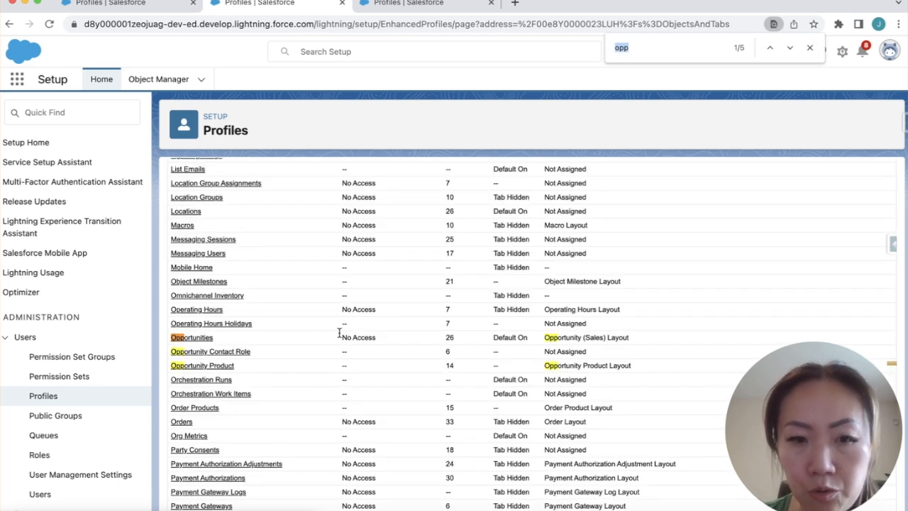
{"action": "left_click", "coordinate": [203, 340]}
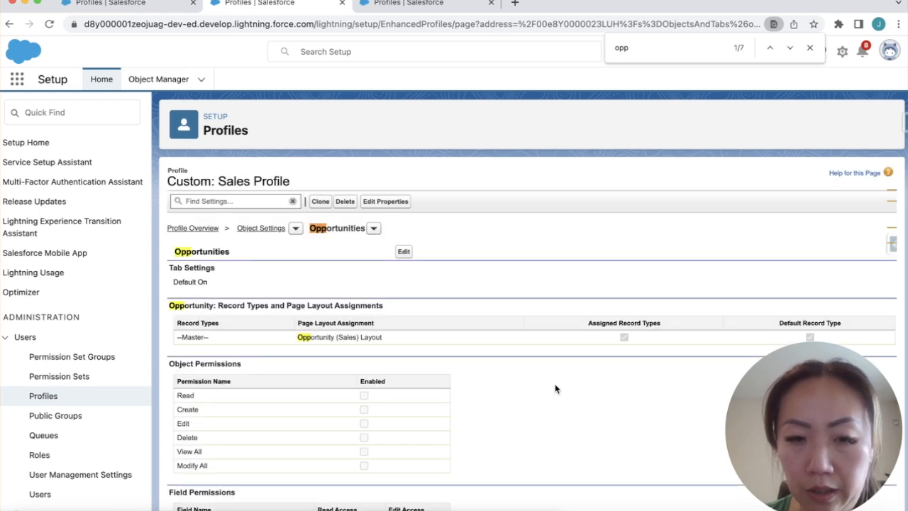
Edit the Sales Profile's Opportunities permissions, all unchecked, then bring up the Support Profile
{"action": "scroll", "coordinate": [556, 388], "scroll_direction": "down", "scroll_amount": 5}
{"action": "scroll", "coordinate": [556, 388], "scroll_direction": "up", "scroll_amount": 5}
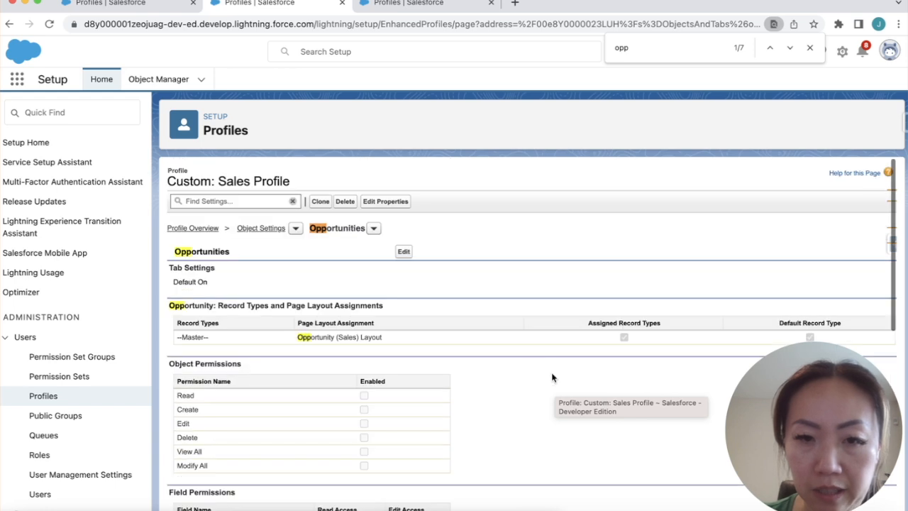
{"action": "left_click", "coordinate": [403, 251]}
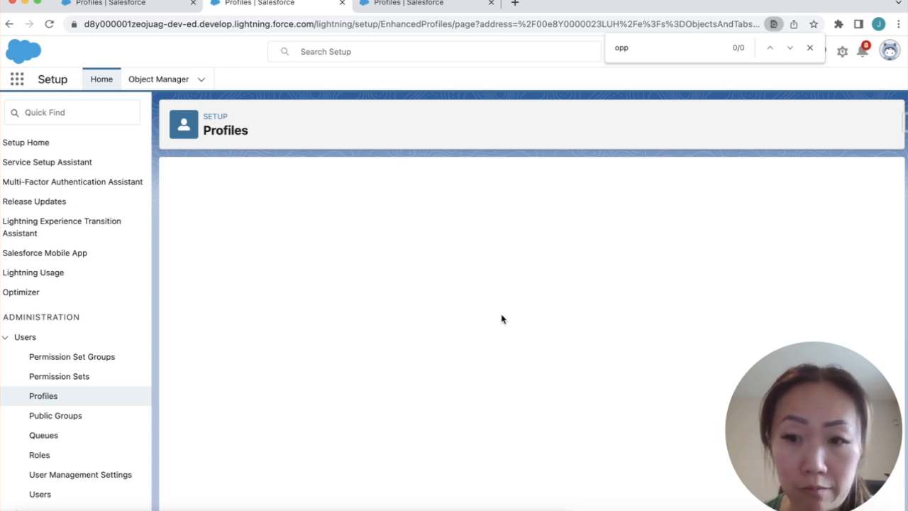
{"action": "scroll", "coordinate": [502, 319], "scroll_direction": "down", "scroll_amount": 5}
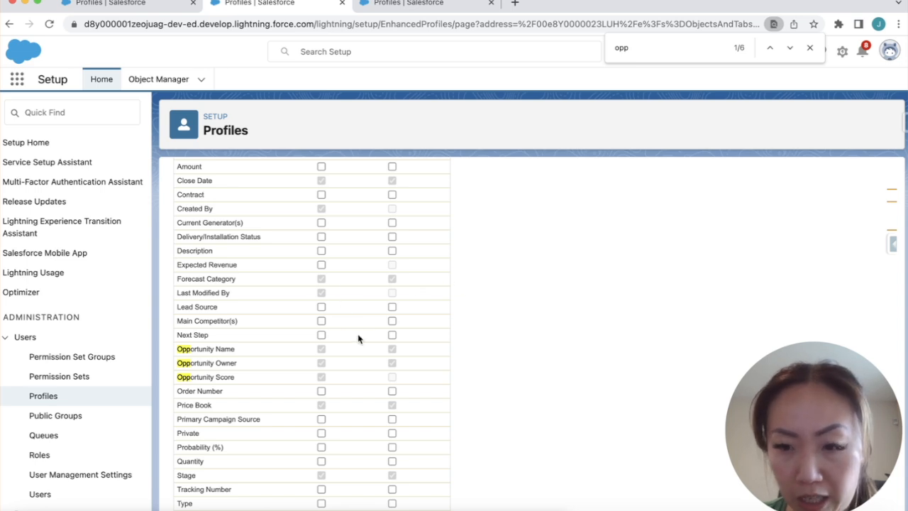
{"action": "scroll", "coordinate": [366, 298], "scroll_direction": "up", "scroll_amount": 1}
{"action": "scroll", "coordinate": [365, 296], "scroll_direction": "down", "scroll_amount": 1}
{"action": "scroll", "coordinate": [365, 296], "scroll_direction": "up", "scroll_amount": 2}
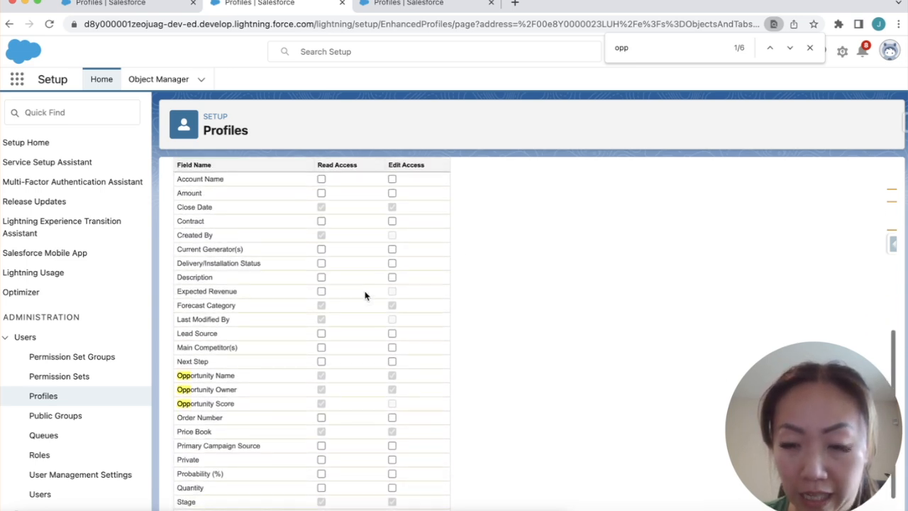
{"action": "scroll", "coordinate": [365, 296], "scroll_direction": "down", "scroll_amount": 2}
{"action": "scroll", "coordinate": [365, 296], "scroll_direction": "up", "scroll_amount": 5}
{"action": "scroll", "coordinate": [365, 296], "scroll_direction": "down", "scroll_amount": 6}
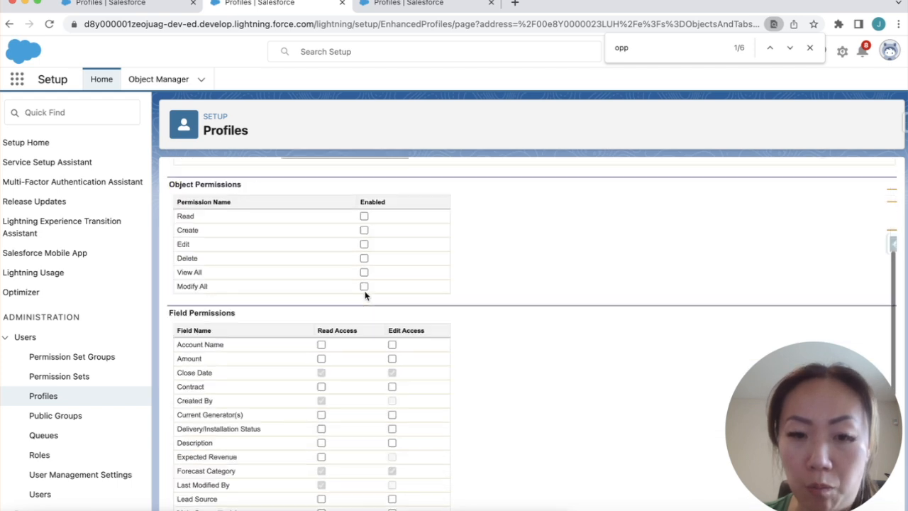
{"action": "scroll", "coordinate": [366, 296], "scroll_direction": "up", "scroll_amount": 2}
{"action": "scroll", "coordinate": [365, 296], "scroll_direction": "up", "scroll_amount": 1}
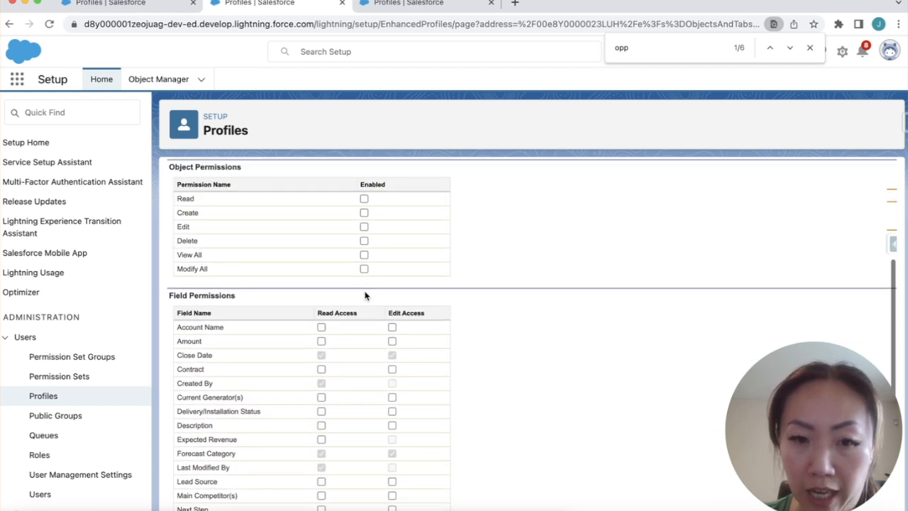
{"action": "scroll", "coordinate": [366, 295], "scroll_direction": "down", "scroll_amount": 3}
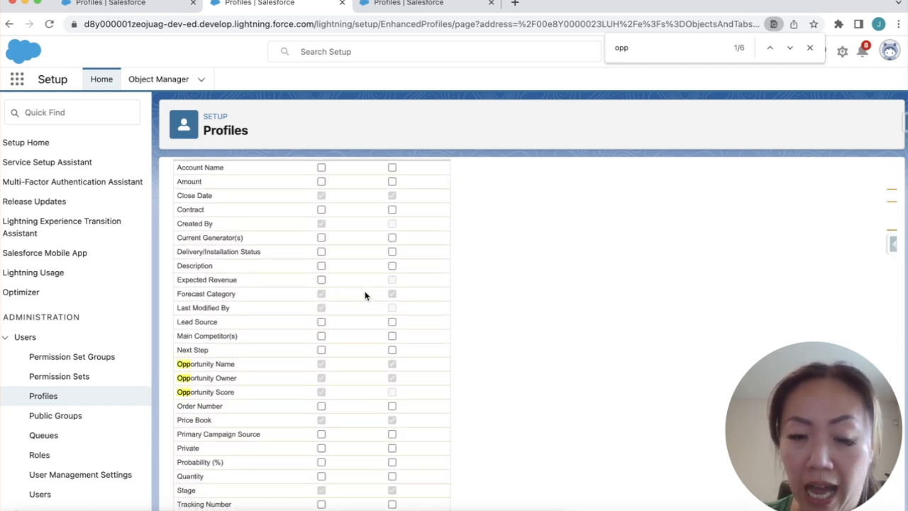
{"action": "scroll", "coordinate": [365, 296], "scroll_direction": "down", "scroll_amount": 1}
{"action": "scroll", "coordinate": [365, 296], "scroll_direction": "up", "scroll_amount": 6}
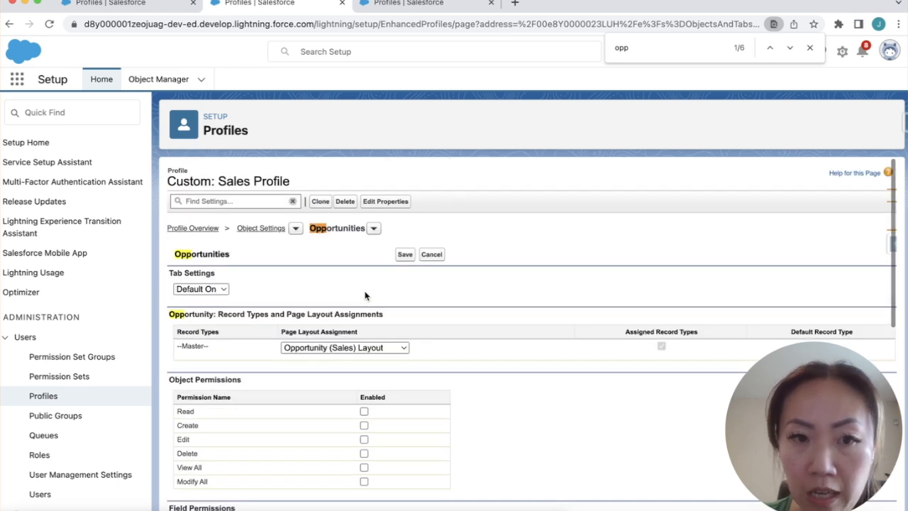
{"action": "left_click", "coordinate": [429, 3]}
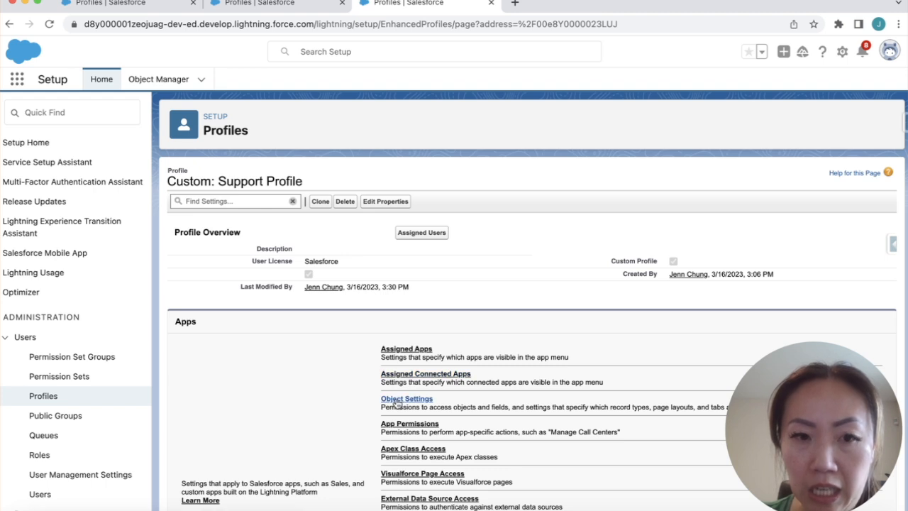
Open the Support Profile's Opportunities settings, with Read, Create, Edit and Delete unchecked
{"action": "left_click", "coordinate": [402, 398]}
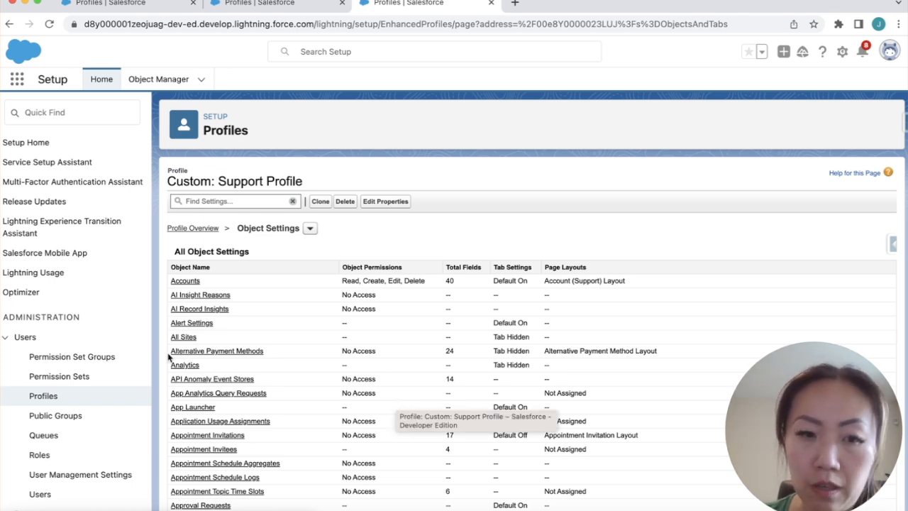
{"action": "scroll", "coordinate": [336, 283], "scroll_direction": "down", "scroll_amount": 1}
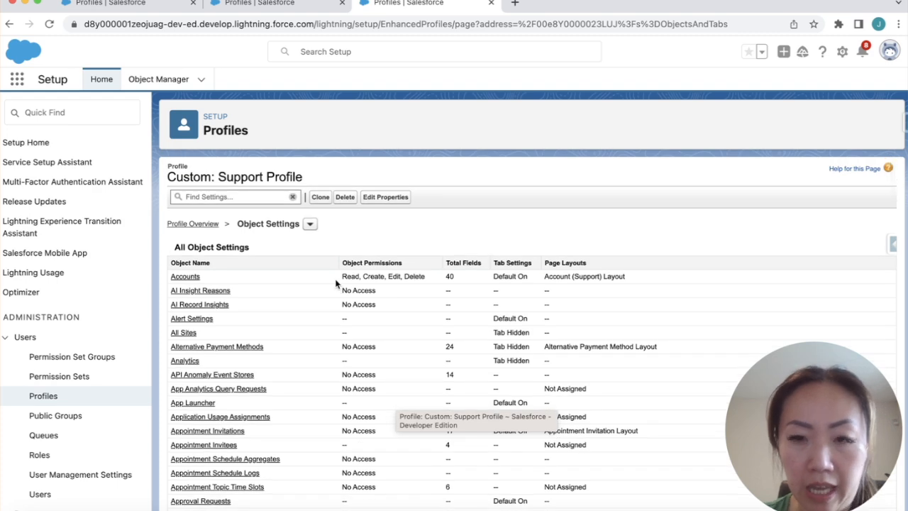
{"action": "key", "text": "super+f"}
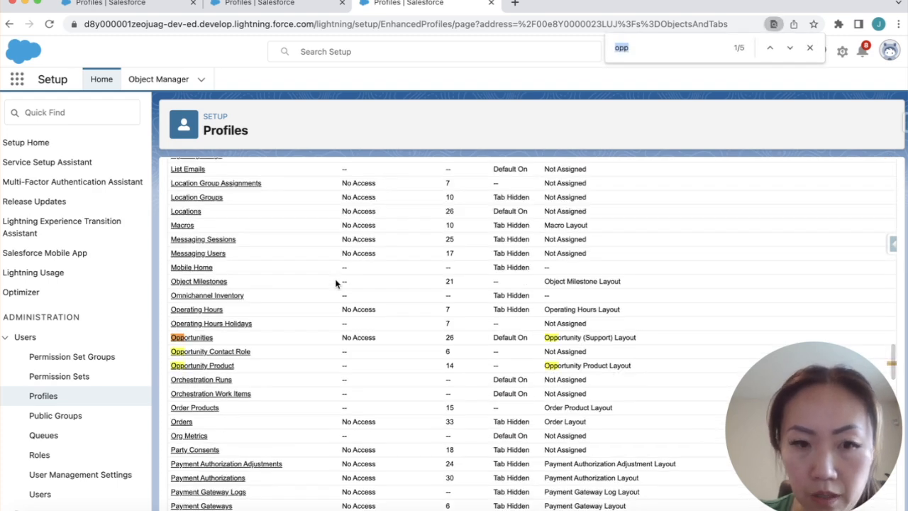
{"action": "left_click", "coordinate": [186, 341]}
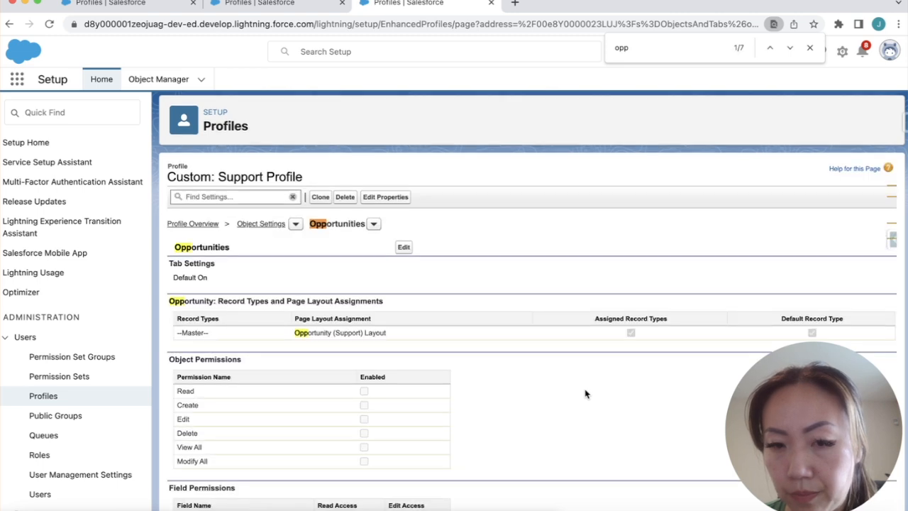
{"action": "scroll", "coordinate": [585, 393], "scroll_direction": "up", "scroll_amount": 5}
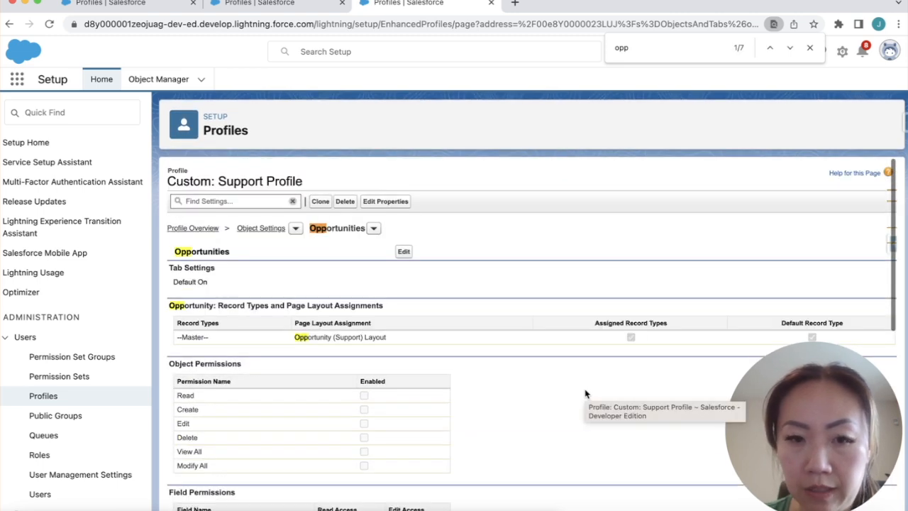
{"action": "left_click", "coordinate": [96, 360]}
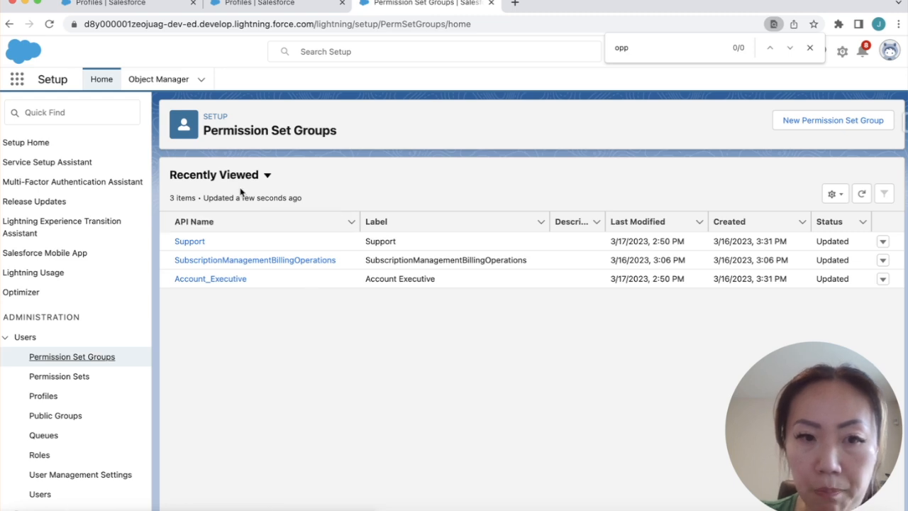
Review All Permission Set Groups, including Support and Account_Executive, then return to Recently Viewed
{"action": "left_click", "coordinate": [237, 179]}
{"action": "left_click", "coordinate": [223, 218]}
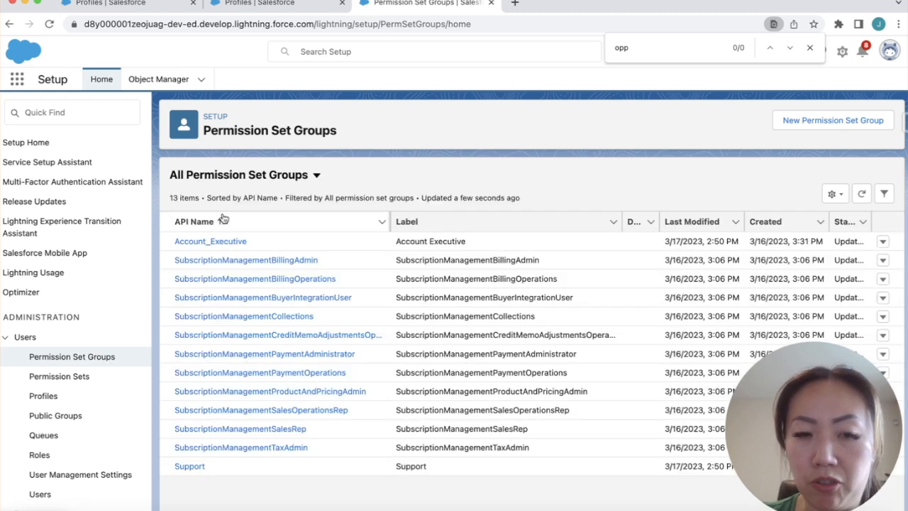
{"action": "scroll", "coordinate": [480, 410], "scroll_direction": "down", "scroll_amount": 1}
{"action": "scroll", "coordinate": [481, 408], "scroll_direction": "down", "scroll_amount": 2}
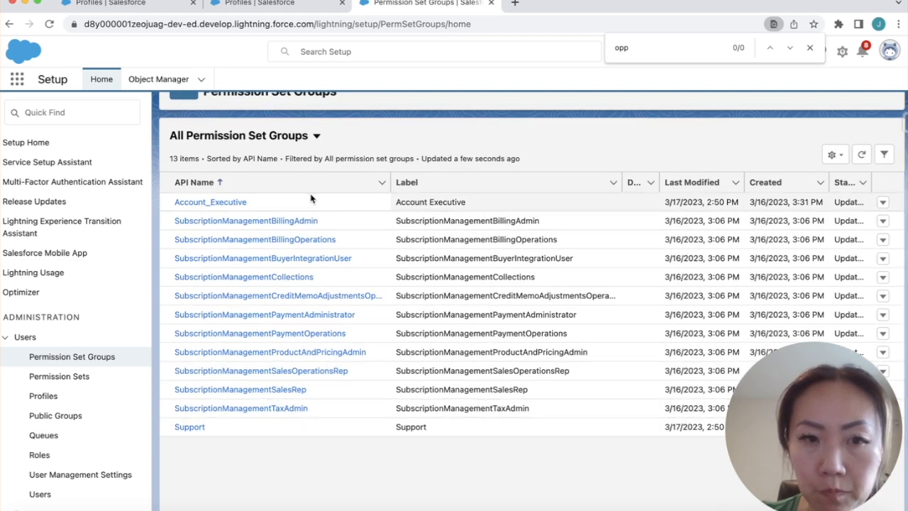
{"action": "left_click", "coordinate": [282, 142]}
{"action": "left_click", "coordinate": [234, 203]}
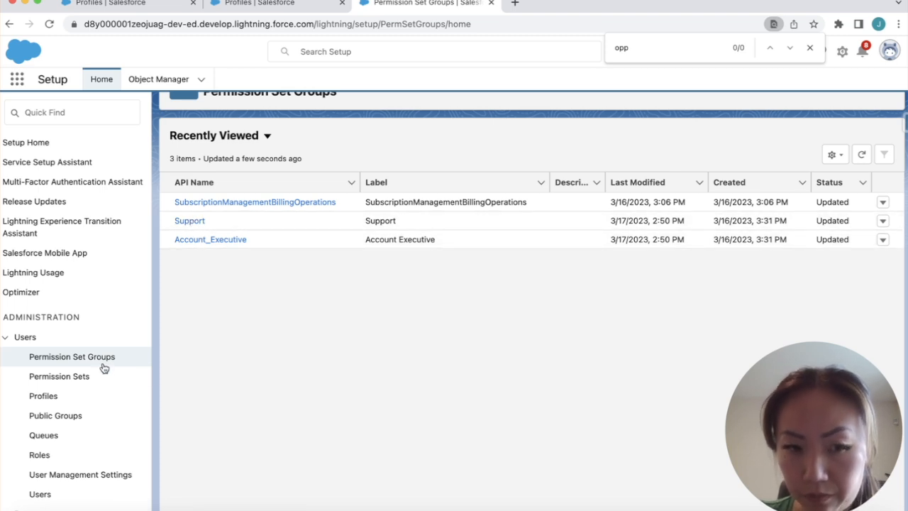
{"action": "left_click", "coordinate": [82, 379]}
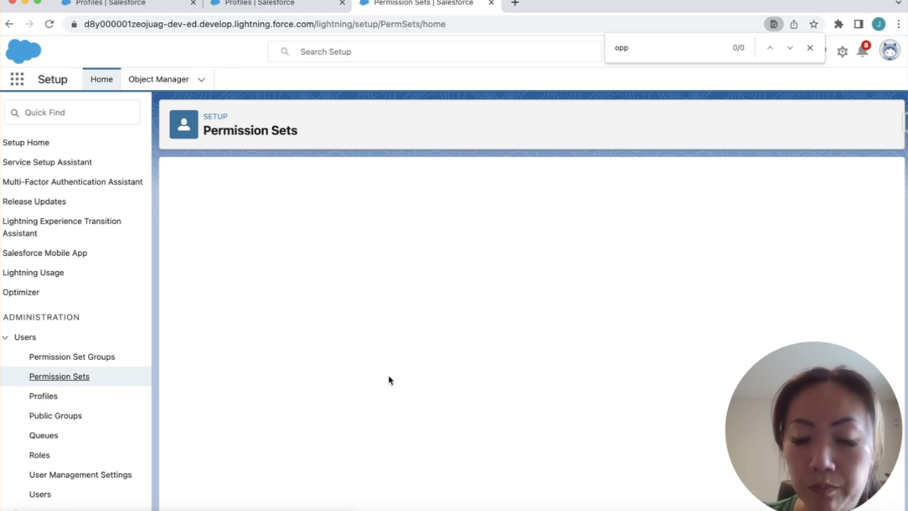
Open the Opportunity Create/Read/Edit permission set's Opportunities object settings
{"action": "scroll", "coordinate": [389, 380], "scroll_direction": "down", "scroll_amount": 1}
{"action": "scroll", "coordinate": [389, 380], "scroll_direction": "down", "scroll_amount": 1}
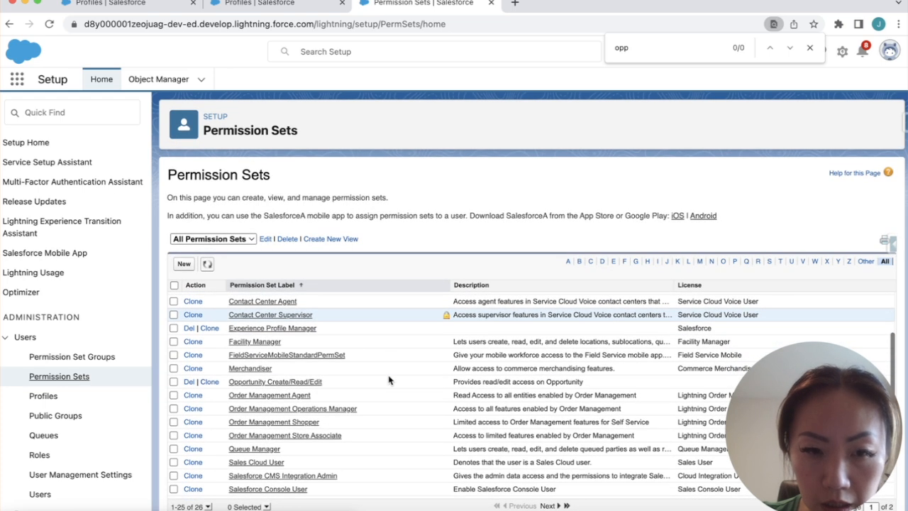
{"action": "left_click", "coordinate": [316, 383]}
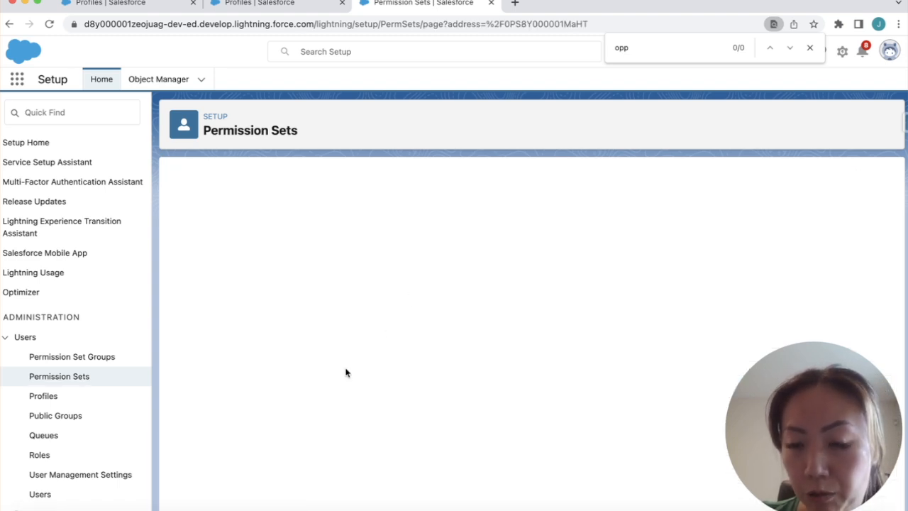
{"action": "left_click", "coordinate": [406, 394]}
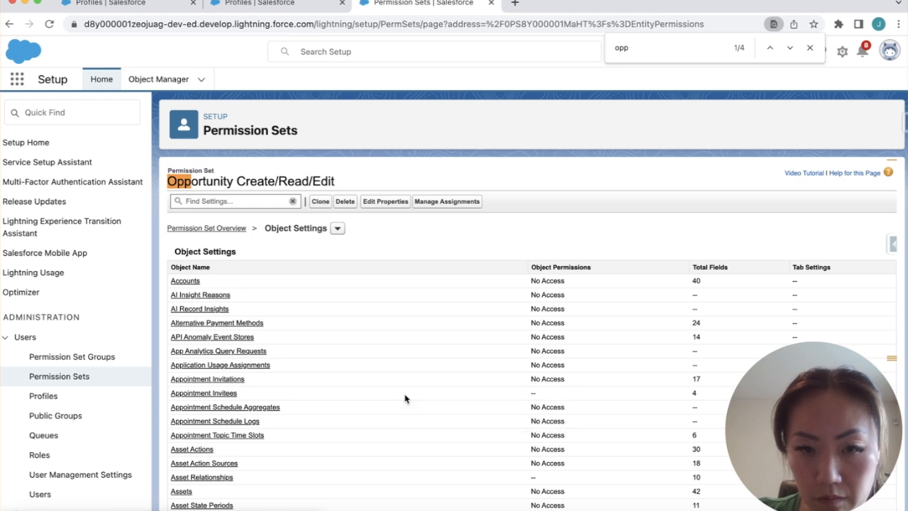
{"action": "key", "text": "super+f"}
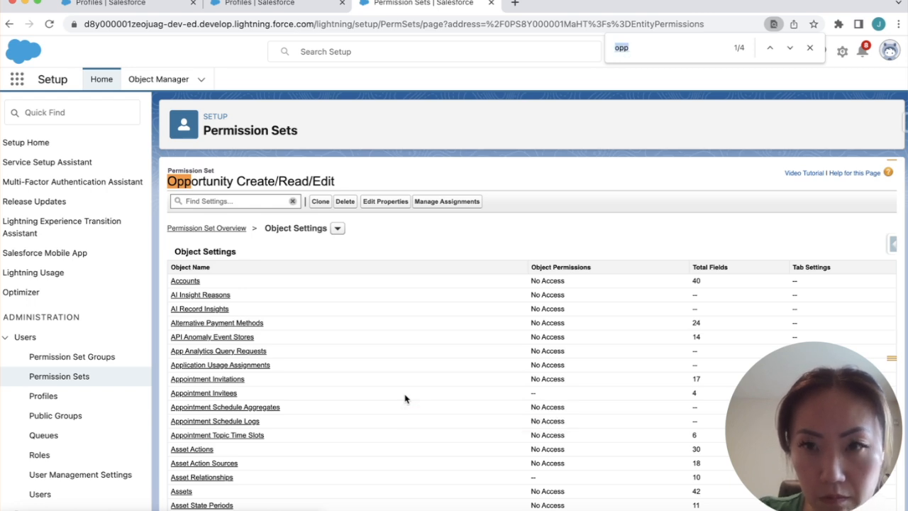
{"action": "key", "text": "Return"}
{"action": "left_click", "coordinate": [190, 340]}
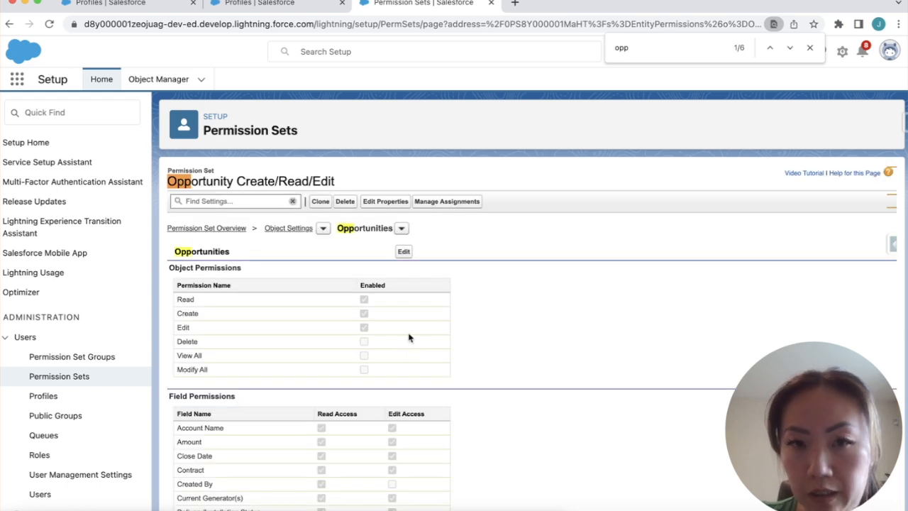
Review its Opportunities object and field permissions, with Read, Create and Edit enabled
{"action": "scroll", "coordinate": [410, 338], "scroll_direction": "down", "scroll_amount": 2}
{"action": "scroll", "coordinate": [410, 337], "scroll_direction": "down", "scroll_amount": 1}
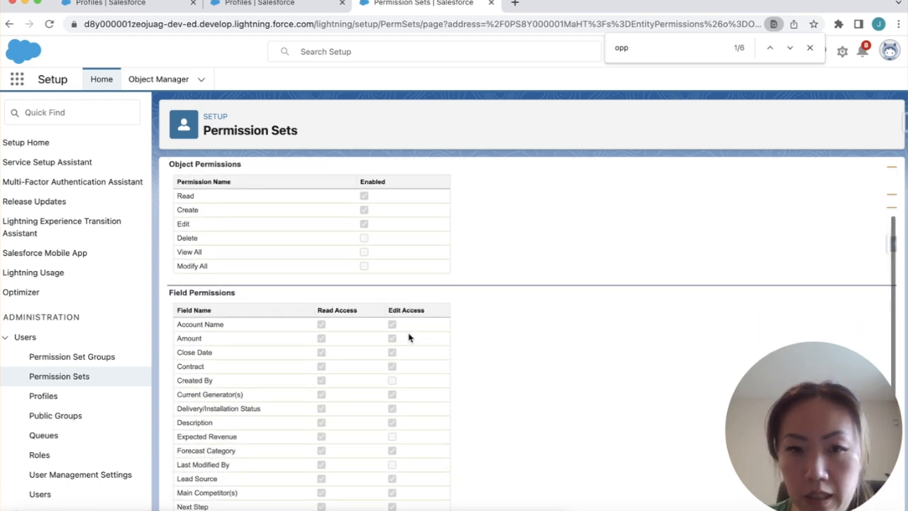
{"action": "scroll", "coordinate": [410, 339], "scroll_direction": "up", "scroll_amount": 2}
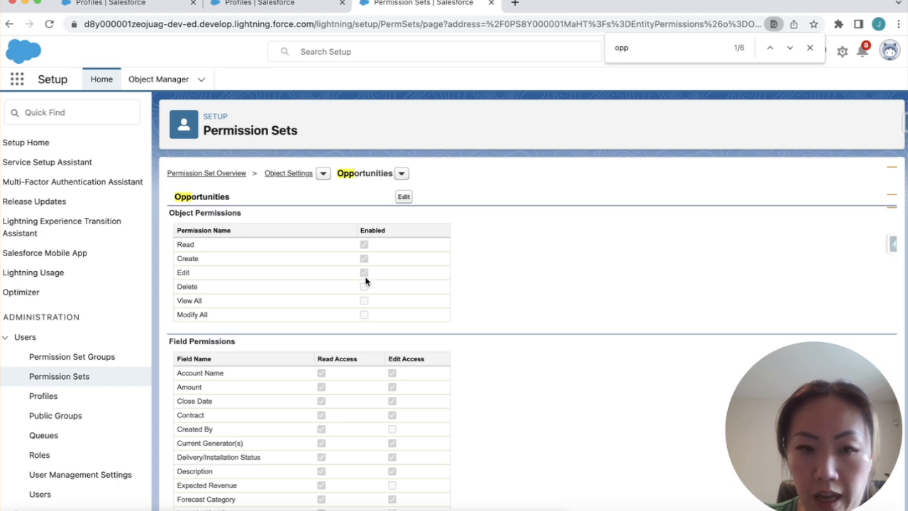
{"action": "scroll", "coordinate": [365, 281], "scroll_direction": "down", "scroll_amount": 5}
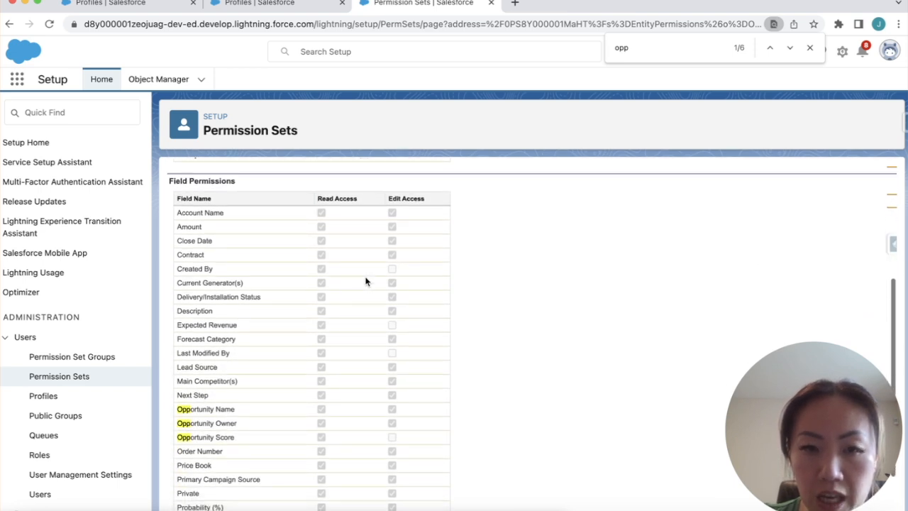
{"action": "scroll", "coordinate": [365, 282], "scroll_direction": "up", "scroll_amount": 3}
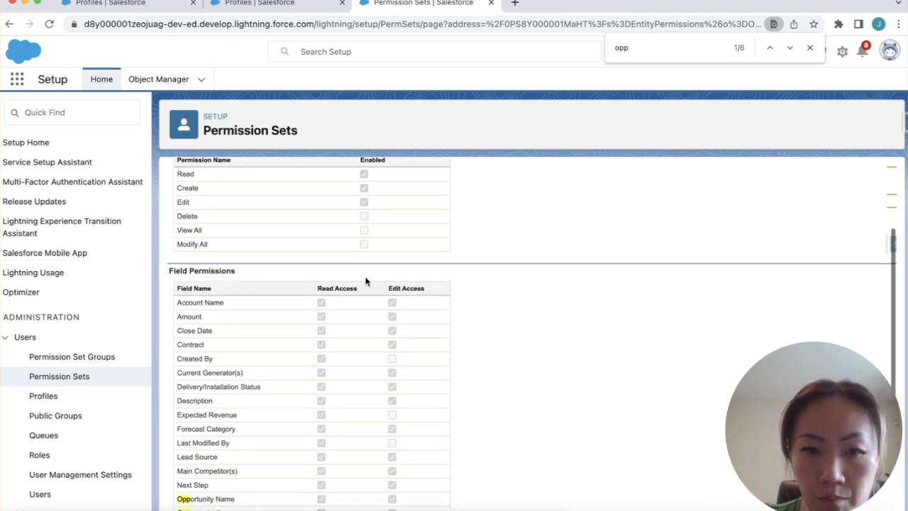
{"action": "scroll", "coordinate": [349, 351], "scroll_direction": "down", "scroll_amount": 1}
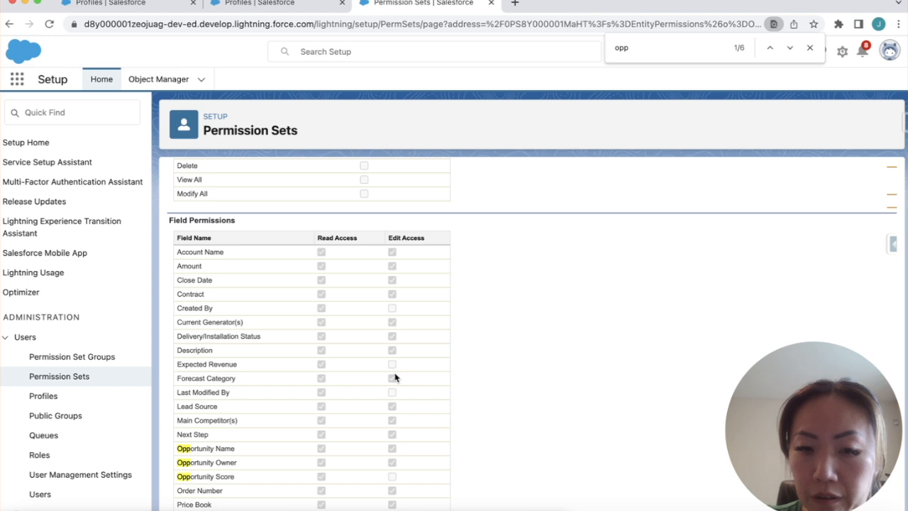
{"action": "scroll", "coordinate": [393, 376], "scroll_direction": "down", "scroll_amount": 3}
{"action": "scroll", "coordinate": [395, 377], "scroll_direction": "up", "scroll_amount": 4}
{"action": "scroll", "coordinate": [395, 377], "scroll_direction": "up", "scroll_amount": 3}
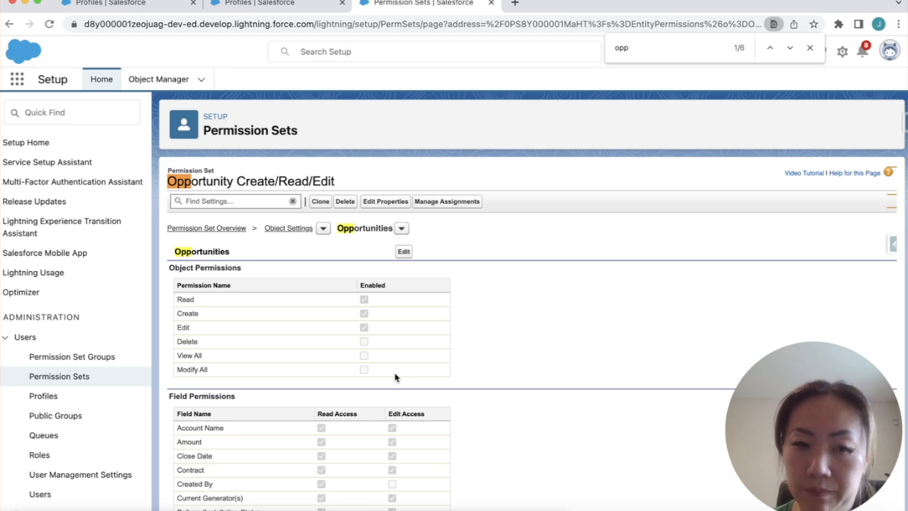
{"action": "left_click", "coordinate": [92, 356]}
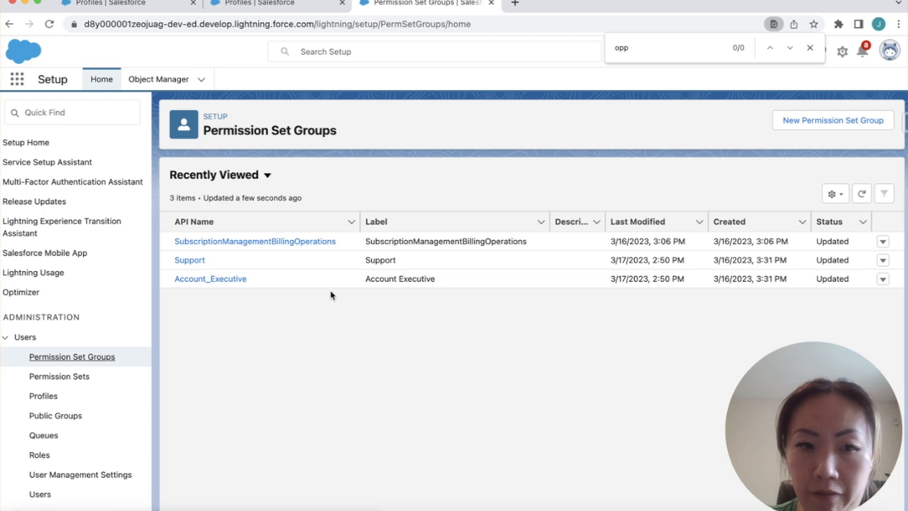
Confirm the Account_Executive group's permission sets include Opportunity Create/Read/Edit
{"action": "left_click", "coordinate": [204, 280]}
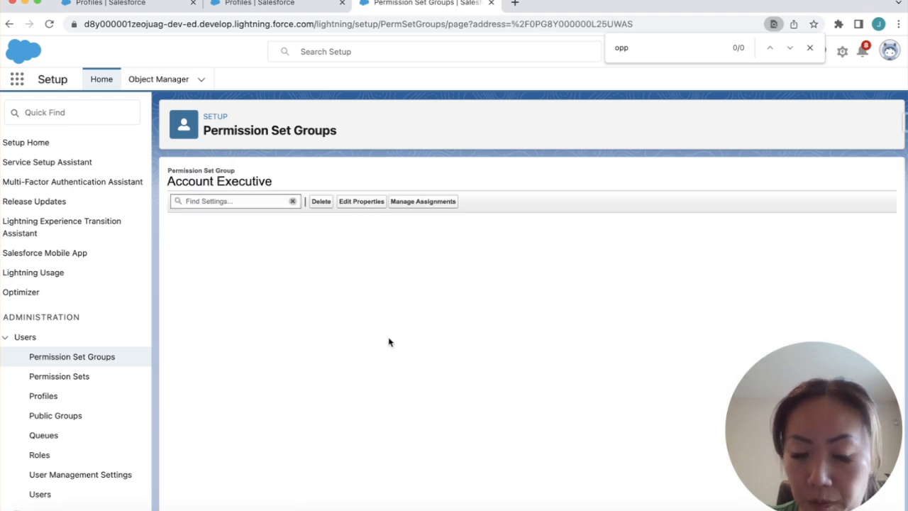
{"action": "left_click", "coordinate": [413, 347]}
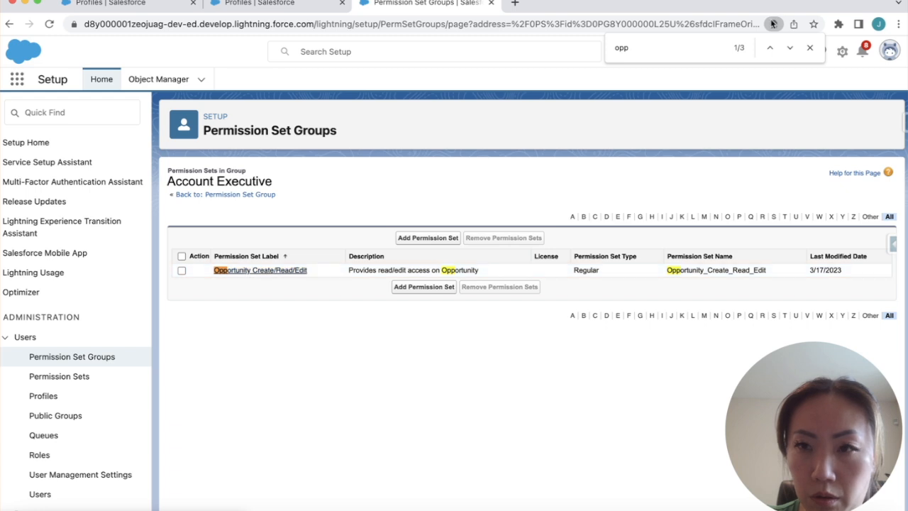
{"action": "left_click", "coordinate": [810, 47]}
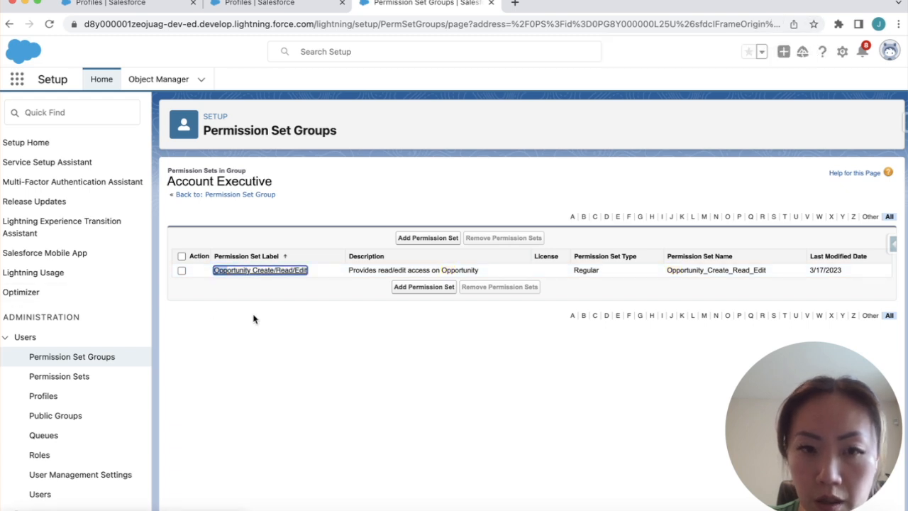
{"action": "left_click", "coordinate": [80, 359]}
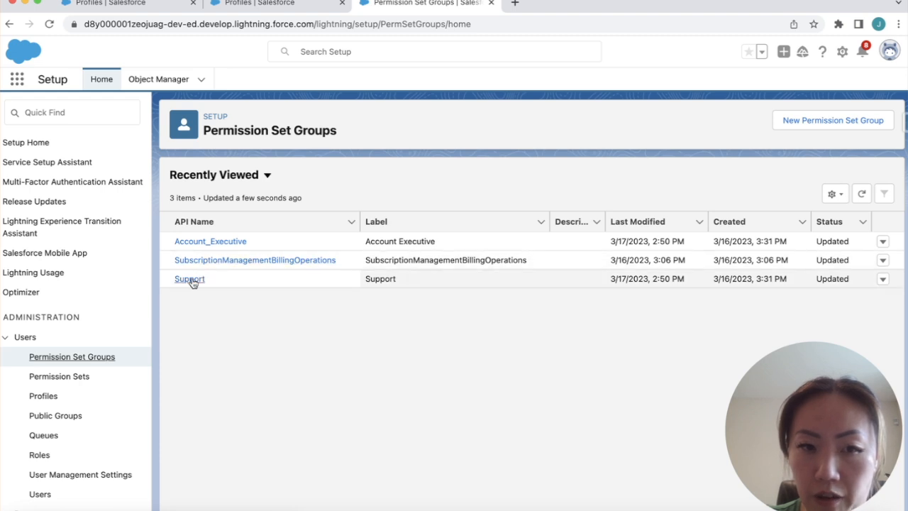
Confirm the Support group also contains Opportunity Create/Read/Edit
{"action": "left_click", "coordinate": [190, 279]}
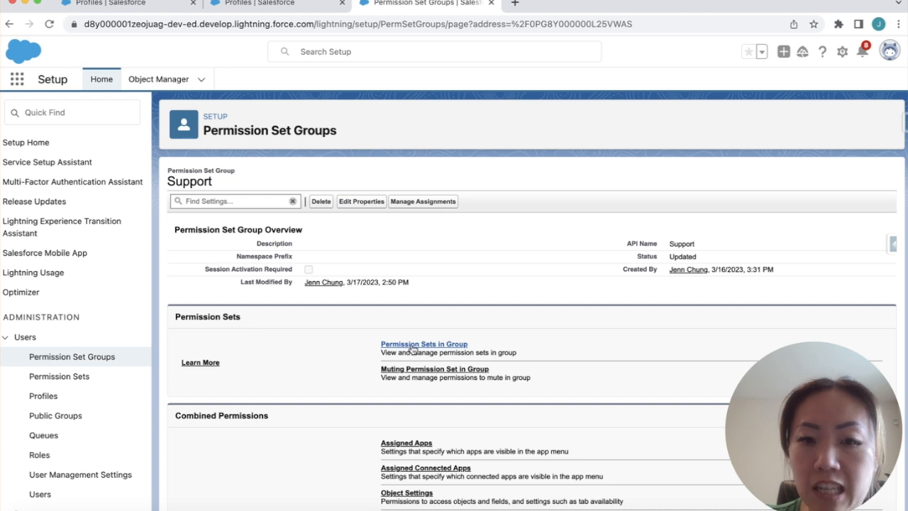
{"action": "left_click", "coordinate": [414, 346]}
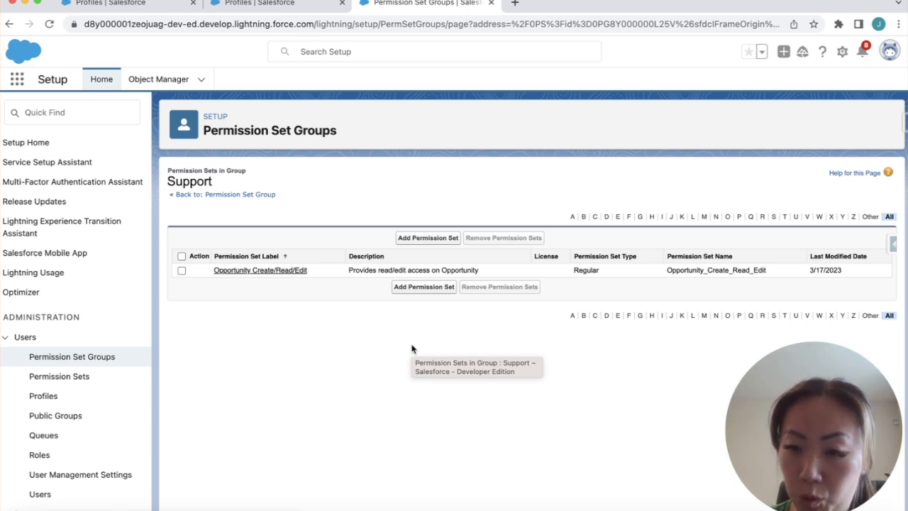
{"action": "left_click", "coordinate": [96, 357]}
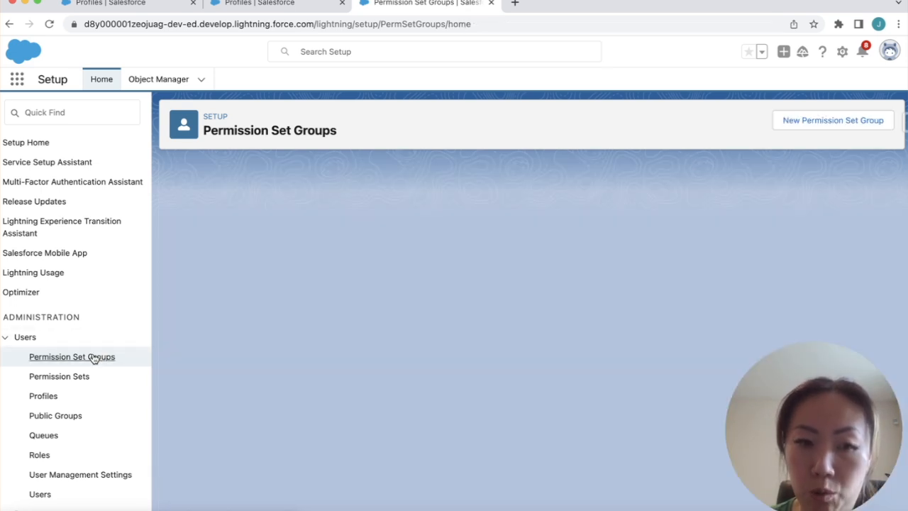
Open the Account_Executive permission set group from the Recently Viewed list
{"action": "left_click", "coordinate": [229, 280]}
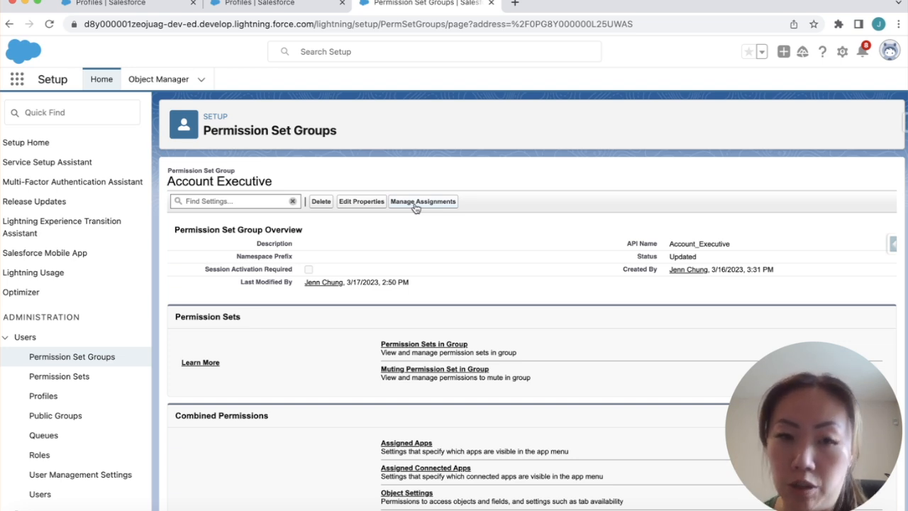
Check the Account Executive group's assignments and its only permission set, Opportunity Create/Read/Edit
{"action": "left_click", "coordinate": [416, 203]}
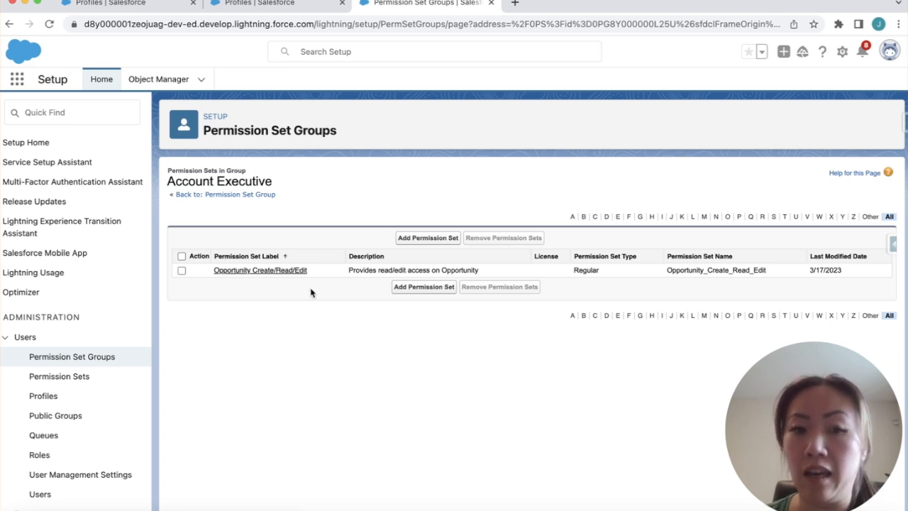
View the Opportunity Create/Read/Edit permission set overview from the Account Executive group
{"action": "left_click", "coordinate": [282, 272]}
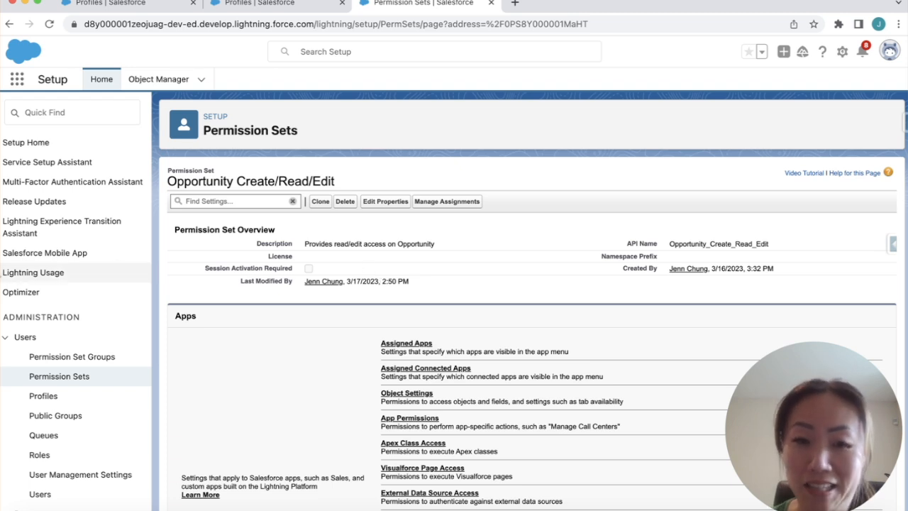
{"action": "left_click", "coordinate": [90, 366]}
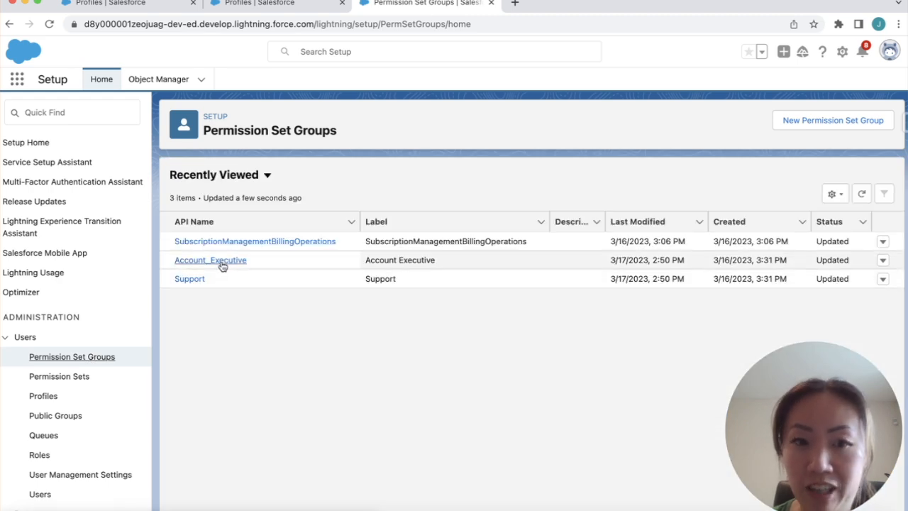
Reopen the Account_Executive group and scroll down to its Combined Permissions
{"action": "left_click", "coordinate": [221, 262]}
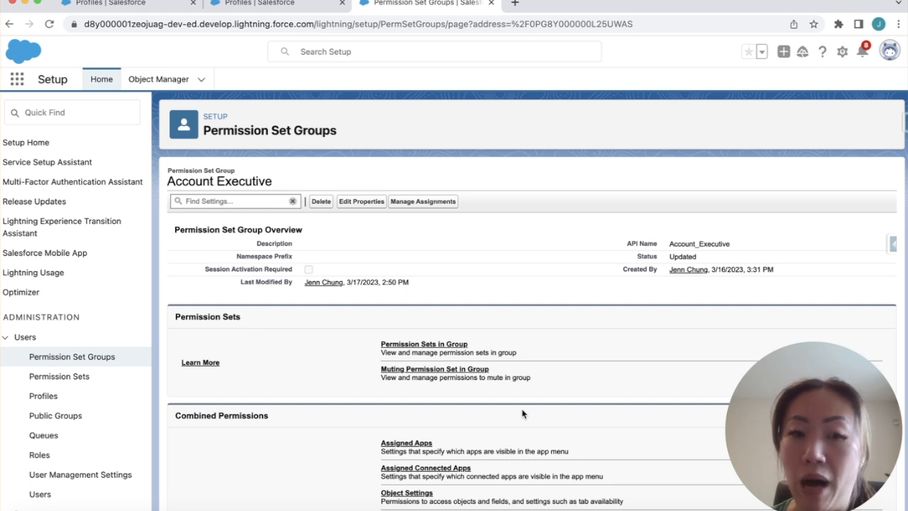
{"action": "scroll", "coordinate": [504, 411], "scroll_direction": "down", "scroll_amount": 2}
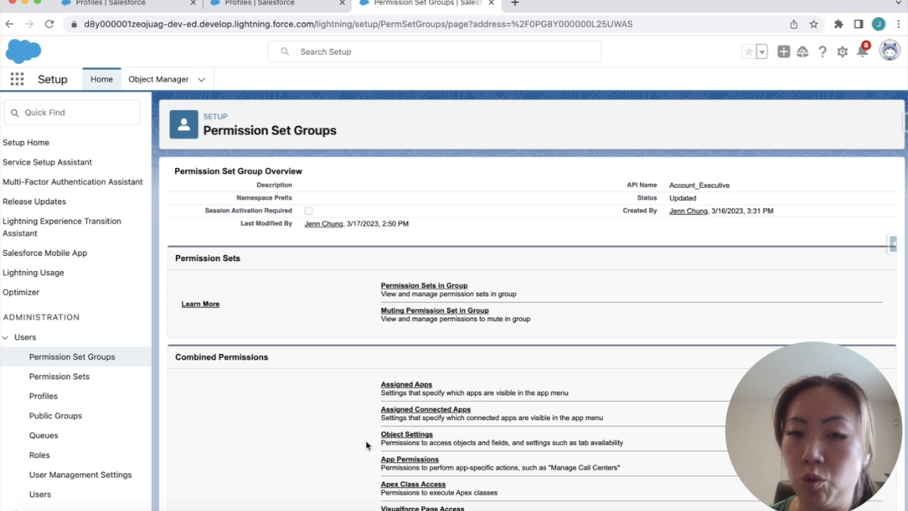
{"action": "left_click", "coordinate": [397, 435]}
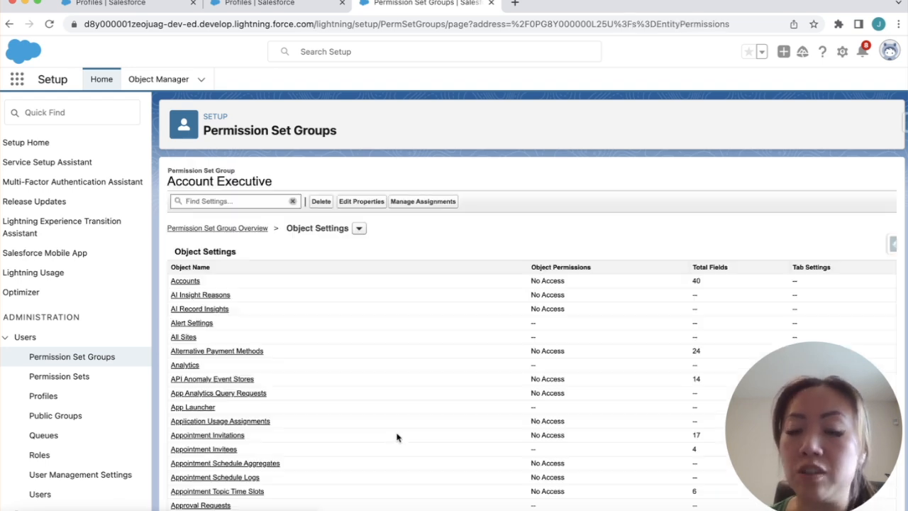
{"action": "scroll", "coordinate": [397, 437], "scroll_direction": "down", "scroll_amount": 2}
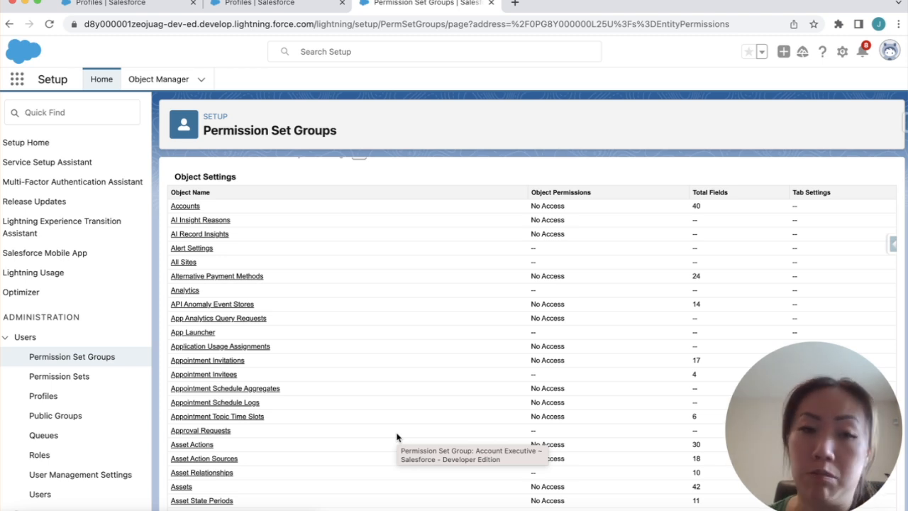
{"action": "scroll", "coordinate": [397, 437], "scroll_direction": "down", "scroll_amount": 5}
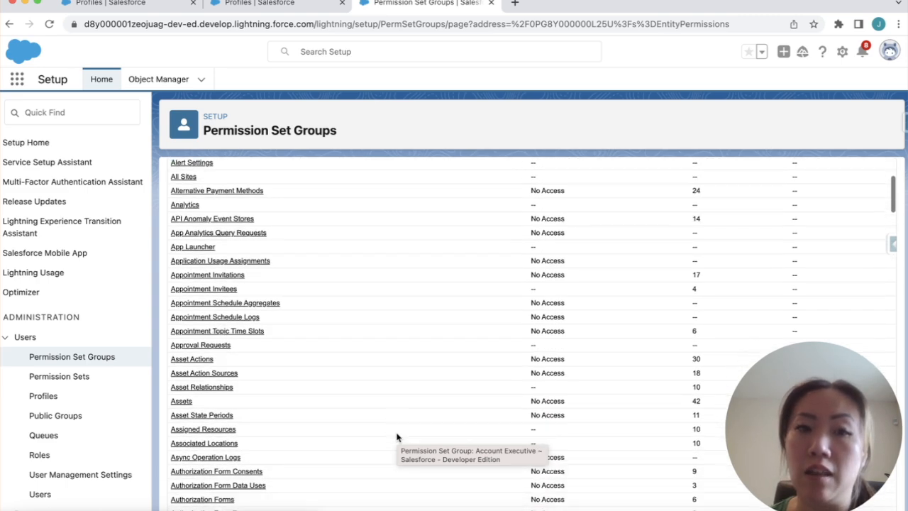
{"action": "scroll", "coordinate": [397, 437], "scroll_direction": "down", "scroll_amount": 10}
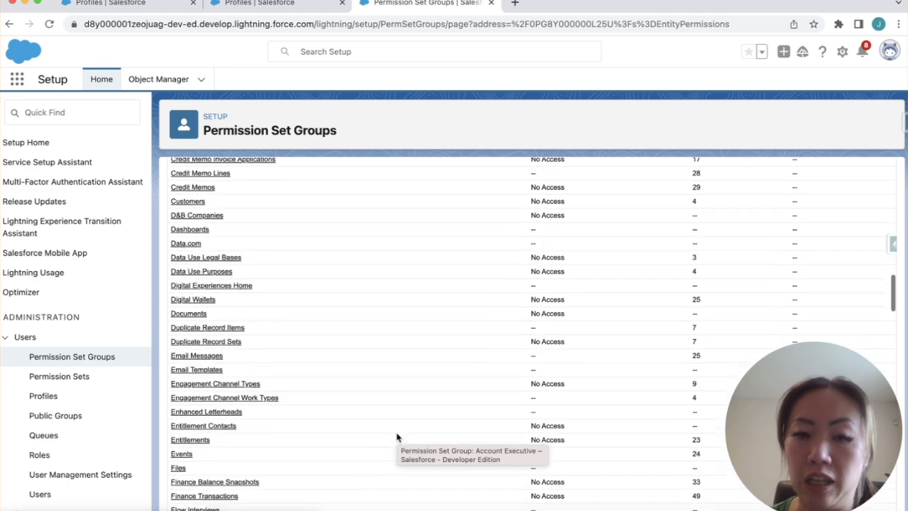
{"action": "scroll", "coordinate": [398, 437], "scroll_direction": "down", "scroll_amount": 4}
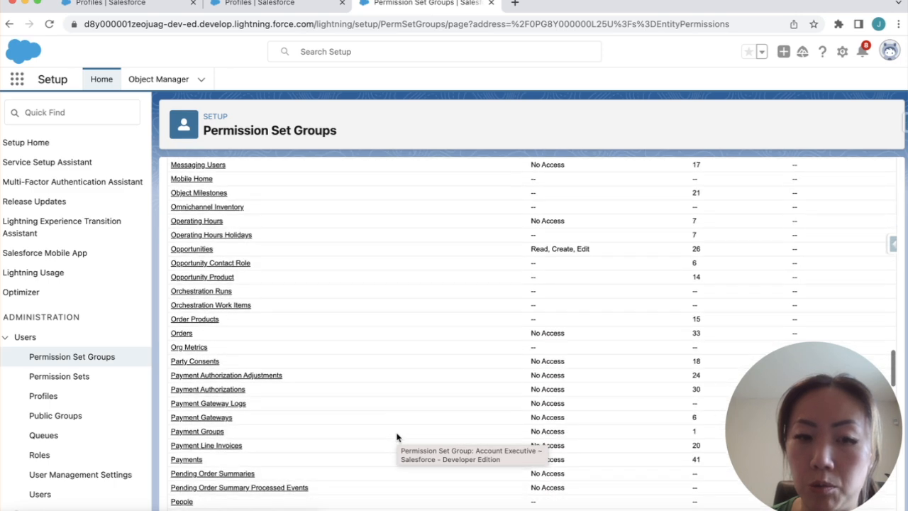
{"action": "scroll", "coordinate": [222, 350], "scroll_direction": "up", "scroll_amount": 3}
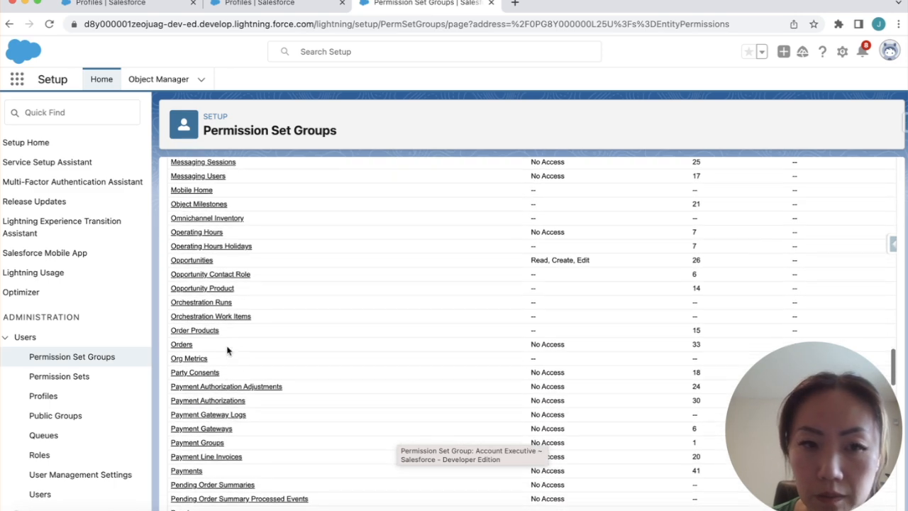
{"action": "scroll", "coordinate": [228, 350], "scroll_direction": "down", "scroll_amount": 1}
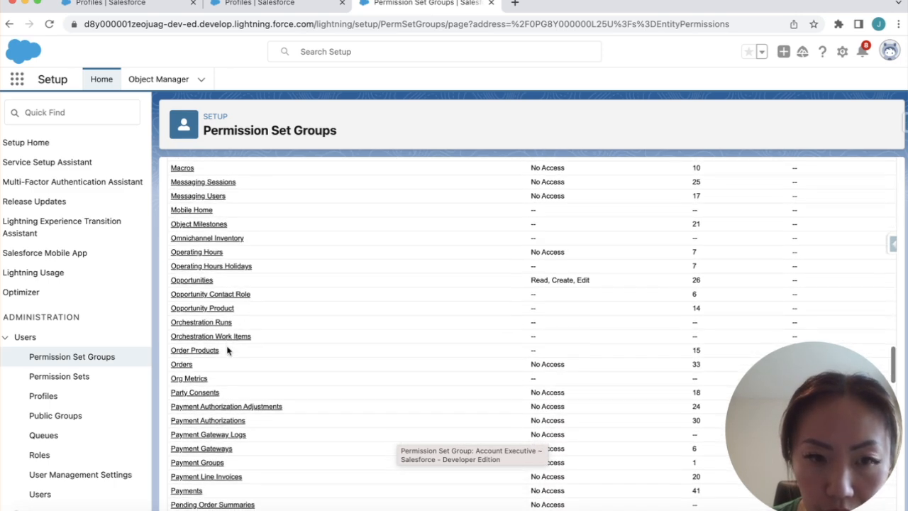
Review the Account Executive group's Opportunities object permissions (Read, Create, Edit) and field permissions
{"action": "left_click", "coordinate": [194, 271]}
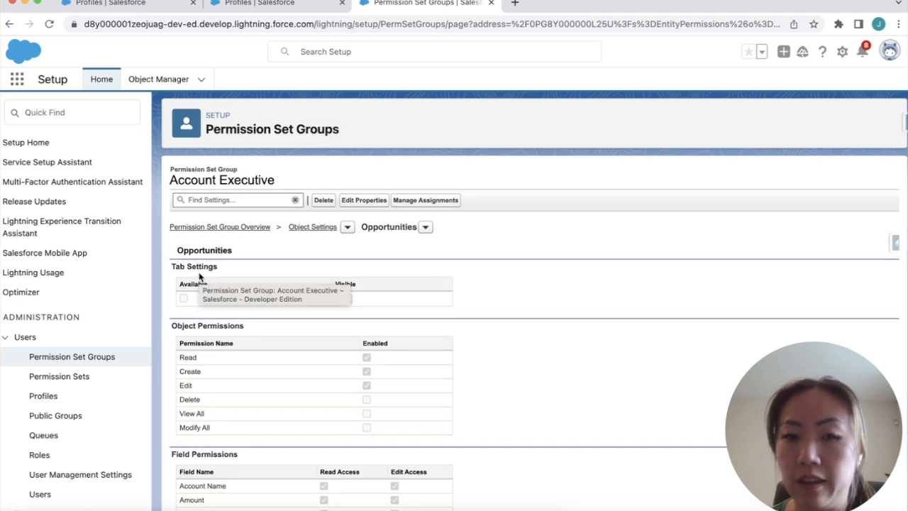
{"action": "scroll", "coordinate": [382, 367], "scroll_direction": "down", "scroll_amount": 10}
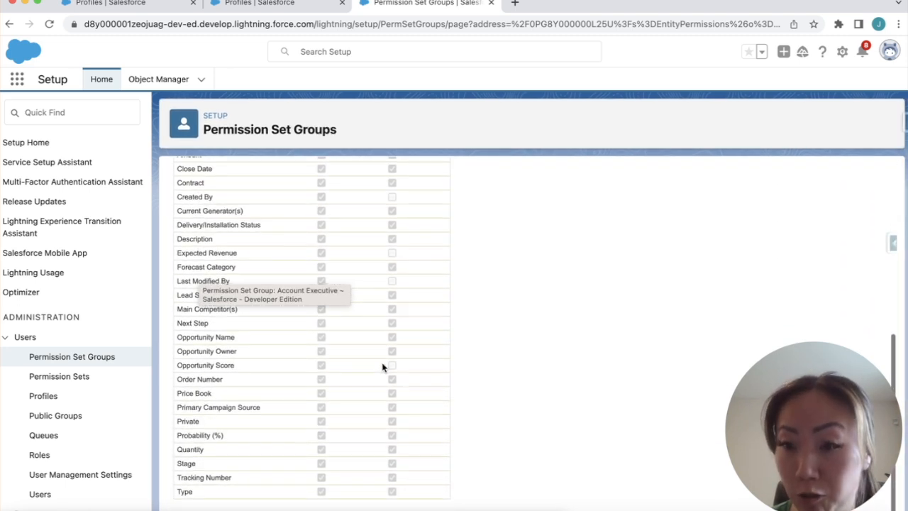
{"action": "scroll", "coordinate": [382, 367], "scroll_direction": "up", "scroll_amount": 8}
{"action": "scroll", "coordinate": [383, 367], "scroll_direction": "up", "scroll_amount": 2}
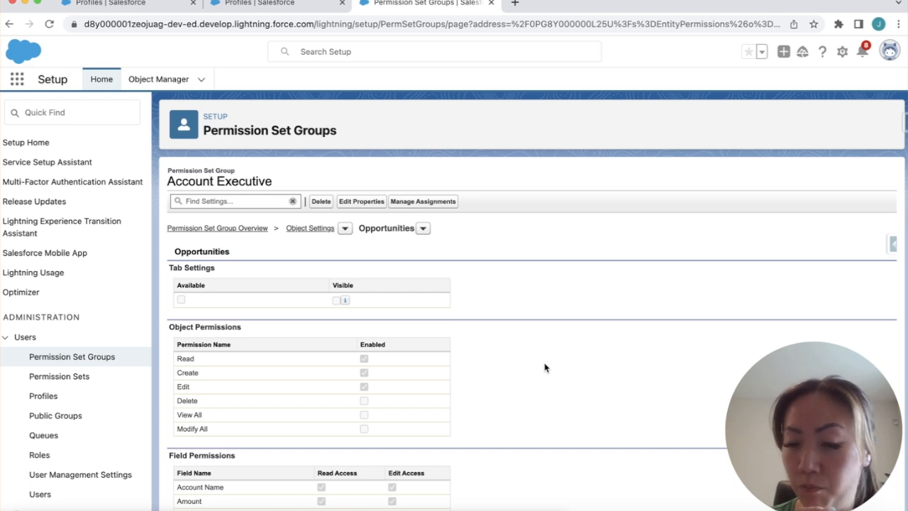
{"action": "scroll", "coordinate": [545, 368], "scroll_direction": "down", "scroll_amount": 5}
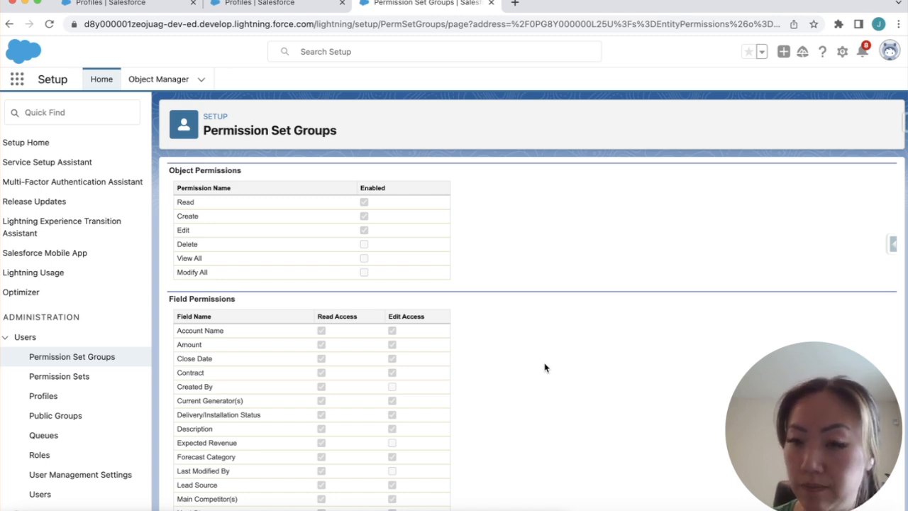
{"action": "scroll", "coordinate": [545, 368], "scroll_direction": "down", "scroll_amount": 6}
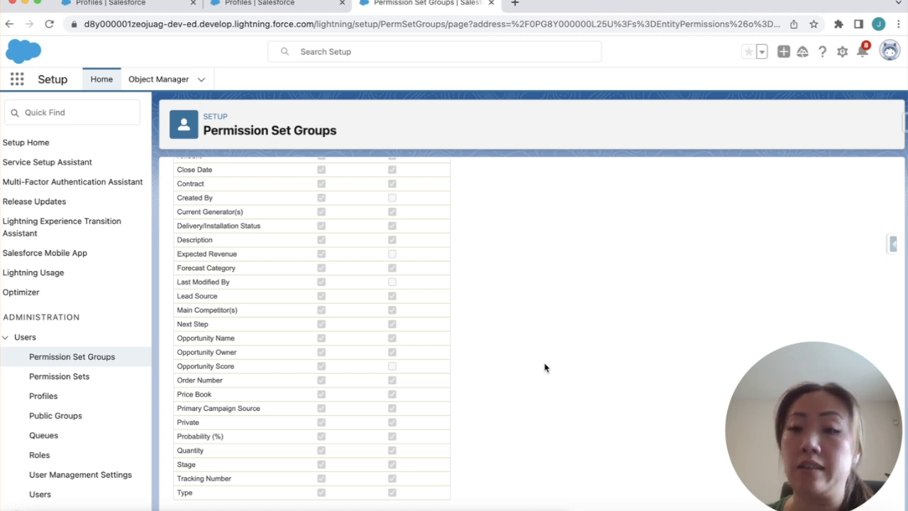
{"action": "scroll", "coordinate": [545, 368], "scroll_direction": "up", "scroll_amount": 5}
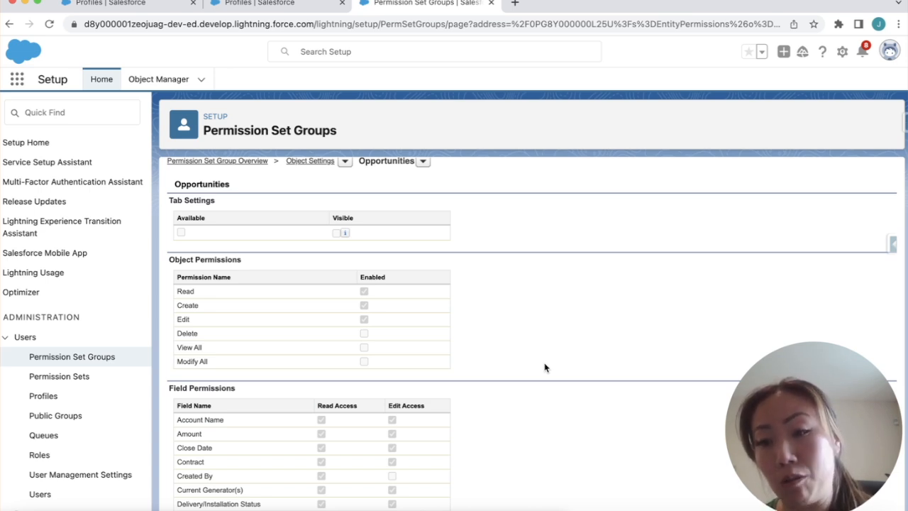
Return to the Account Executive group overview and start a new muting permission set
{"action": "left_click", "coordinate": [241, 163]}
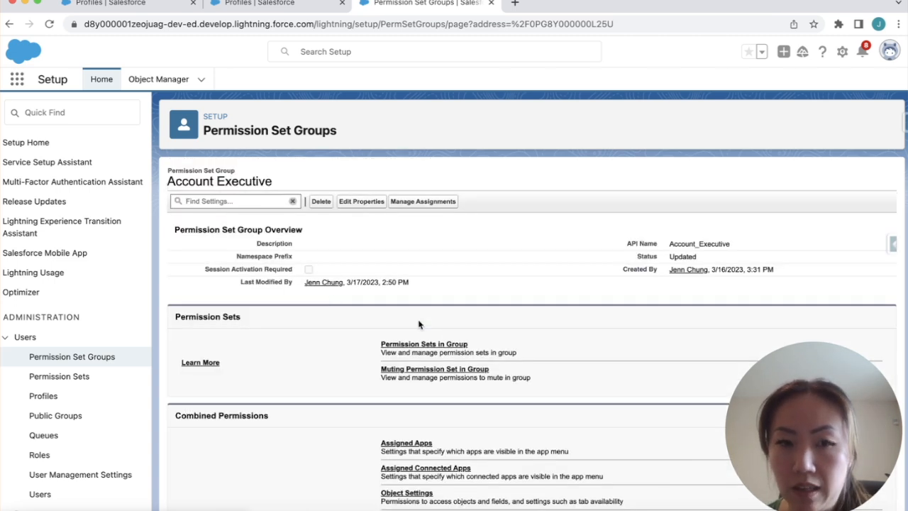
{"action": "left_click", "coordinate": [432, 370]}
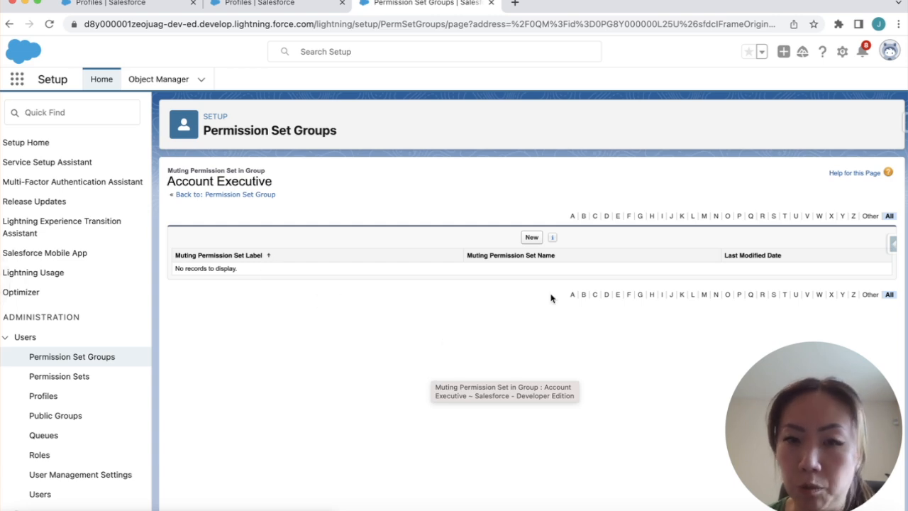
{"action": "left_click", "coordinate": [532, 238]}
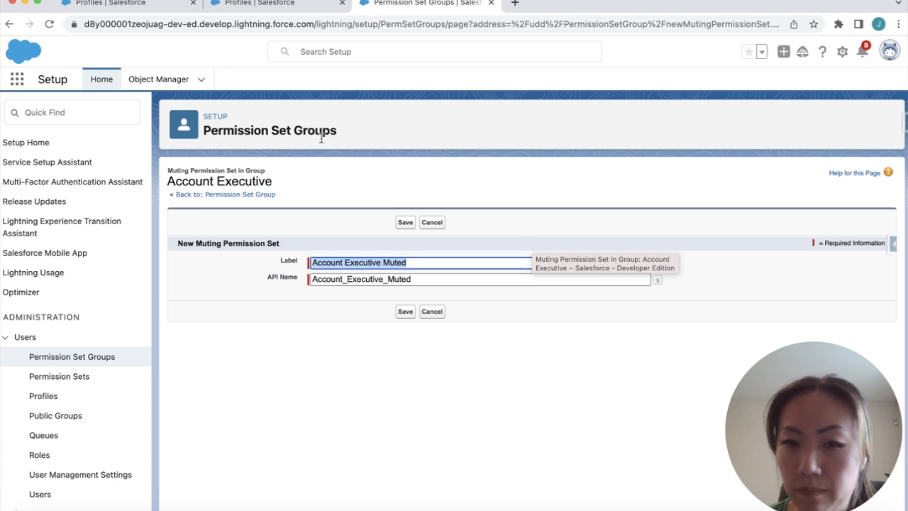
Save the muting set Account Executive Muted (API name Account_Executive_Muted) and go to Permission Sets
{"action": "left_click", "coordinate": [402, 223]}
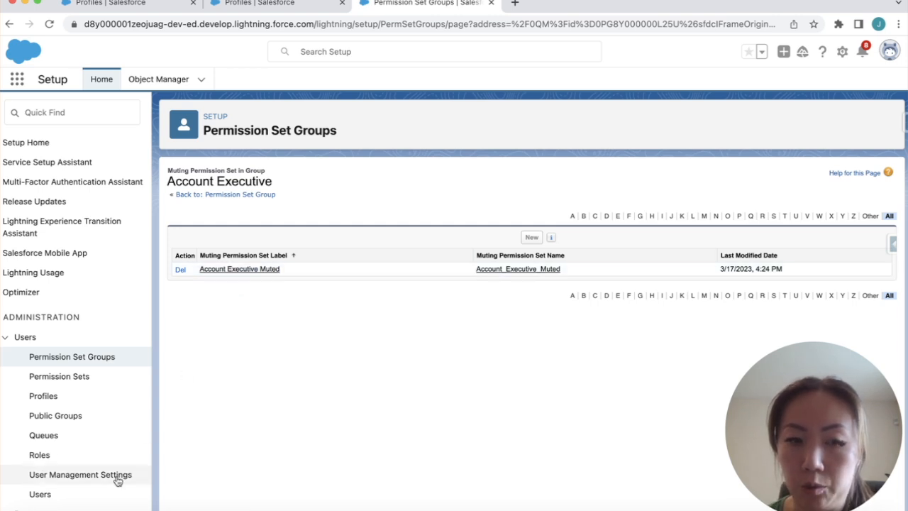
{"action": "left_click", "coordinate": [88, 379]}
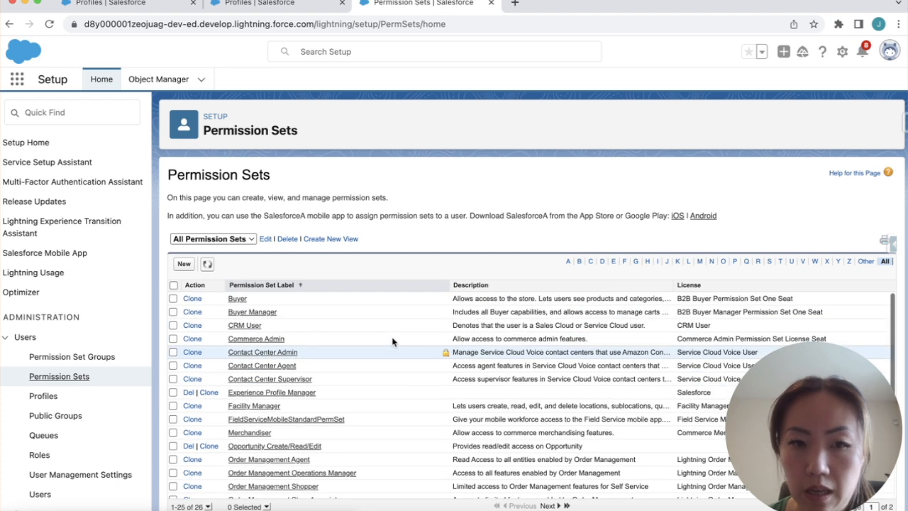
Look over the Permission Sets list, then go to Permission Set Groups
{"action": "scroll", "coordinate": [305, 335], "scroll_direction": "down", "scroll_amount": 1}
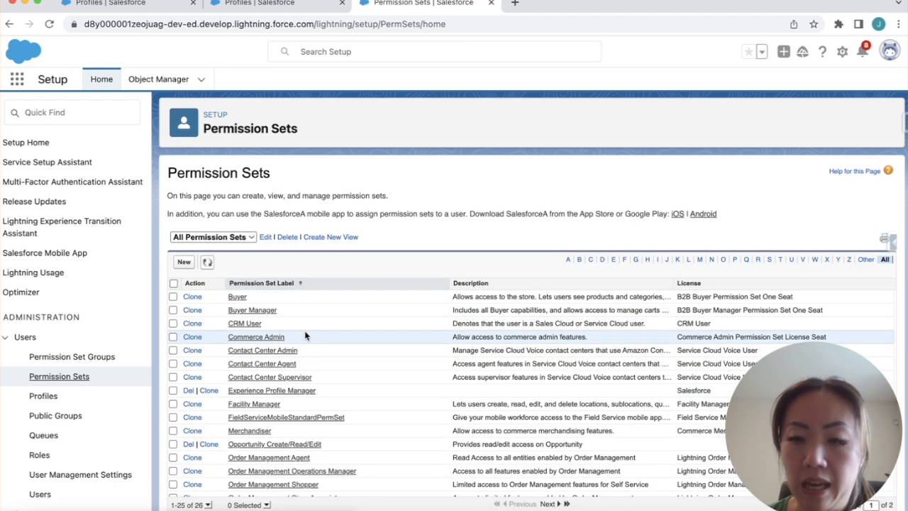
{"action": "scroll", "coordinate": [305, 335], "scroll_direction": "up", "scroll_amount": 1}
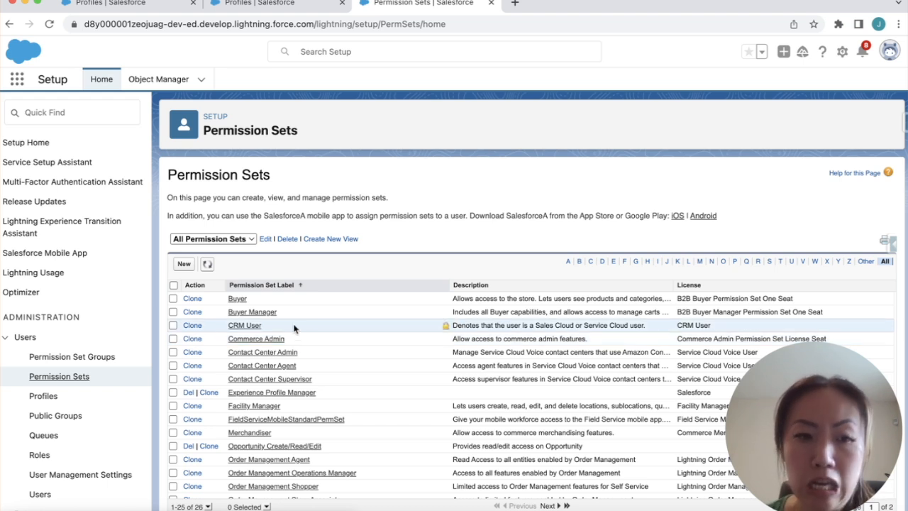
{"action": "left_click", "coordinate": [65, 356]}
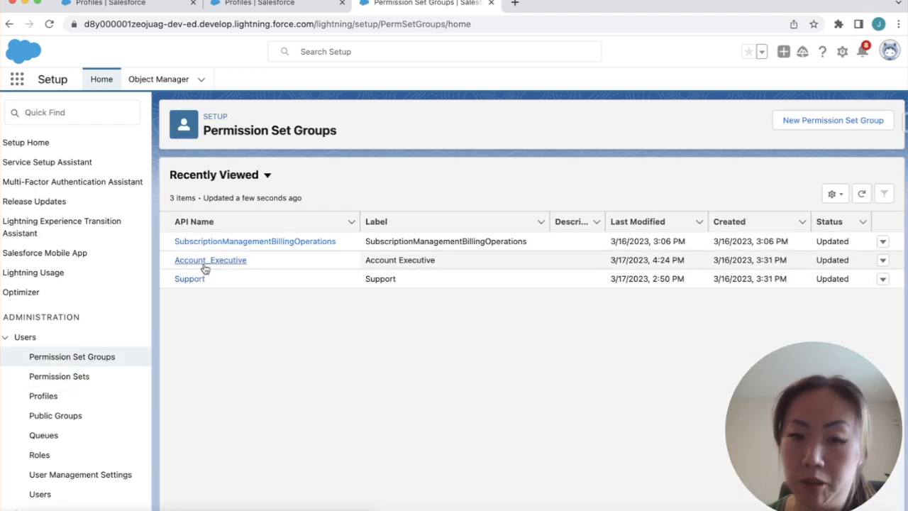
Inspect Account_Executive's muting set Account Executive Muted, then return to the Permission Set Groups list
{"action": "left_click", "coordinate": [205, 263]}
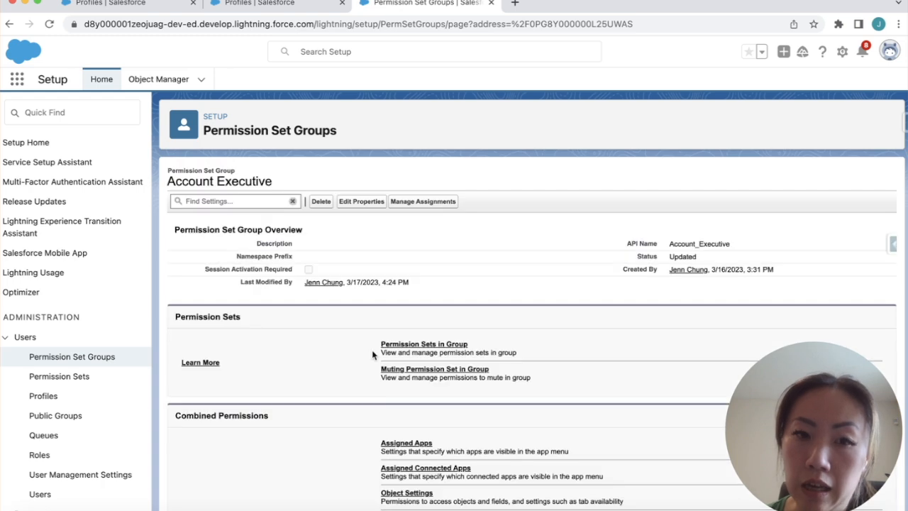
{"action": "left_click", "coordinate": [420, 371]}
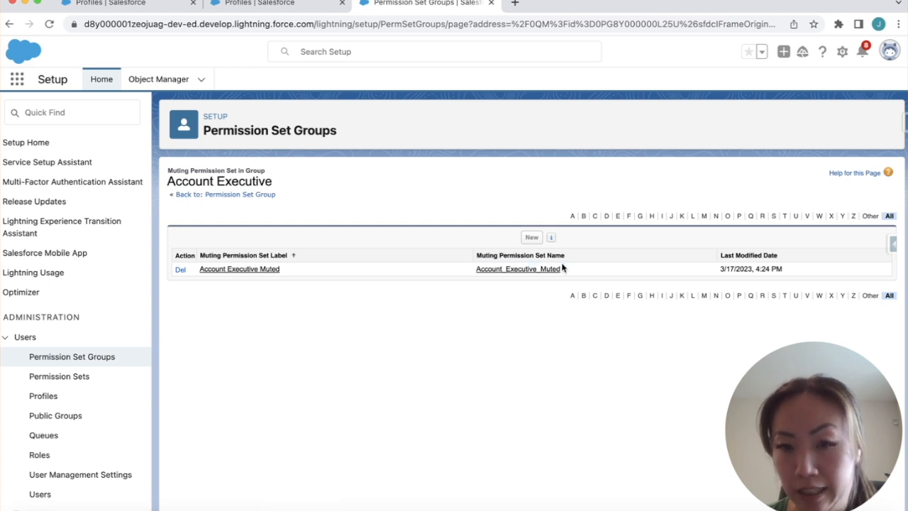
{"action": "mouse_move", "coordinate": [544, 240]}
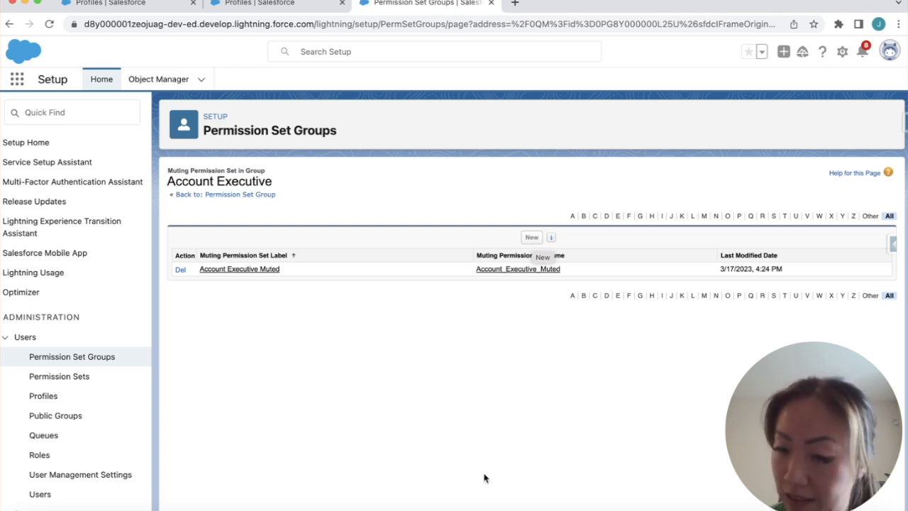
{"action": "left_click", "coordinate": [239, 270]}
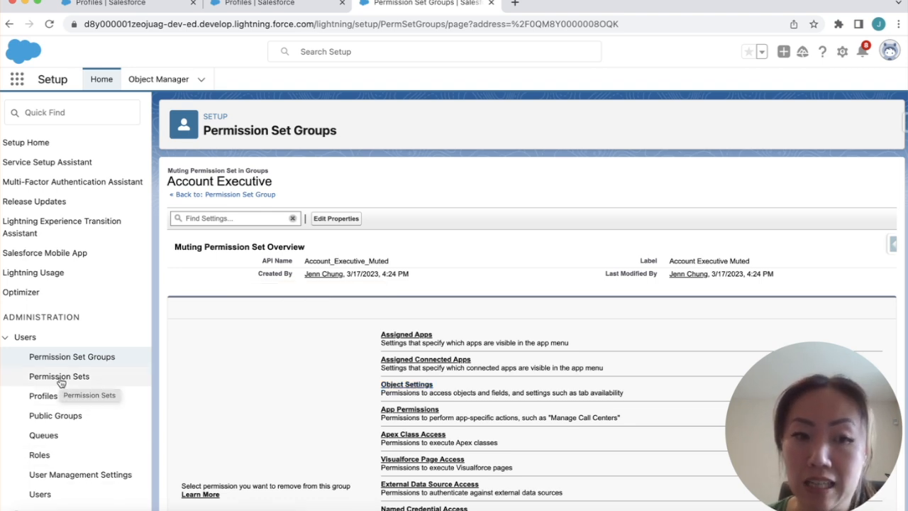
{"action": "left_click", "coordinate": [79, 360]}
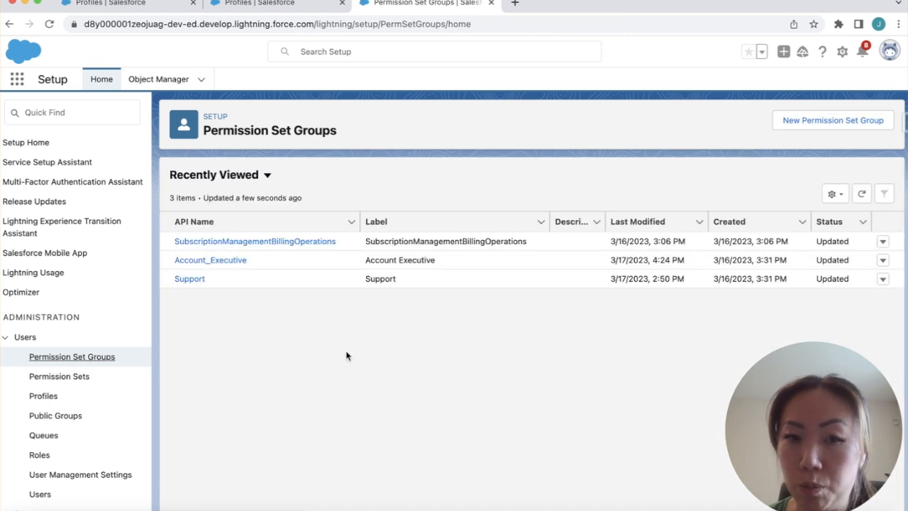
Open the Support group, then log in as the support user through Salesforce Inspector
{"action": "left_click", "coordinate": [199, 280]}
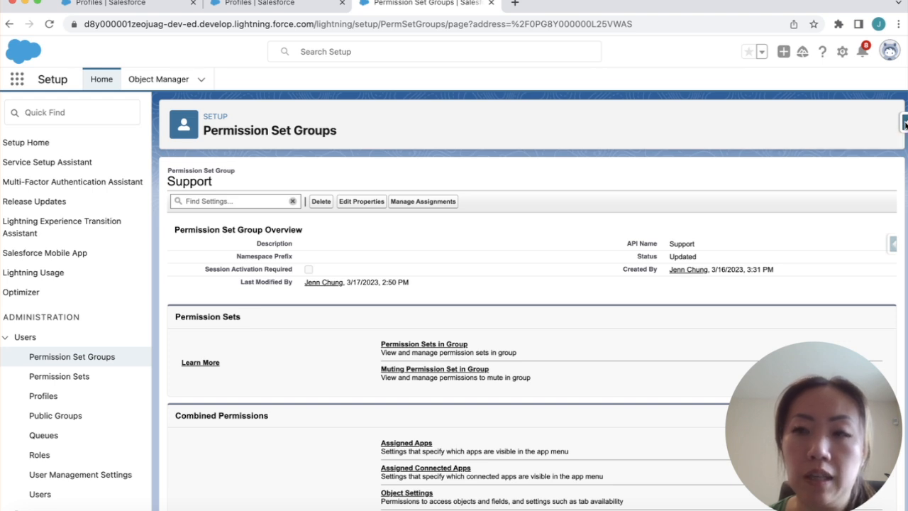
{"action": "left_click", "coordinate": [904, 123]}
{"action": "left_click", "coordinate": [792, 172]}
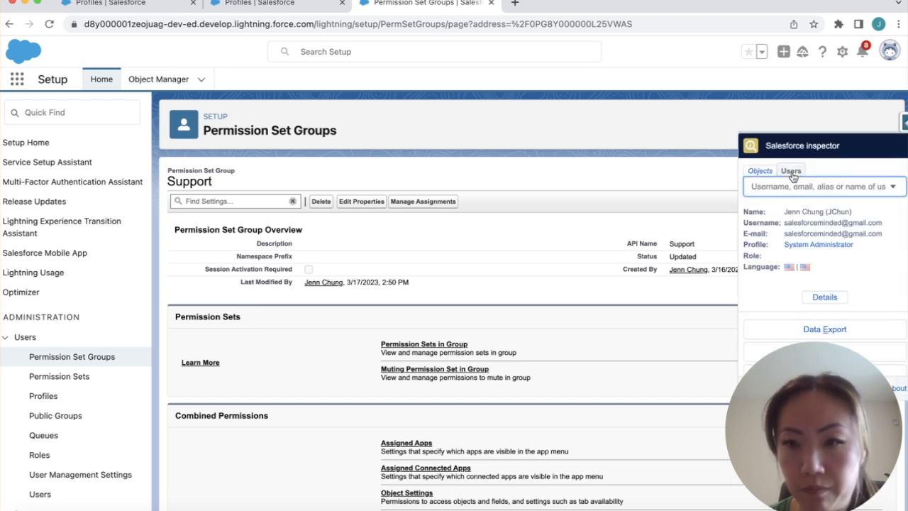
{"action": "type", "text": "supp"}
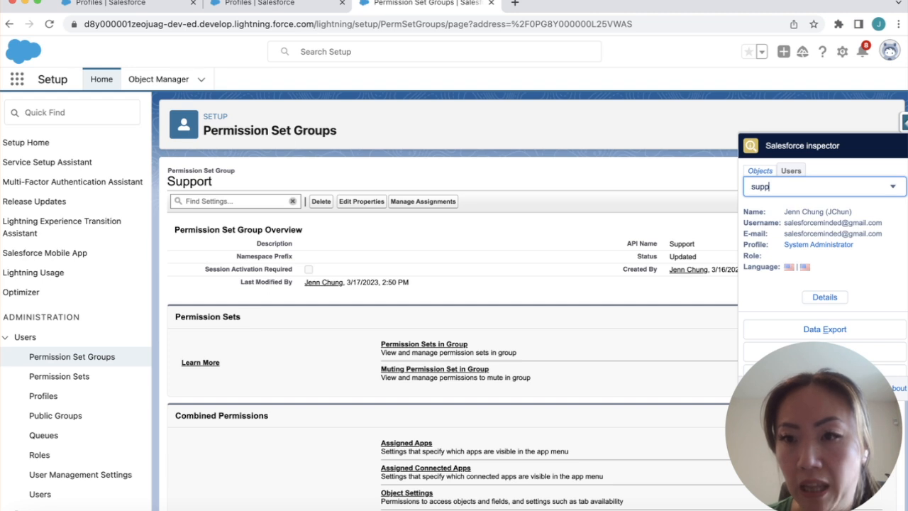
{"action": "type", "text": "ort"}
{"action": "left_click", "coordinate": [814, 228]}
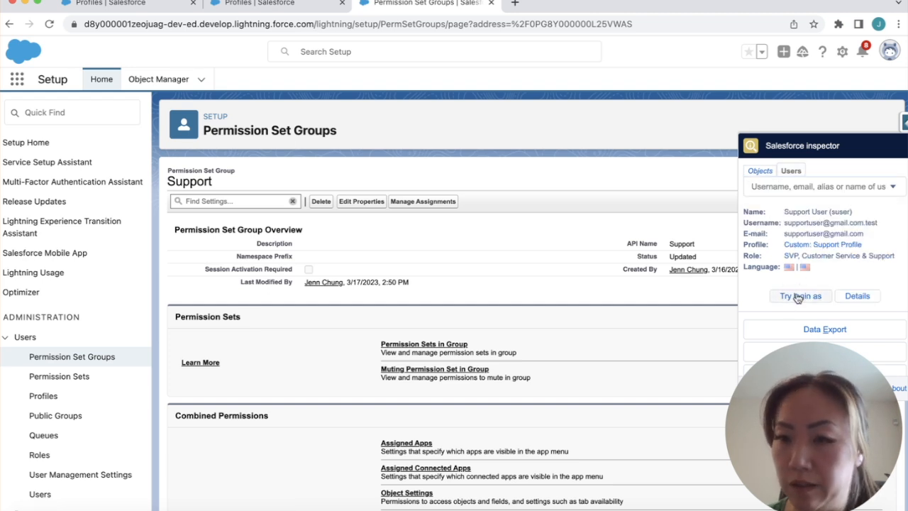
{"action": "left_click", "coordinate": [797, 297]}
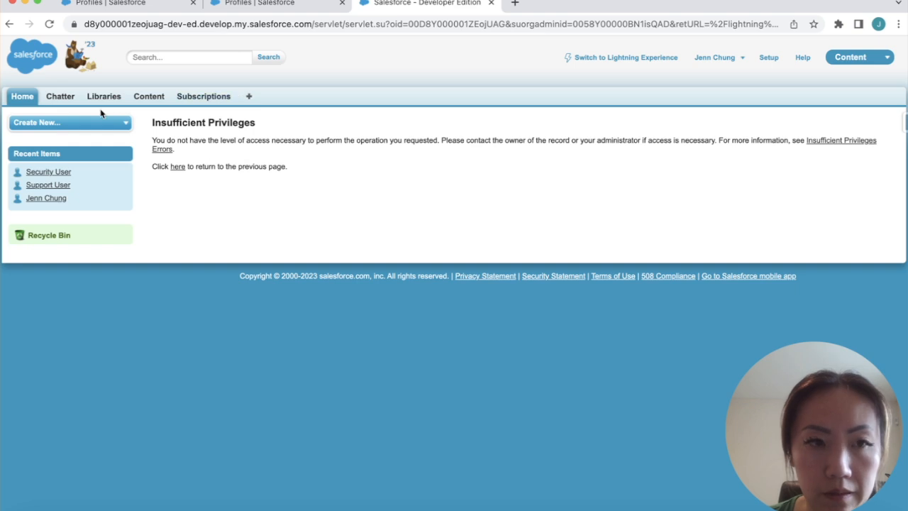
Dismiss the Guidance Center on Chatter and show the Opportunities Recently Viewed list
{"action": "left_click", "coordinate": [66, 101]}
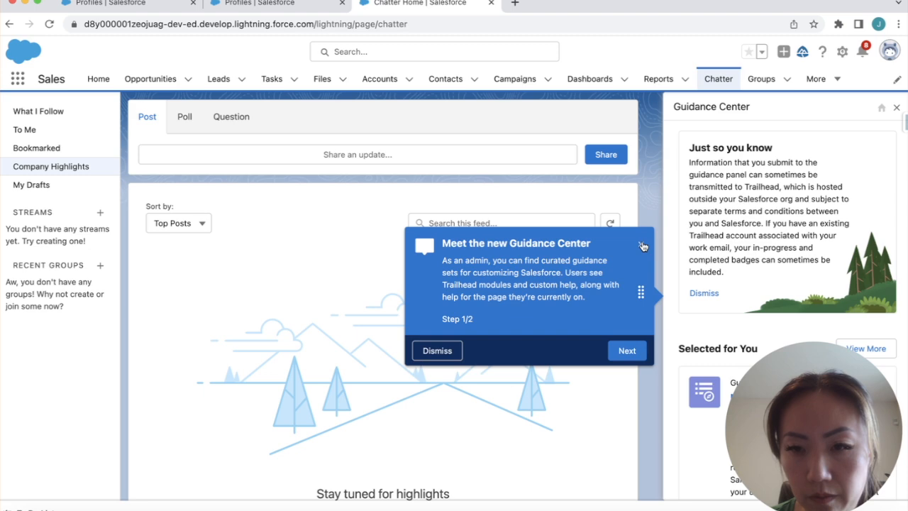
{"action": "left_click", "coordinate": [642, 245]}
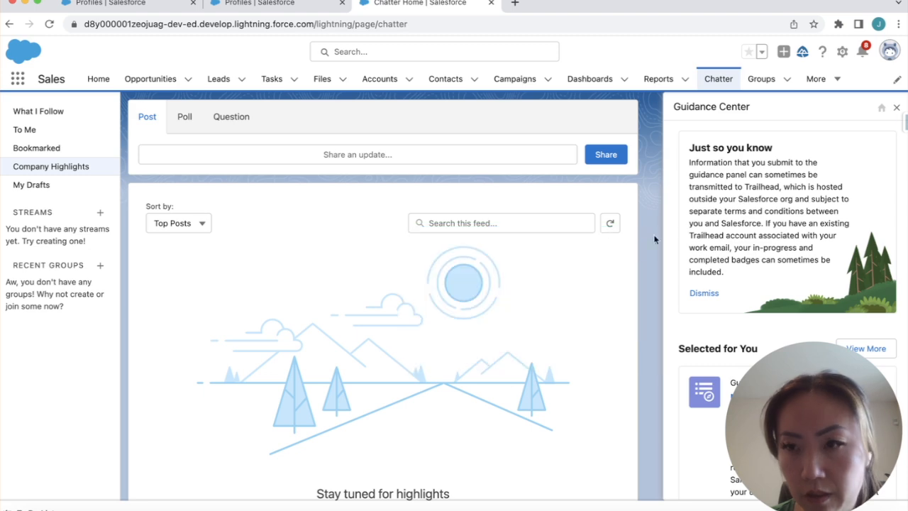
{"action": "left_click", "coordinate": [896, 108]}
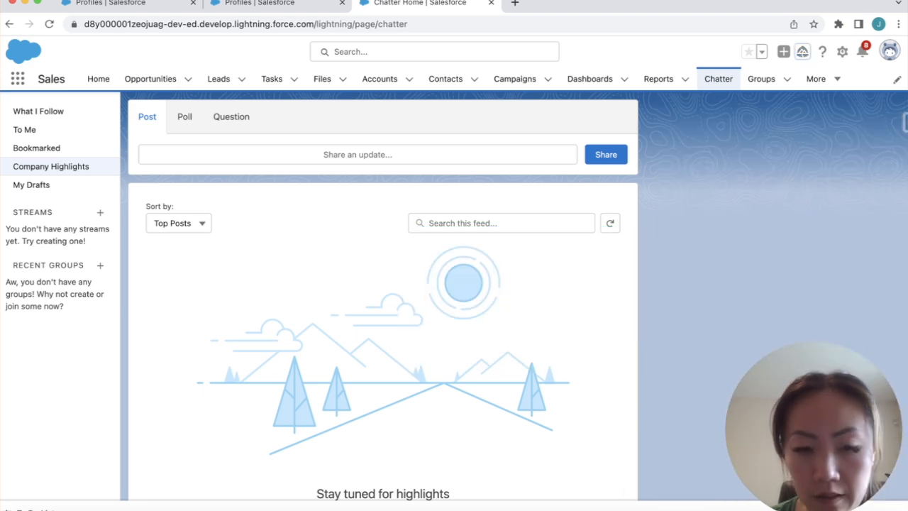
{"action": "left_click", "coordinate": [54, 510]}
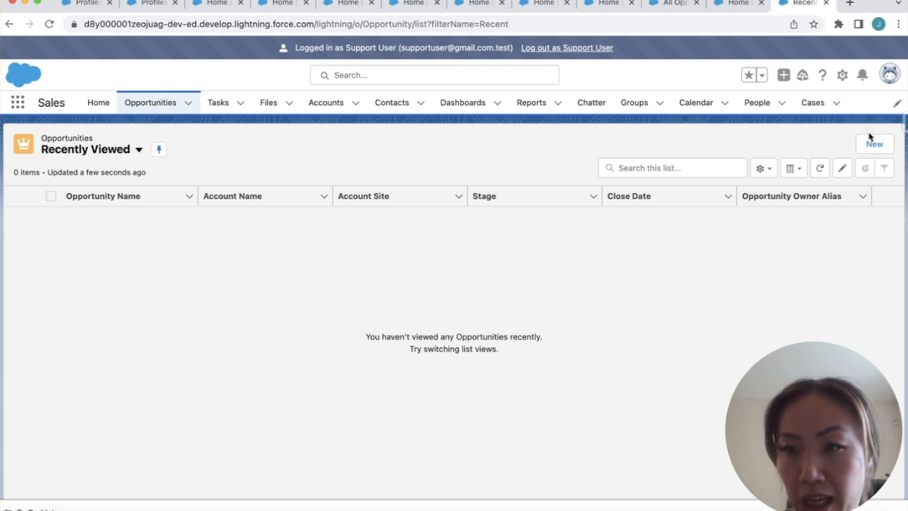
Start a new opportunity named 'Test'
{"action": "left_click", "coordinate": [873, 142]}
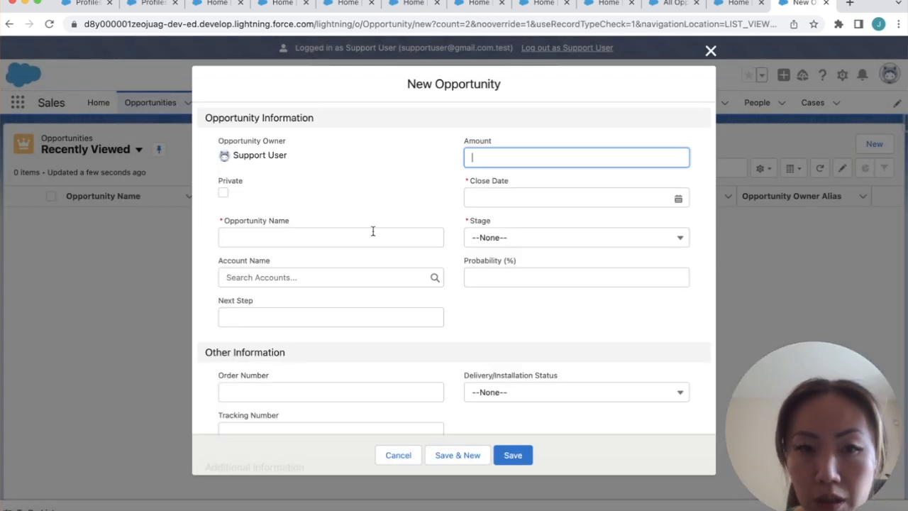
{"action": "left_click", "coordinate": [259, 252]}
{"action": "left_click", "coordinate": [260, 241]}
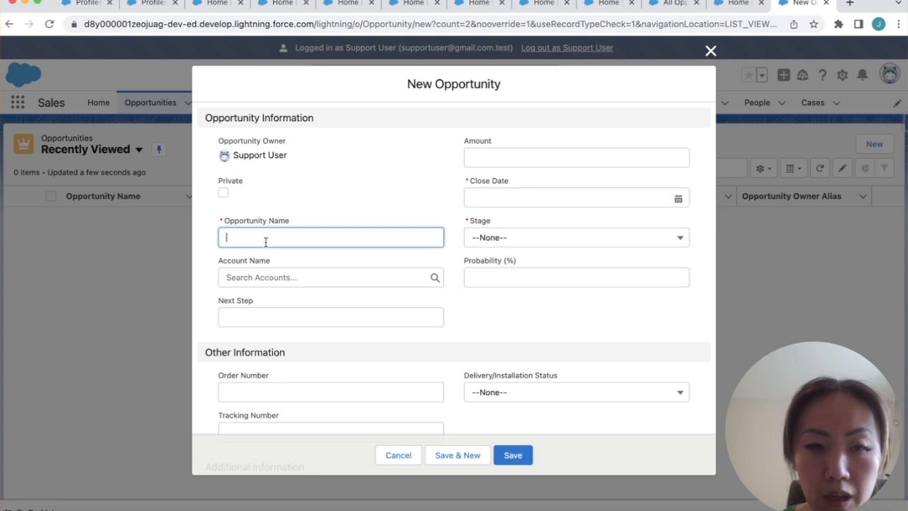
{"action": "type", "text": "Test"}
{"action": "key", "text": "Tab"}
Create and attach a new account named 'Test' to the opportunity
{"action": "left_click", "coordinate": [279, 281]}
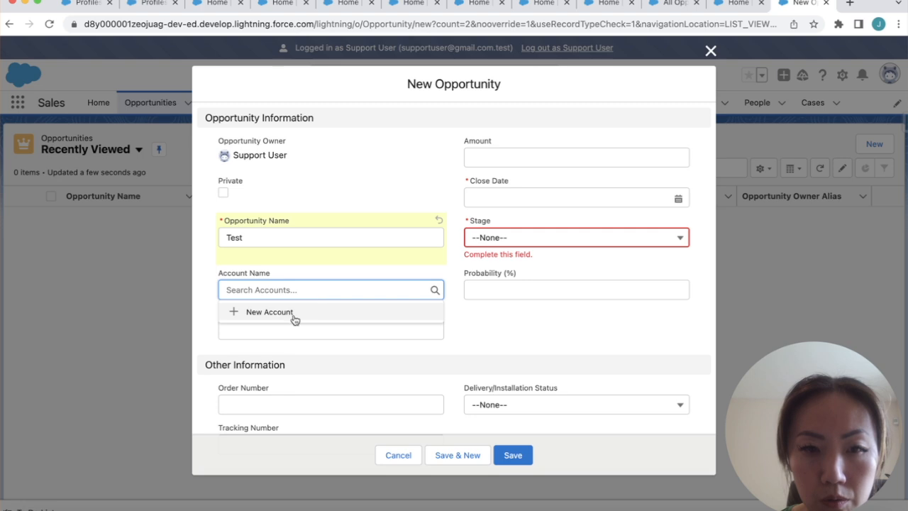
{"action": "left_click", "coordinate": [280, 313]}
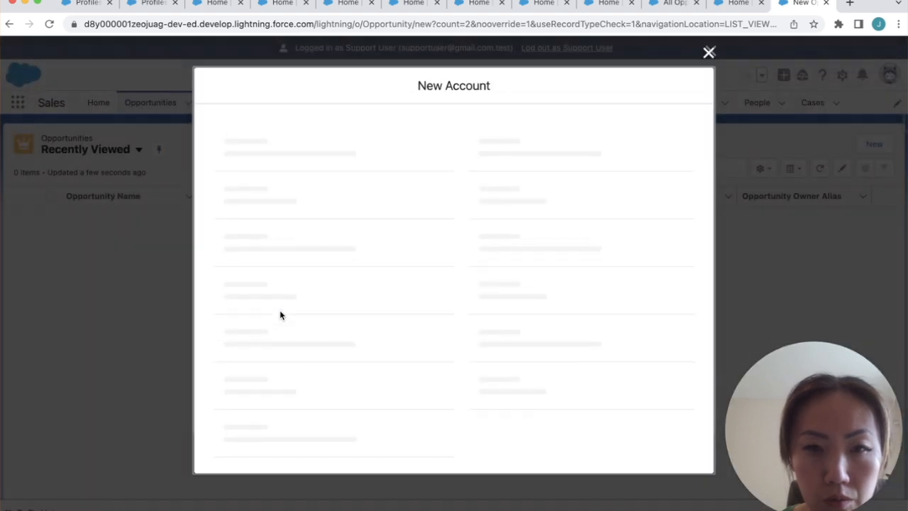
{"action": "left_click", "coordinate": [365, 214]}
{"action": "type", "text": "Test"}
{"action": "scroll", "coordinate": [472, 299], "scroll_direction": "down", "scroll_amount": 10}
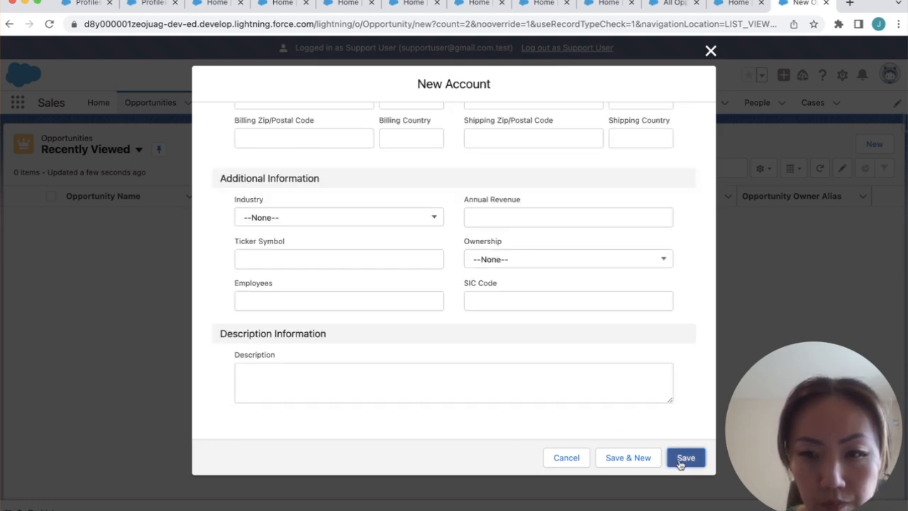
{"action": "left_click", "coordinate": [684, 458]}
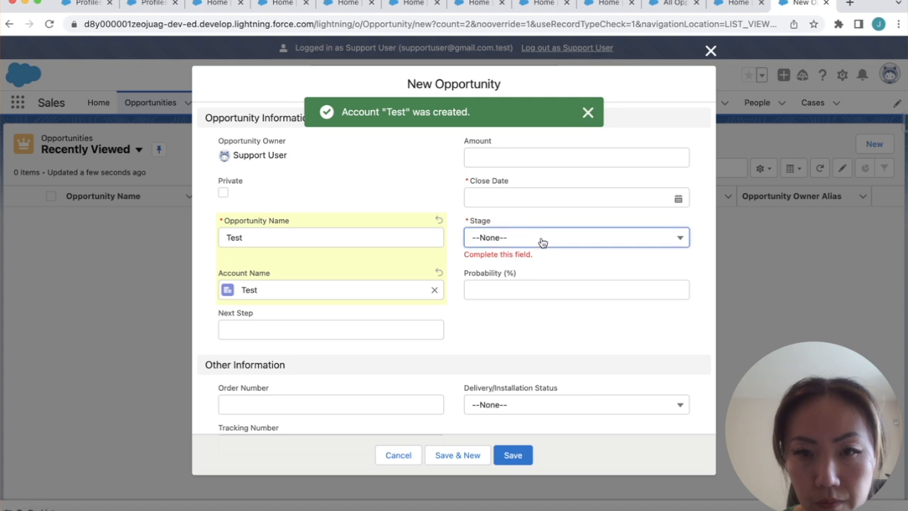
Set stage Prospecting and close date 3/24/2023, save the opportunity, and log out as Support User
{"action": "left_click", "coordinate": [541, 240]}
{"action": "left_click", "coordinate": [522, 282]}
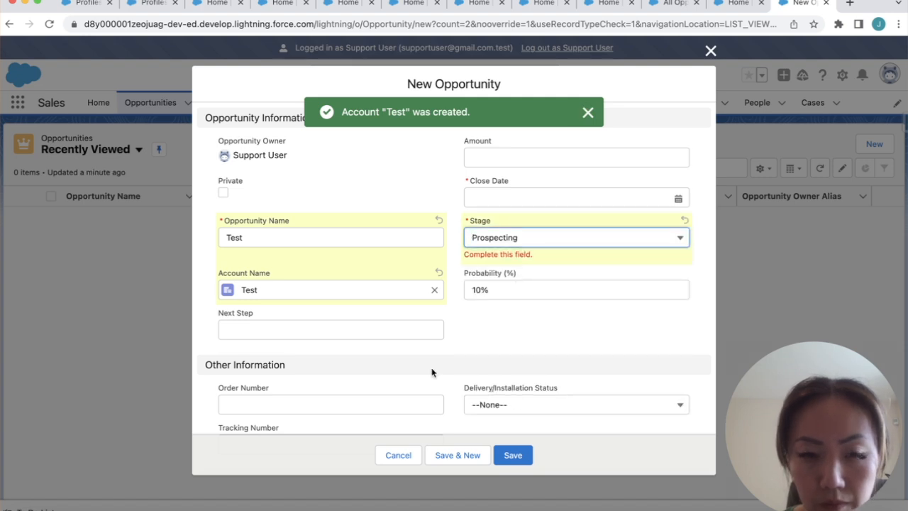
{"action": "scroll", "coordinate": [431, 372], "scroll_direction": "down", "scroll_amount": 4}
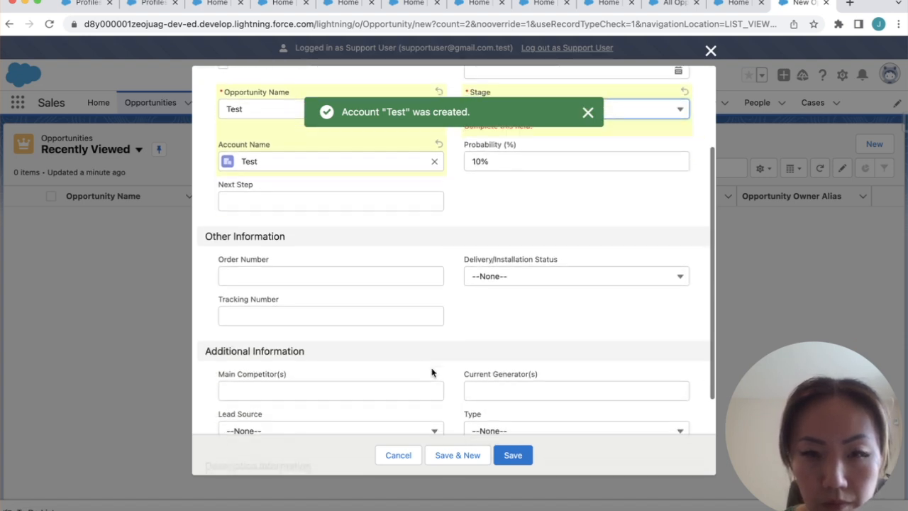
{"action": "left_click", "coordinate": [500, 455]}
{"action": "left_click", "coordinate": [343, 424]}
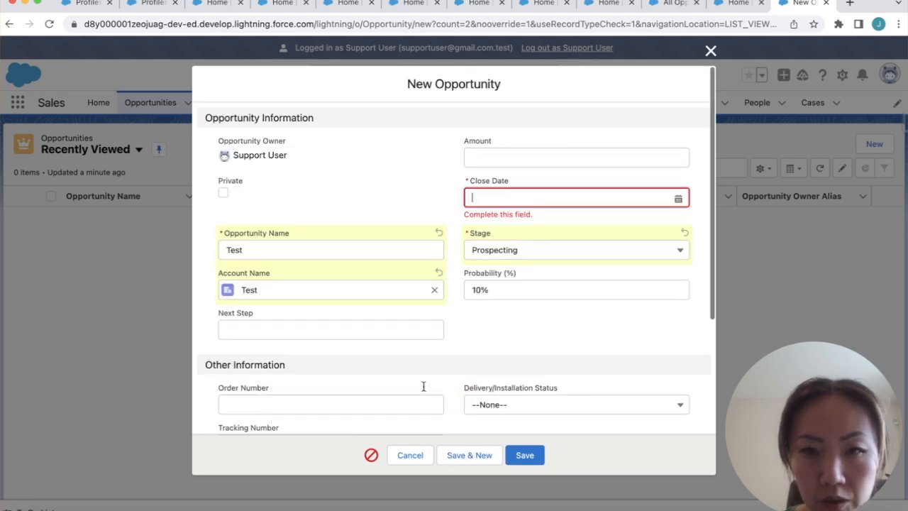
{"action": "left_click", "coordinate": [579, 198]}
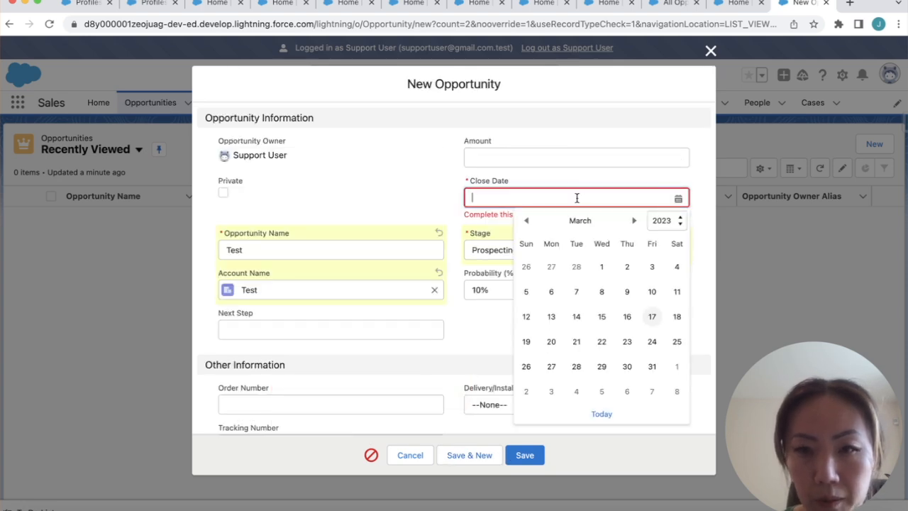
{"action": "left_click", "coordinate": [652, 341]}
{"action": "left_click", "coordinate": [526, 452]}
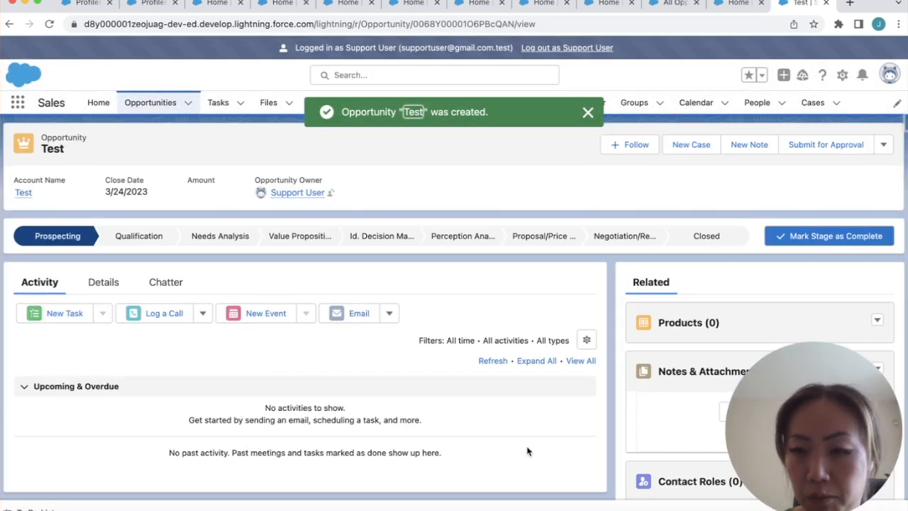
{"action": "left_click", "coordinate": [595, 48]}
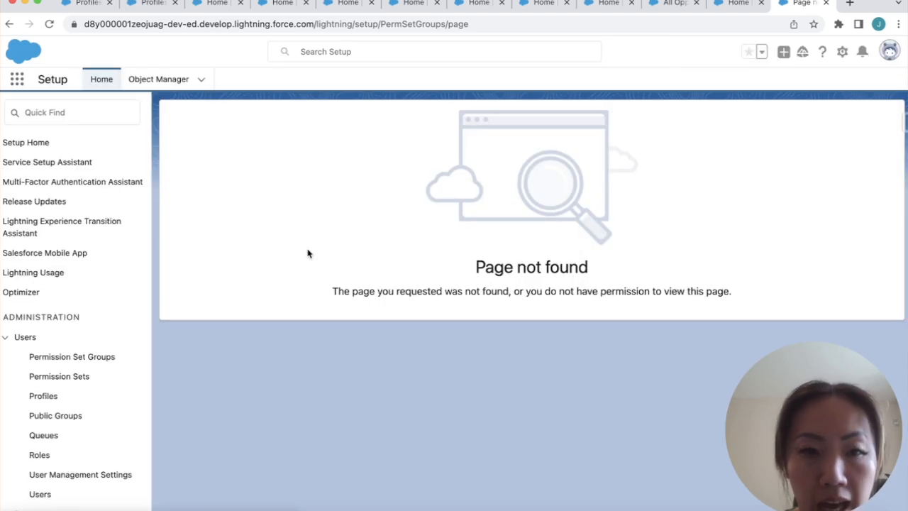
Find Permission Set Groups via Quick Find and check the Support group's user assignments
{"action": "left_click", "coordinate": [79, 113]}
{"action": "type", "text": "permission"}
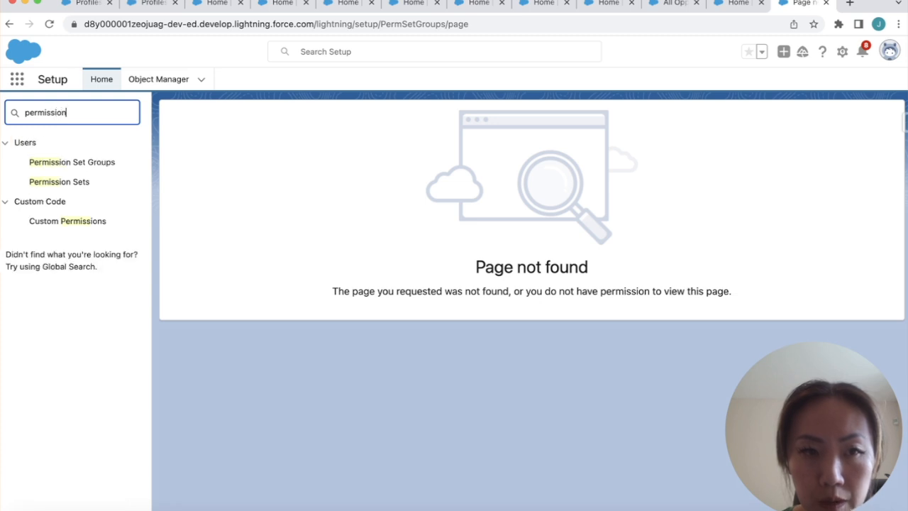
{"action": "left_click", "coordinate": [63, 169]}
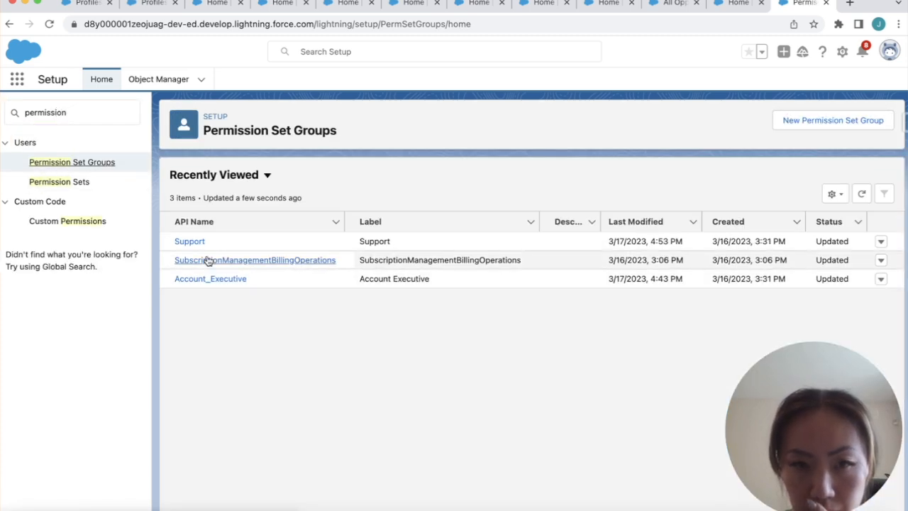
{"action": "left_click", "coordinate": [194, 243]}
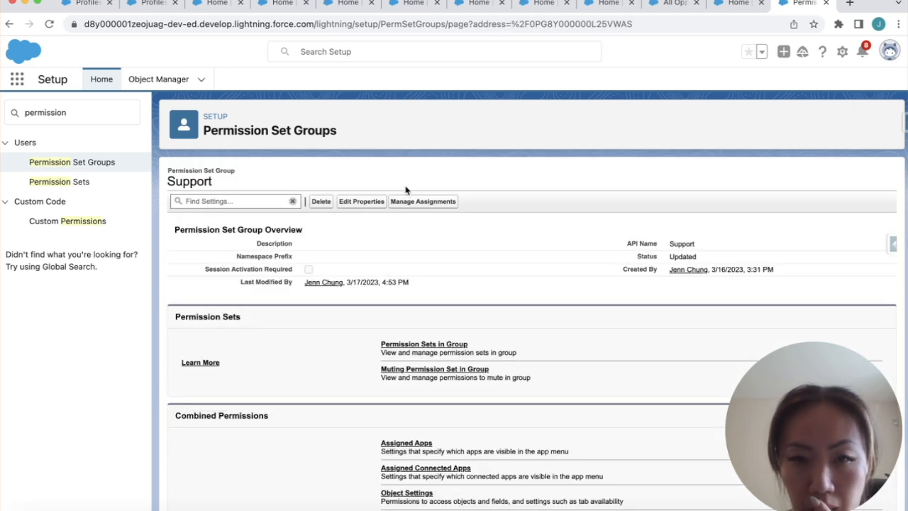
{"action": "left_click", "coordinate": [423, 204]}
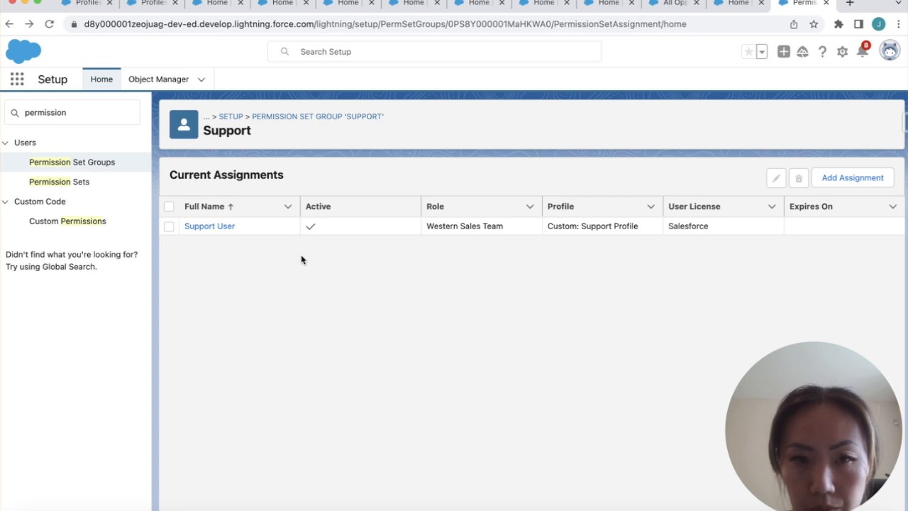
Reopen the Support group, confirm its only permission set is Opportunity Create/Read/Edit, and go back
{"action": "left_click", "coordinate": [82, 163]}
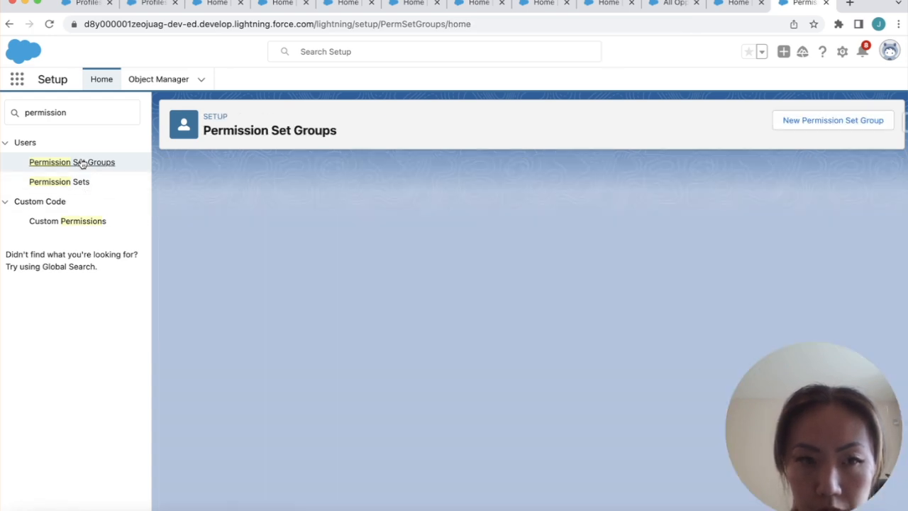
{"action": "left_click", "coordinate": [198, 244]}
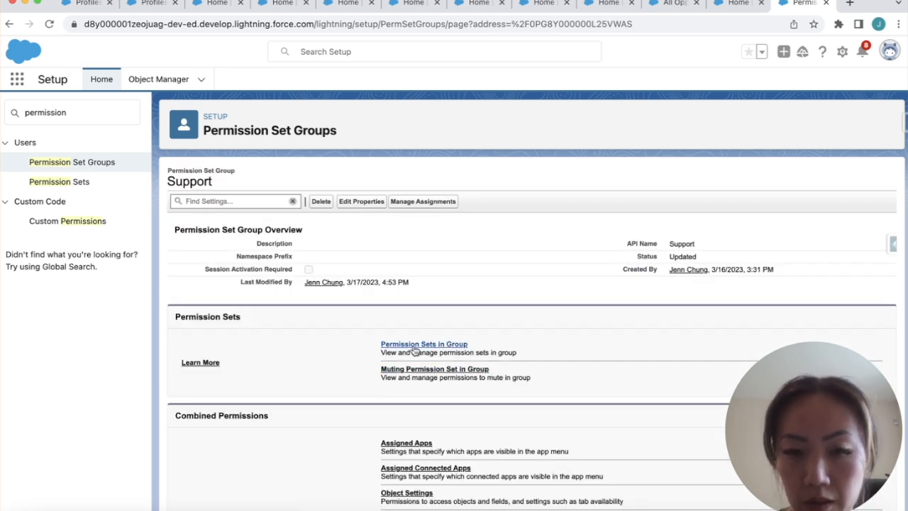
{"action": "left_click", "coordinate": [415, 348]}
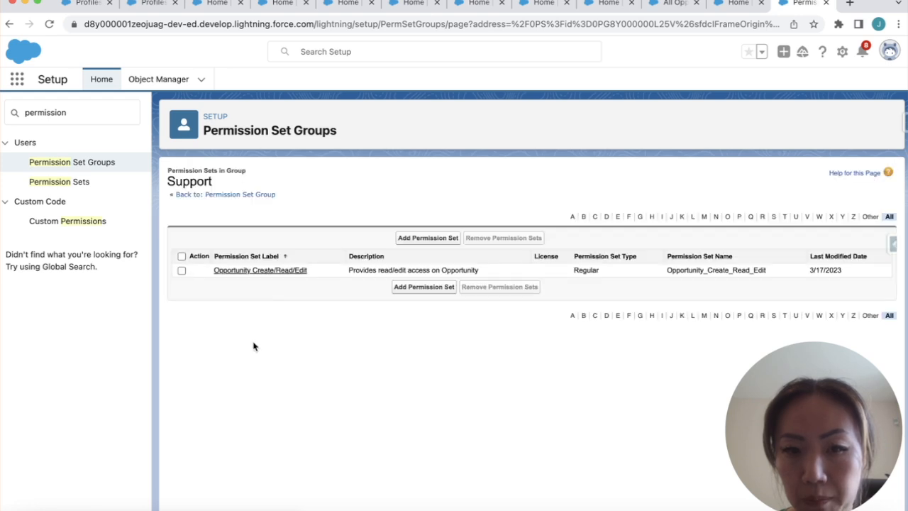
{"action": "left_click", "coordinate": [11, 23]}
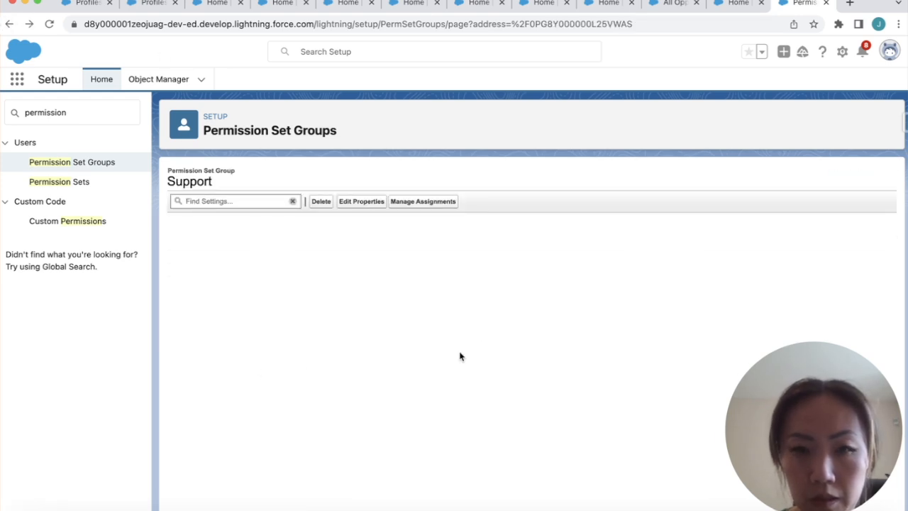
Create the Support Muted muting permission set for the Support group and open it
{"action": "left_click", "coordinate": [436, 369]}
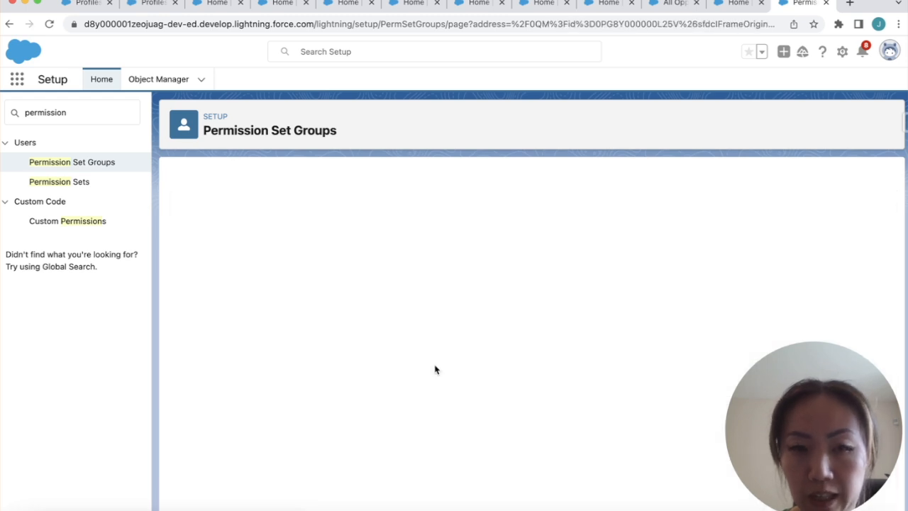
{"action": "left_click", "coordinate": [534, 238]}
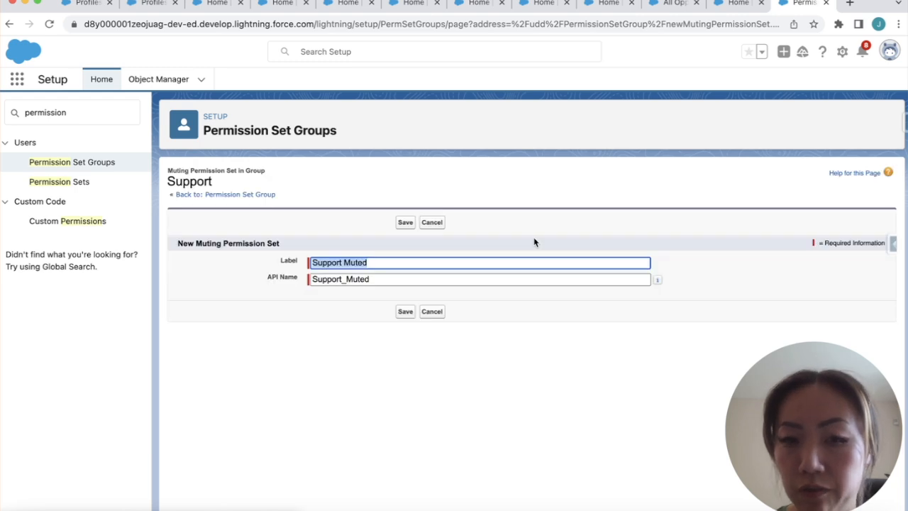
{"action": "left_click", "coordinate": [403, 223]}
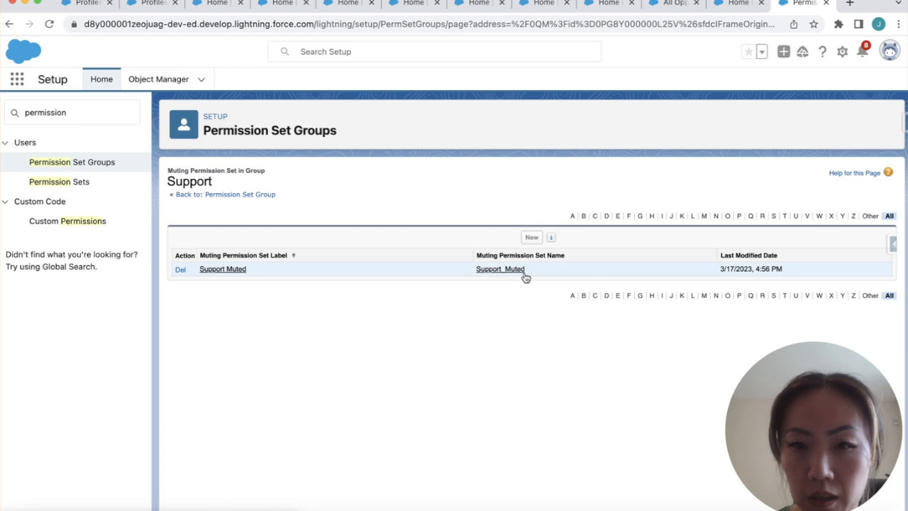
{"action": "left_click", "coordinate": [222, 270]}
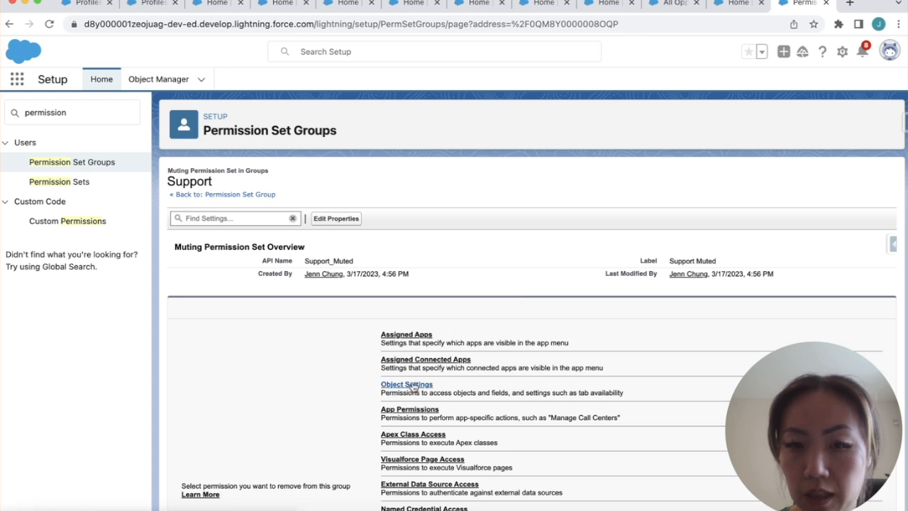
Open the Support Muted set's Opportunities object settings by searching 'opp'
{"action": "left_click", "coordinate": [408, 385]}
{"action": "key", "text": "super+f"}
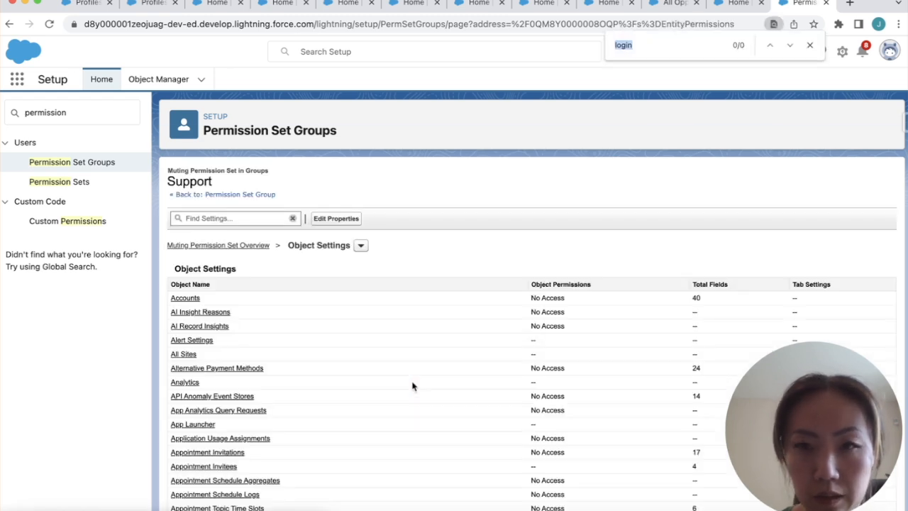
{"action": "key", "text": "BackSpace"}
{"action": "type", "text": "opp"}
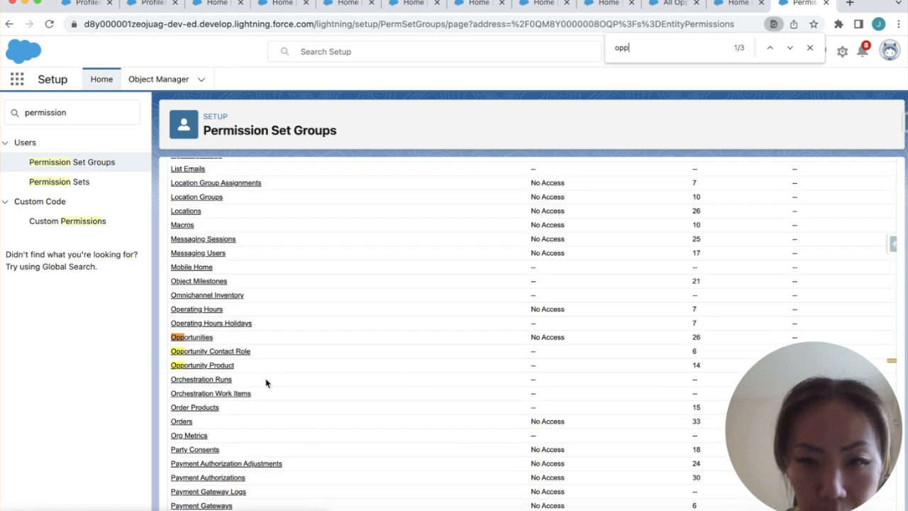
{"action": "left_click", "coordinate": [208, 342]}
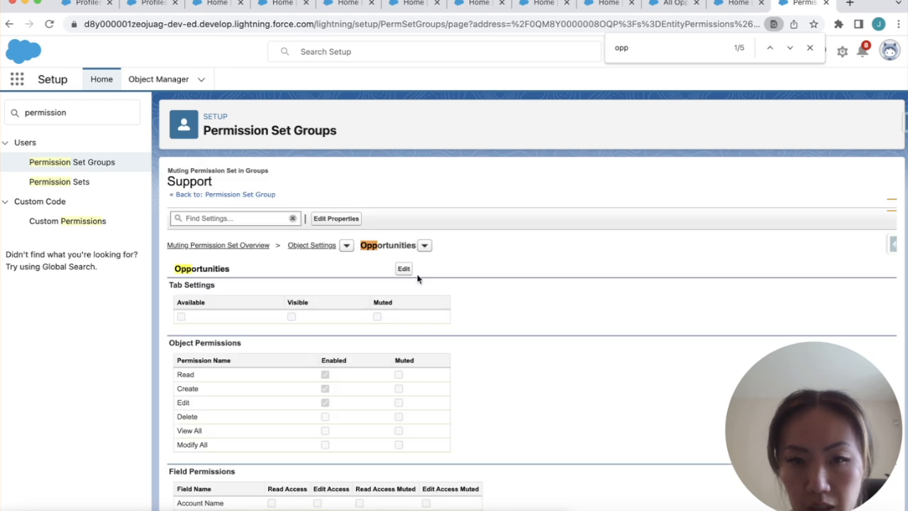
Mute Opportunity Create, Edit, Delete and Modify All, leaving Read unmuted, and review field permissions
{"action": "left_click", "coordinate": [404, 269]}
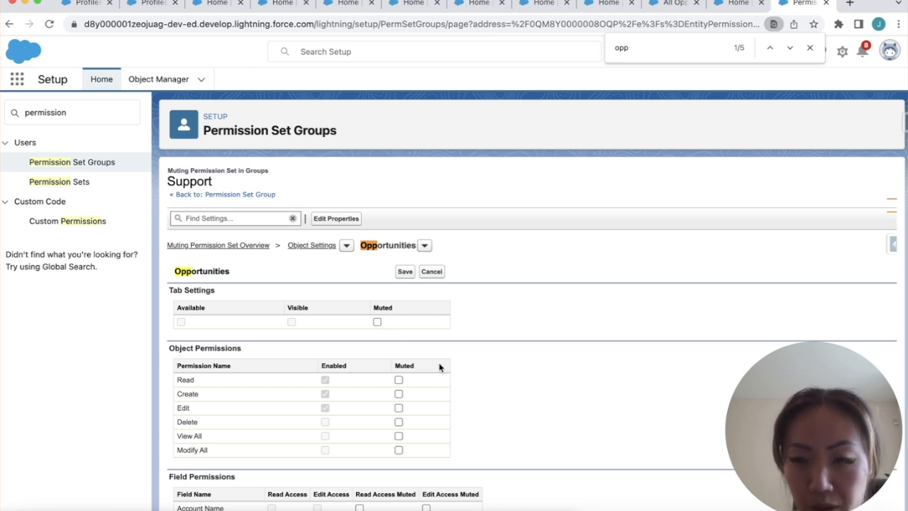
{"action": "scroll", "coordinate": [439, 367], "scroll_direction": "down", "scroll_amount": 2}
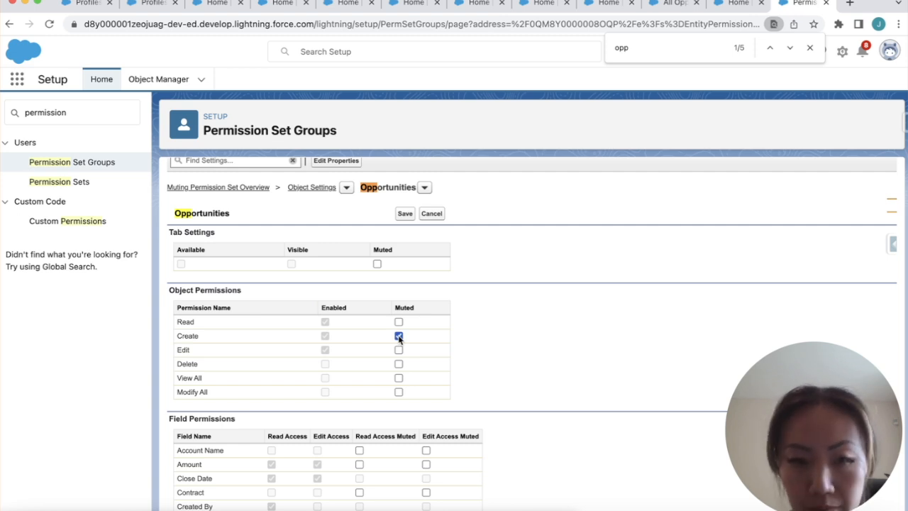
{"action": "left_click", "coordinate": [399, 352]}
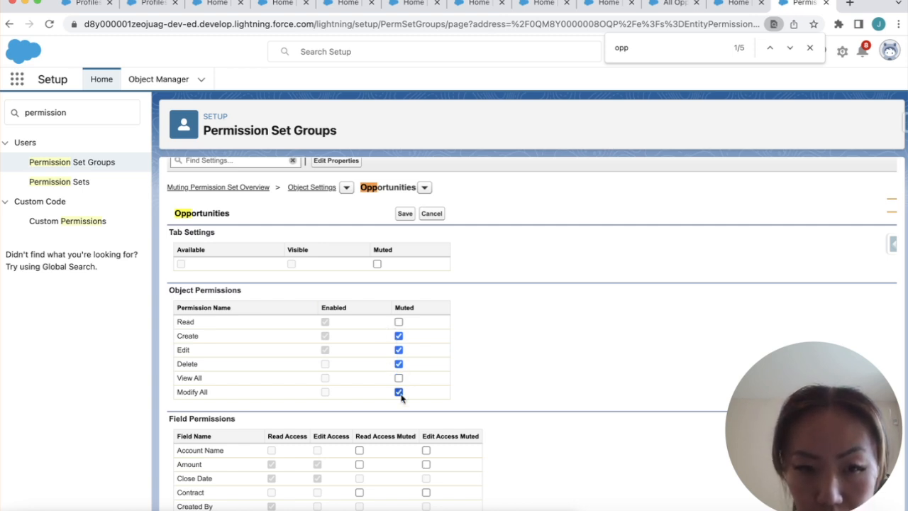
{"action": "scroll", "coordinate": [519, 392], "scroll_direction": "down", "scroll_amount": 1}
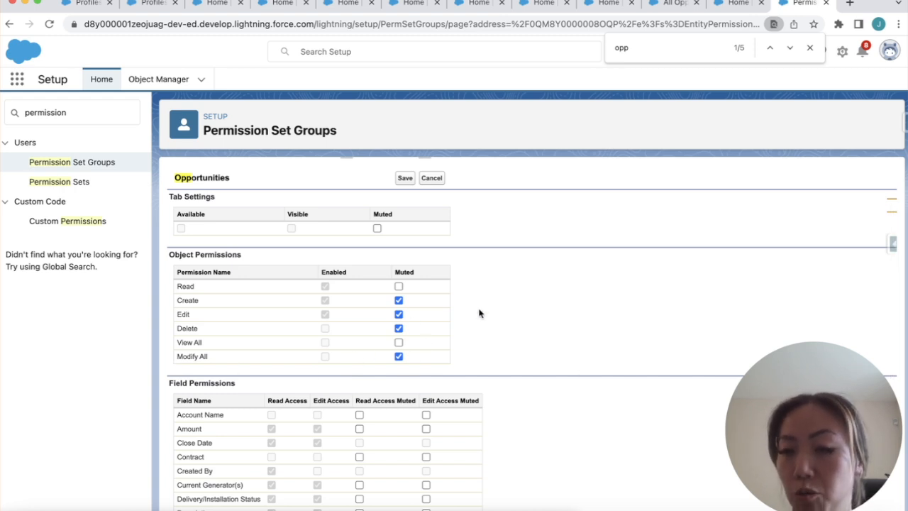
{"action": "scroll", "coordinate": [468, 364], "scroll_direction": "down", "scroll_amount": 3}
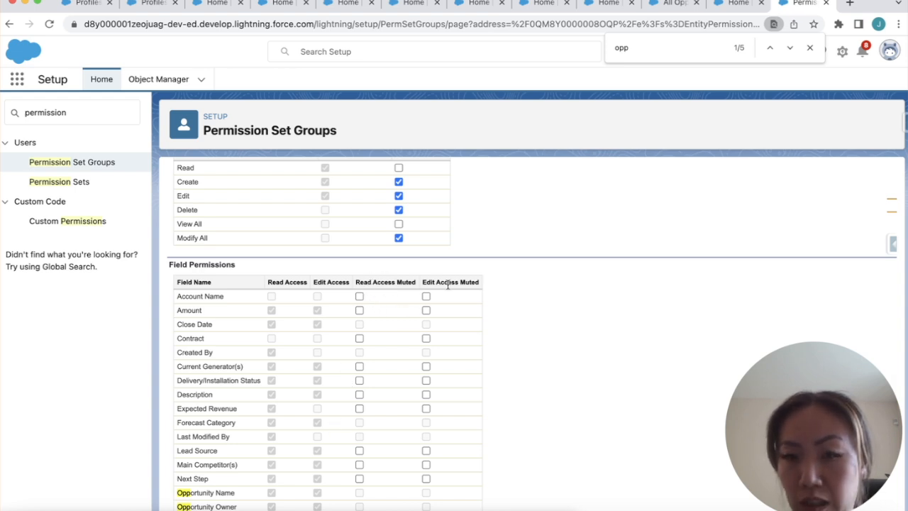
{"action": "scroll", "coordinate": [287, 289], "scroll_direction": "down", "scroll_amount": 4}
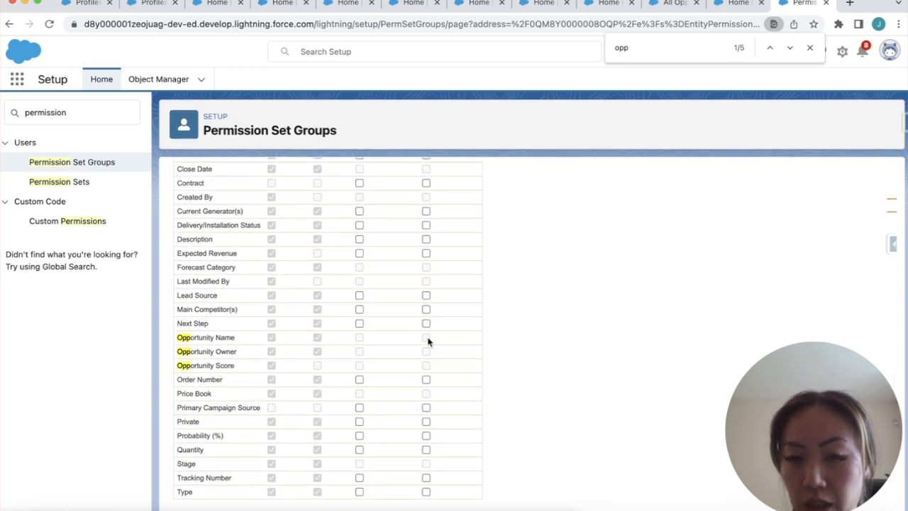
{"action": "scroll", "coordinate": [476, 329], "scroll_direction": "up", "scroll_amount": 5}
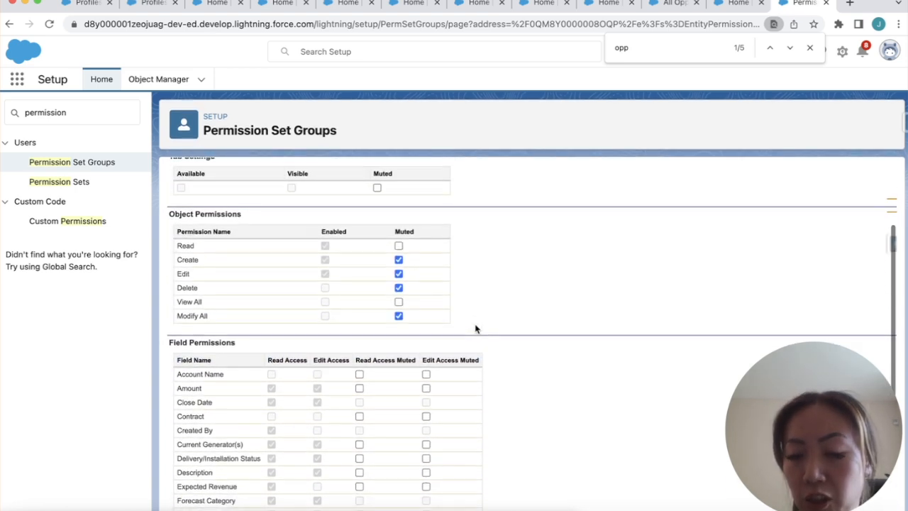
{"action": "scroll", "coordinate": [476, 329], "scroll_direction": "down", "scroll_amount": 1}
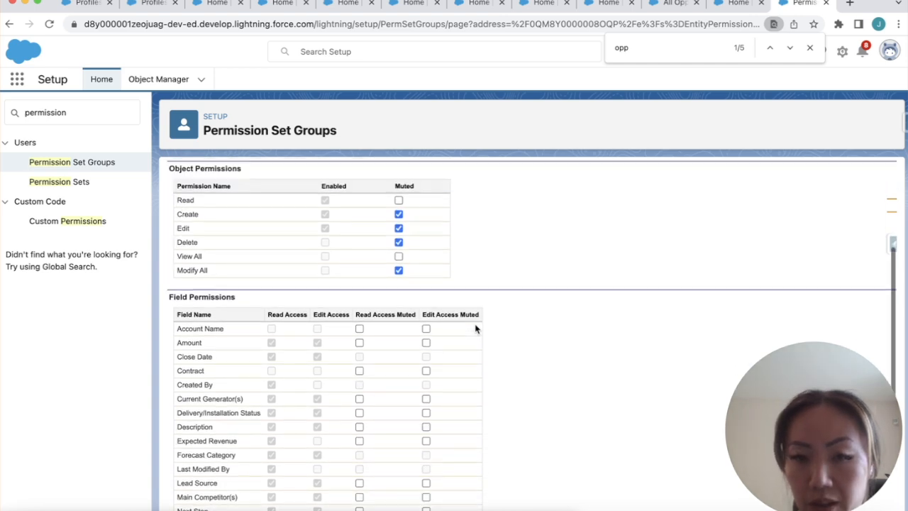
{"action": "scroll", "coordinate": [475, 329], "scroll_direction": "up", "scroll_amount": 4}
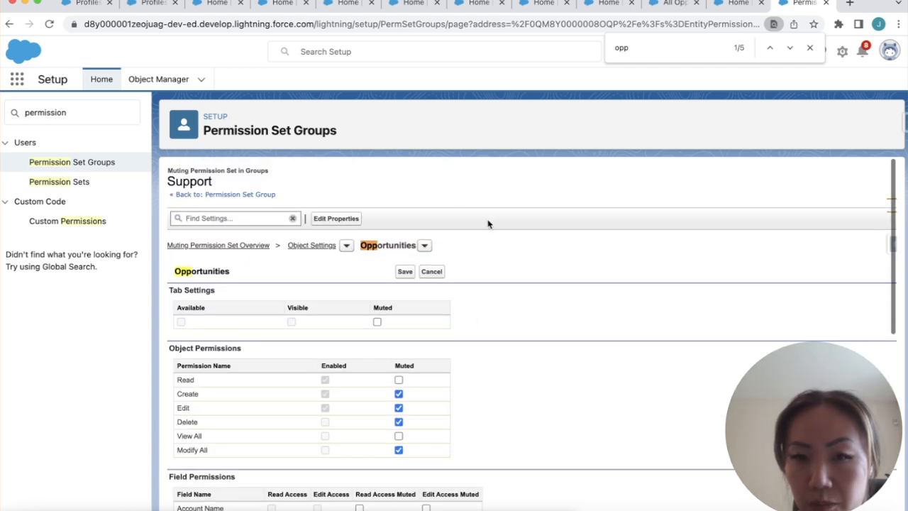
Save the Opportunity muting settings and select Support User in Salesforce Inspector's Users lookup
{"action": "left_click", "coordinate": [405, 271]}
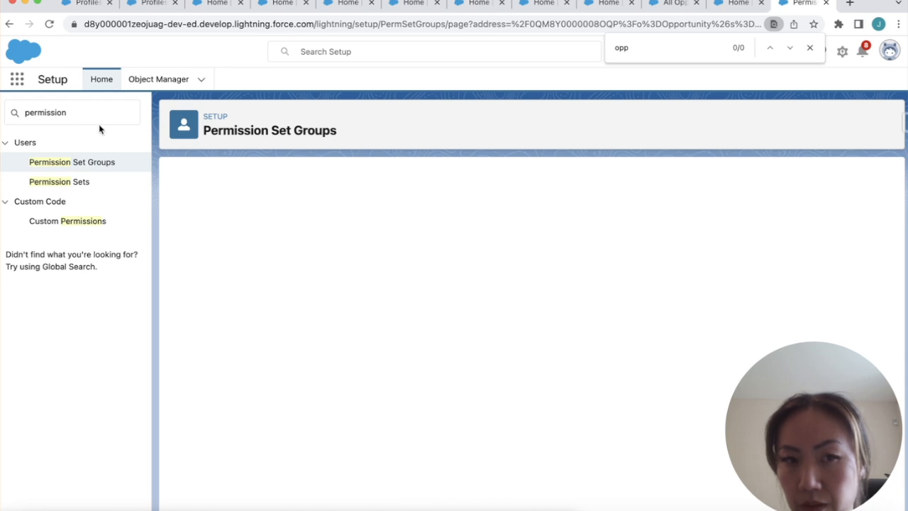
{"action": "left_click", "coordinate": [904, 122]}
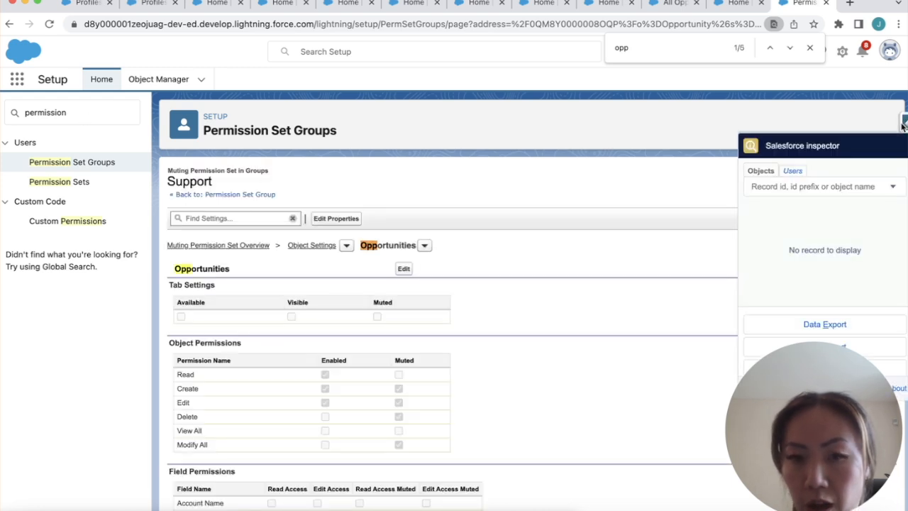
{"action": "left_click", "coordinate": [792, 171]}
{"action": "type", "text": "support"}
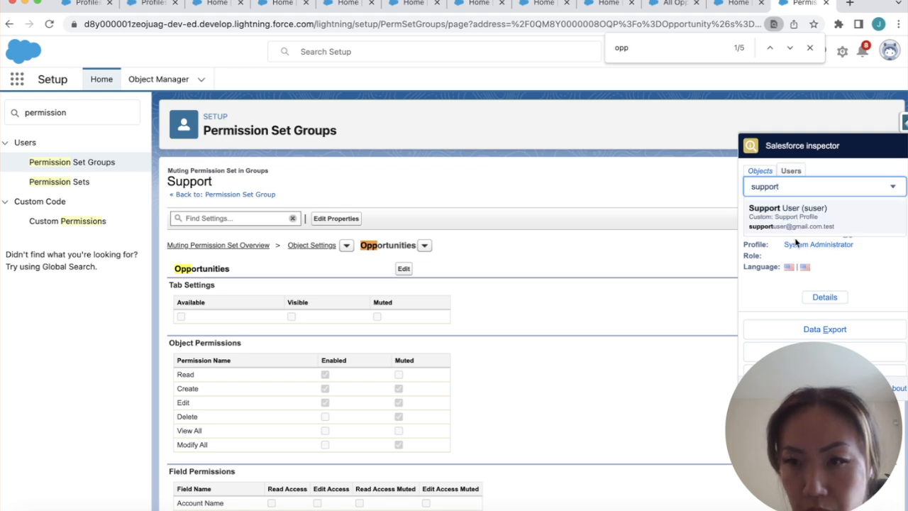
{"action": "left_click", "coordinate": [793, 232]}
Log in as the Support User and search the App Launcher for 'sales'
{"action": "left_click", "coordinate": [782, 297]}
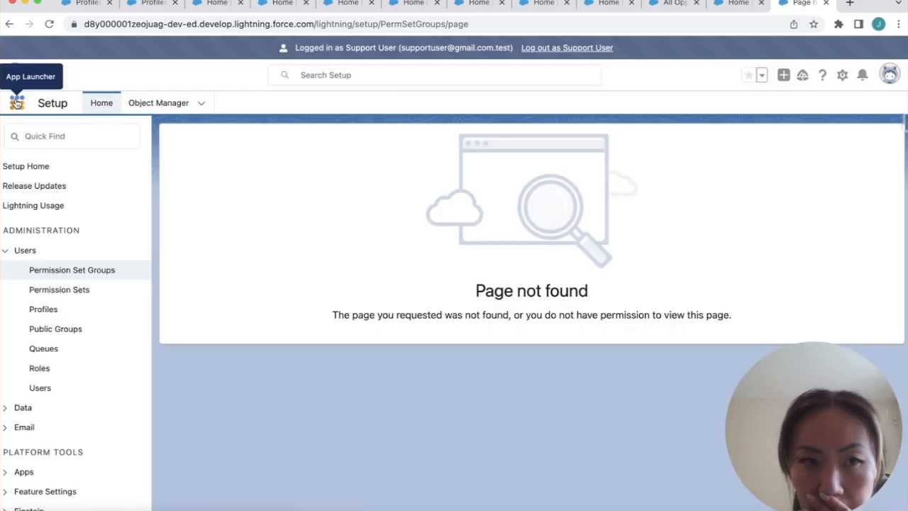
{"action": "left_click", "coordinate": [17, 103]}
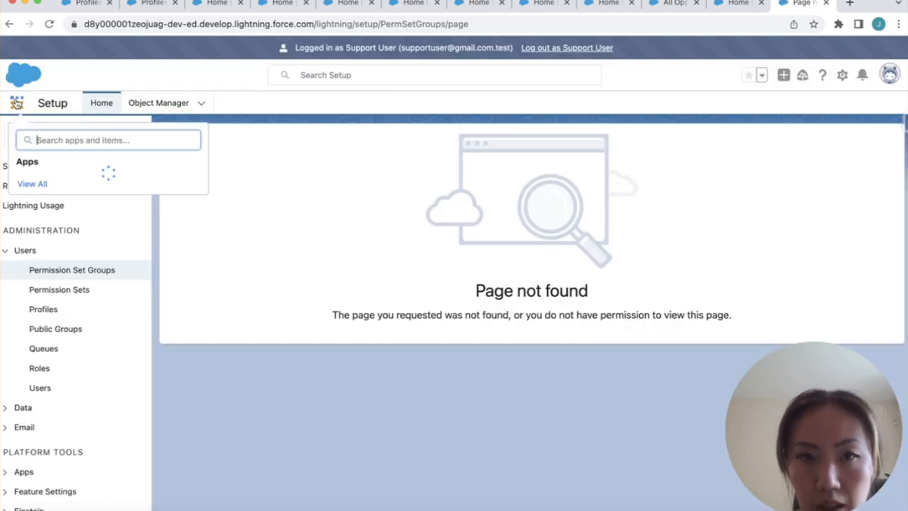
{"action": "type", "text": "sales"}
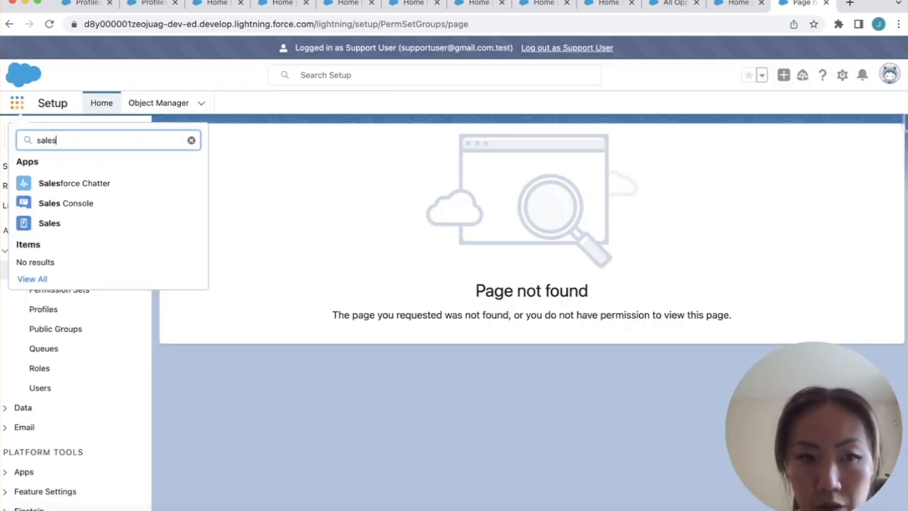
In the Sales app, start a new opportunity named Test closing 3/23/2023
{"action": "left_click", "coordinate": [43, 230]}
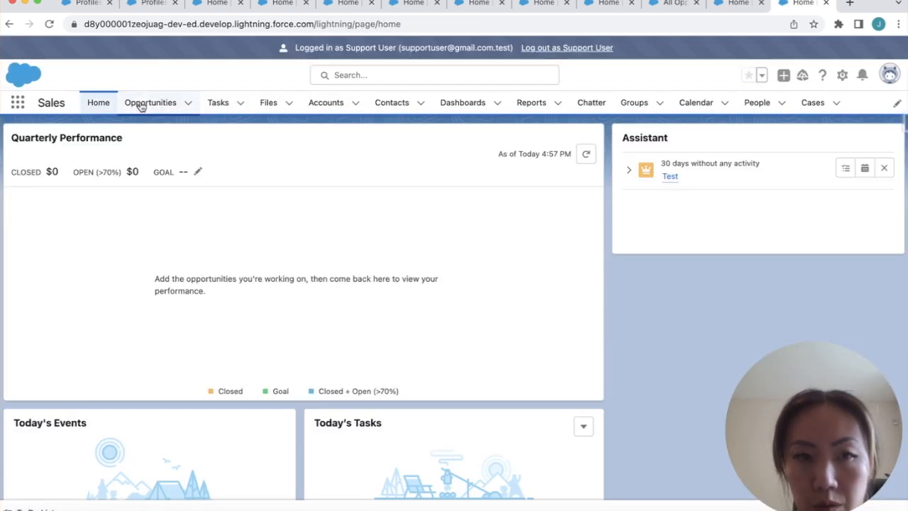
{"action": "left_click", "coordinate": [147, 104]}
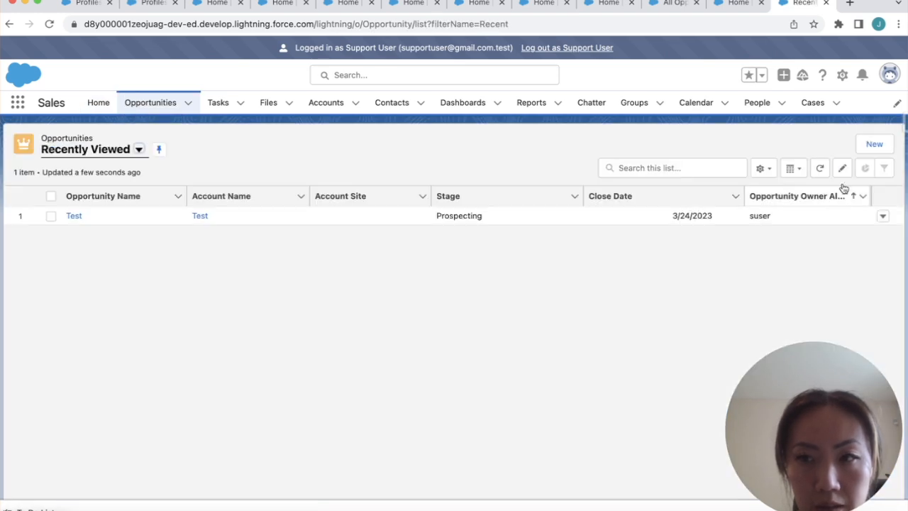
{"action": "left_click", "coordinate": [873, 146]}
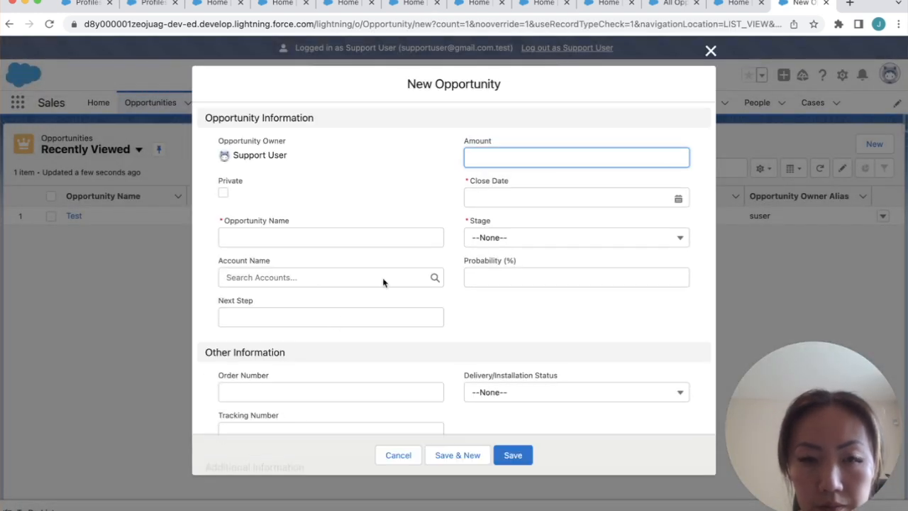
{"action": "left_click", "coordinate": [326, 237]}
{"action": "left_click", "coordinate": [294, 263]}
{"action": "left_click", "coordinate": [495, 194]}
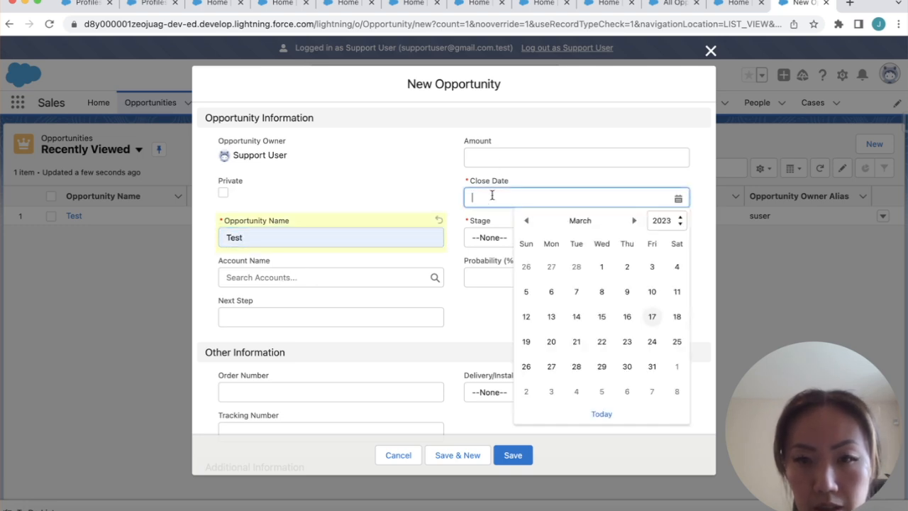
{"action": "left_click", "coordinate": [628, 342]}
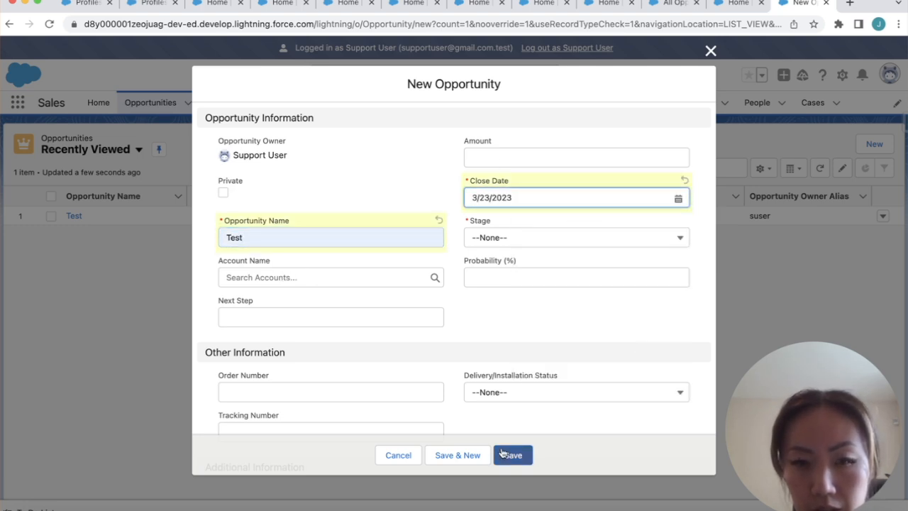
{"action": "scroll", "coordinate": [503, 398], "scroll_direction": "down", "scroll_amount": 5}
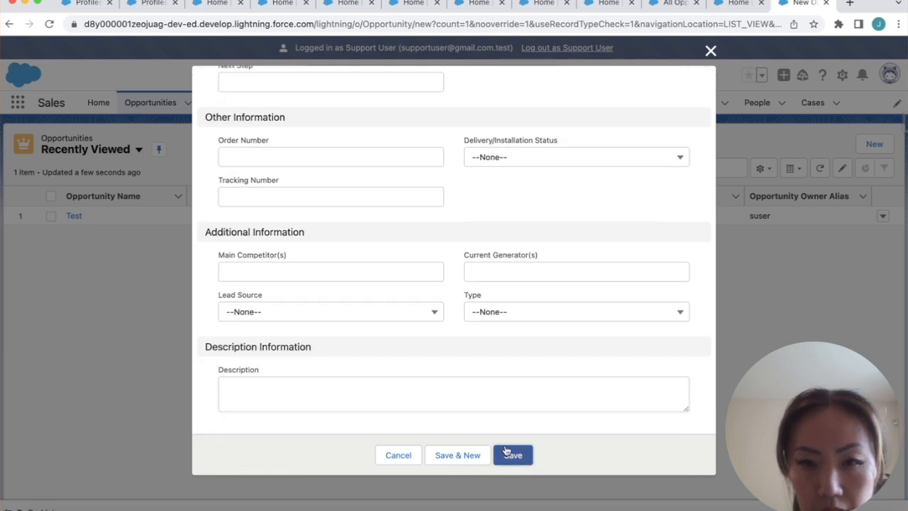
Set the stage to Prospecting, save the opportunity, and log out as the Support User
{"action": "left_click", "coordinate": [513, 454]}
{"action": "left_click", "coordinate": [320, 424]}
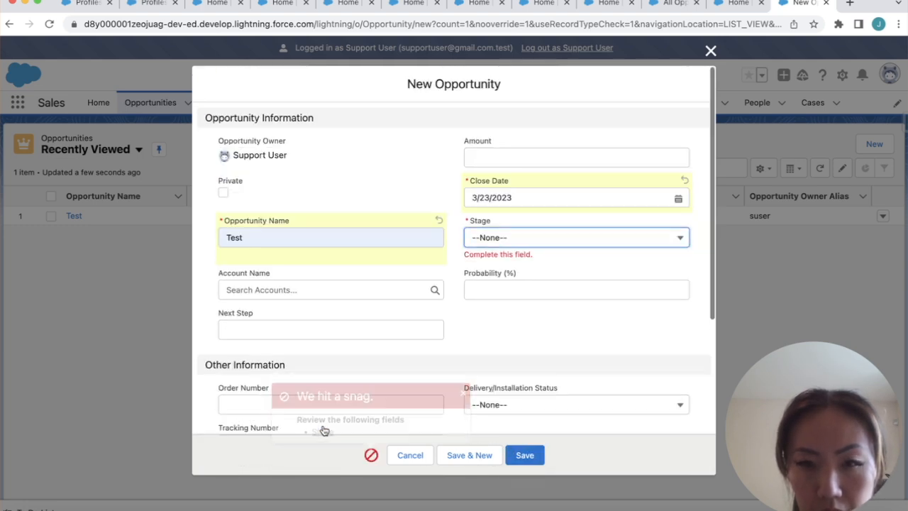
{"action": "left_click", "coordinate": [508, 239]}
{"action": "left_click", "coordinate": [504, 280]}
{"action": "left_click", "coordinate": [522, 455]}
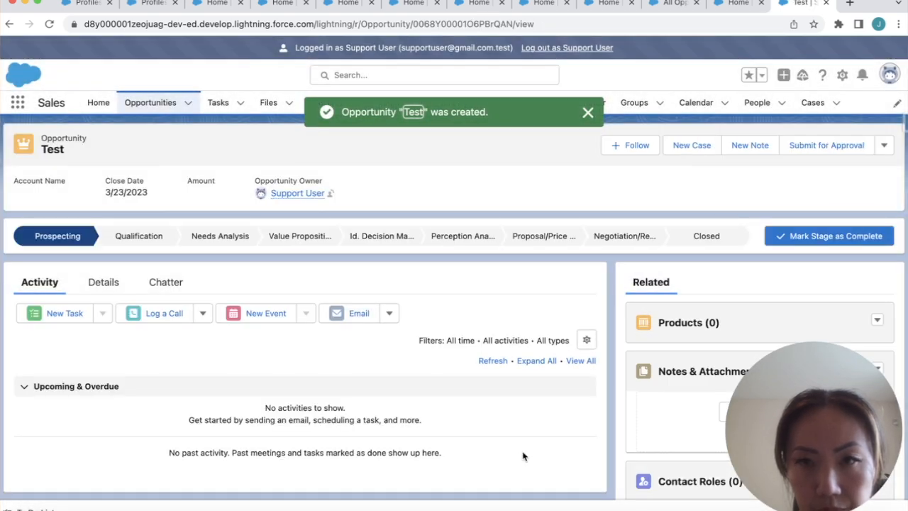
{"action": "left_click", "coordinate": [589, 113]}
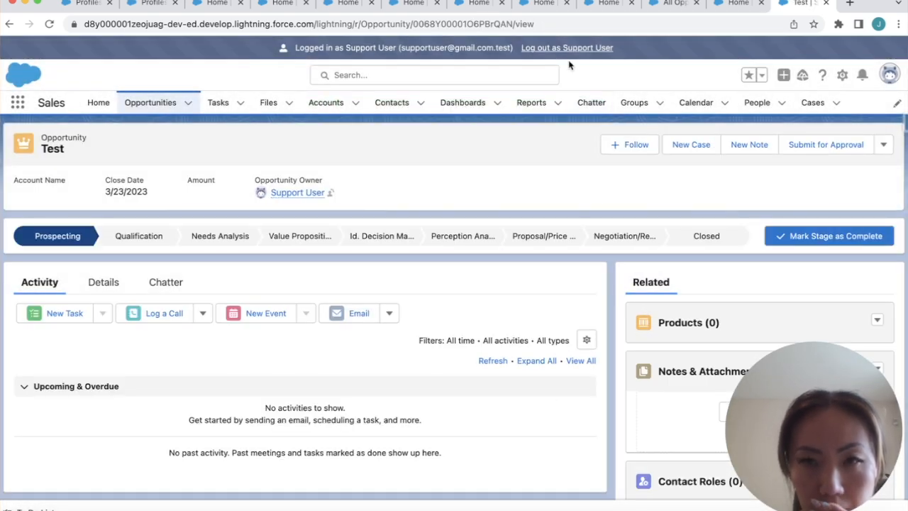
{"action": "left_click", "coordinate": [567, 48]}
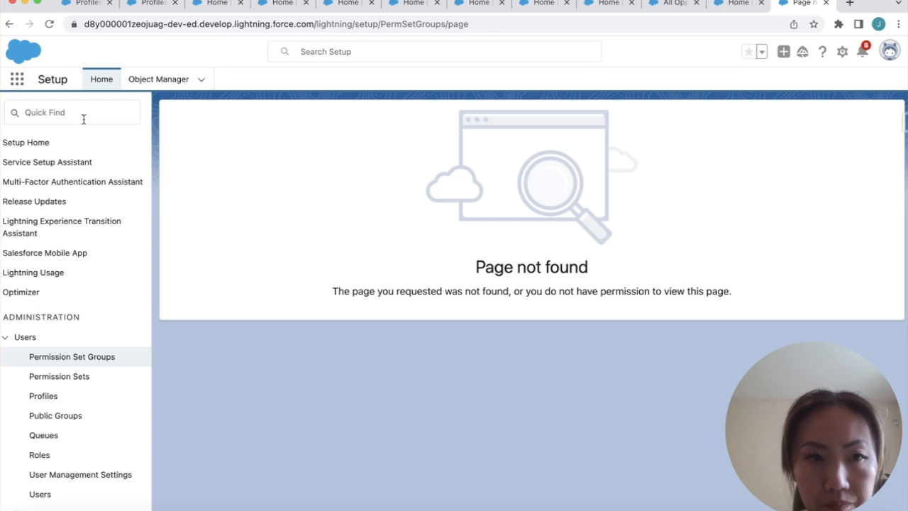
Go through Permission Set Groups > Support to the muting permission set's Object Settings
{"action": "left_click", "coordinate": [70, 114]}
{"action": "type", "text": "suppo"}
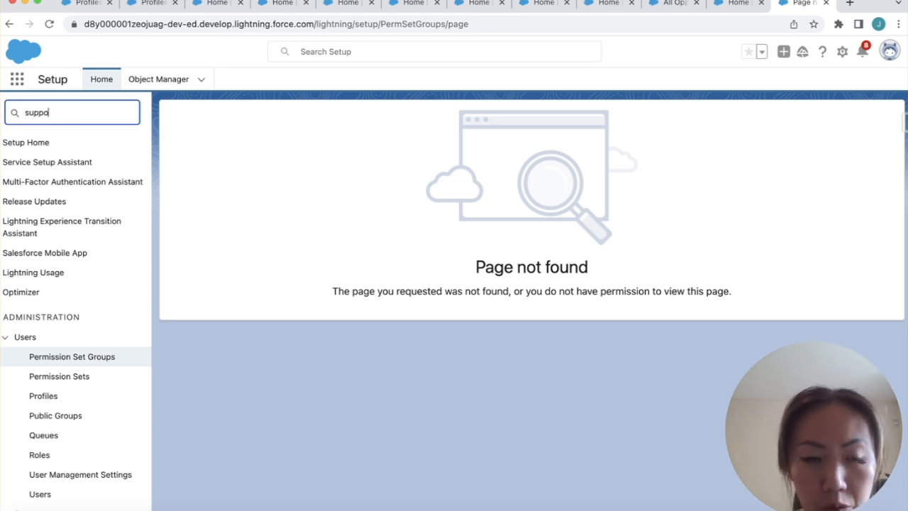
{"action": "key", "text": "BackSpace"}
{"action": "key", "text": "BackSpace"}
{"action": "key", "text": "BackSpace"}
{"action": "type", "text": "permkiss"}
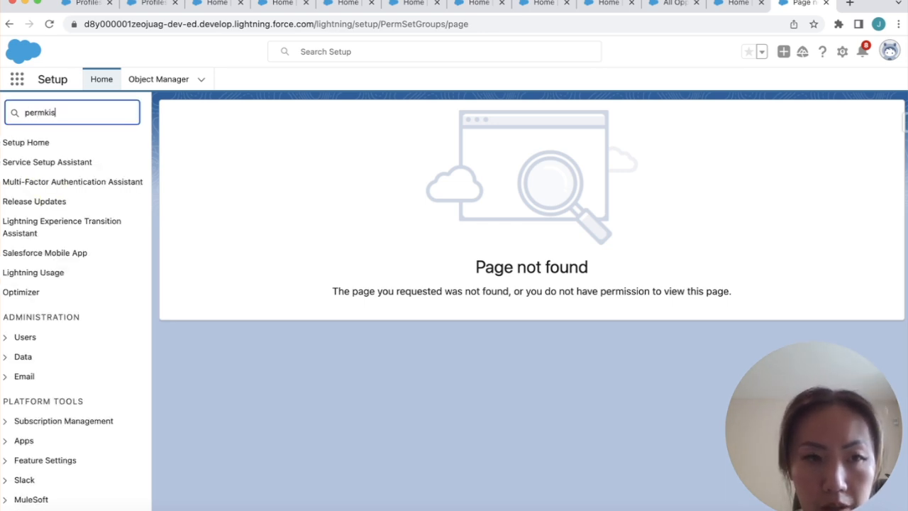
{"action": "type", "text": "ission"}
{"action": "left_click", "coordinate": [85, 167]}
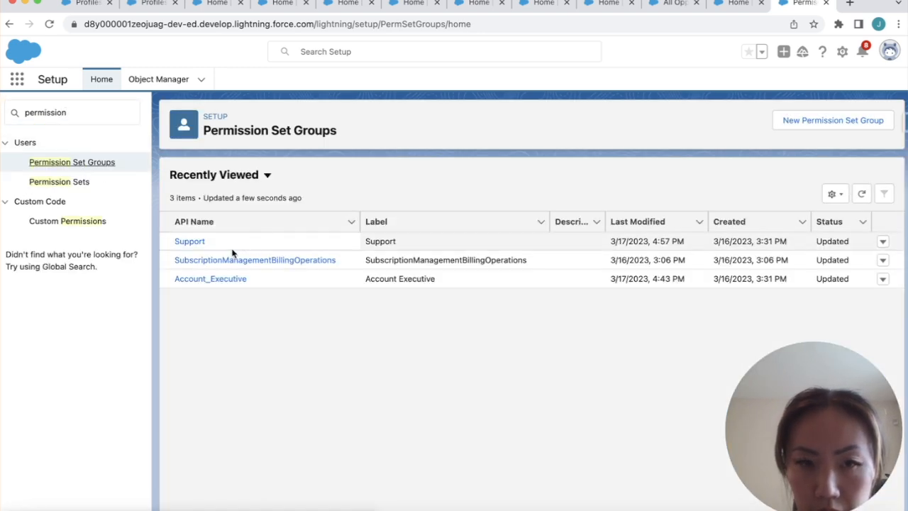
{"action": "left_click", "coordinate": [199, 245]}
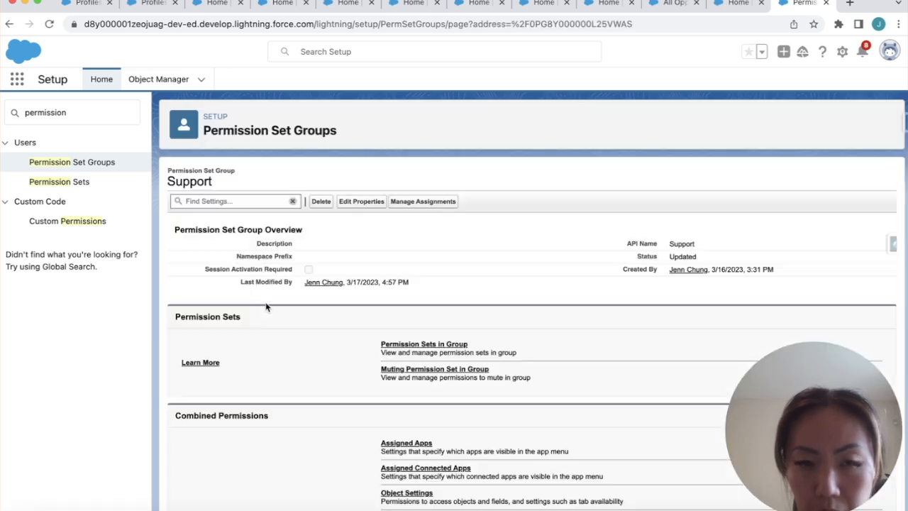
{"action": "left_click", "coordinate": [405, 370]}
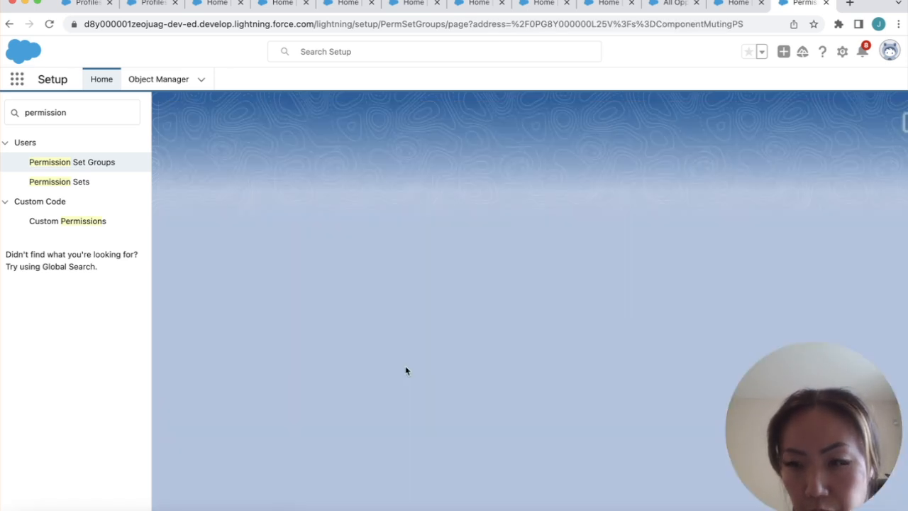
{"action": "left_click", "coordinate": [222, 269]}
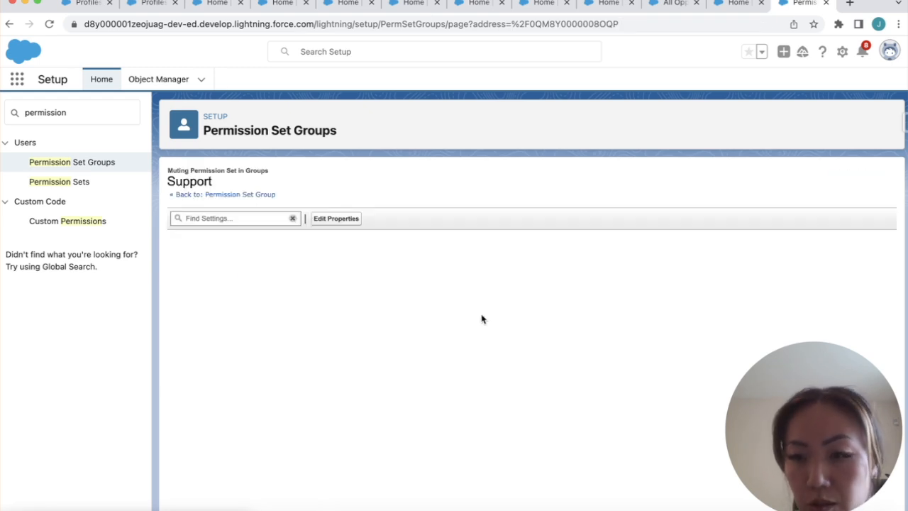
{"action": "left_click", "coordinate": [406, 384]}
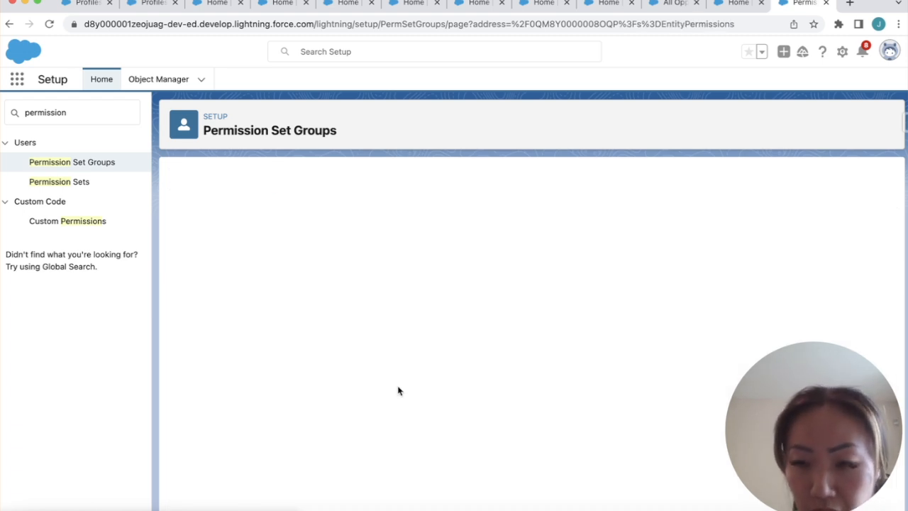
Search the page for 'op' until the Opportunities entry shows
{"action": "key", "text": "super+f"}
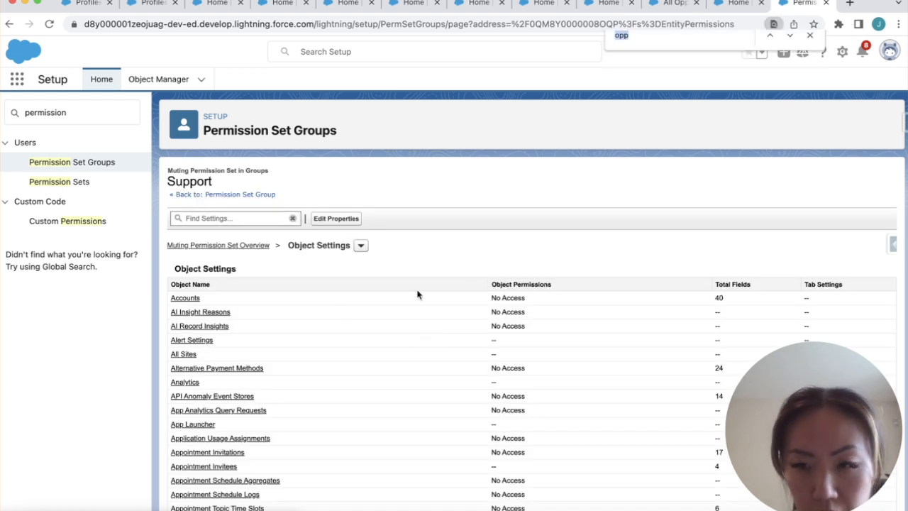
{"action": "type", "text": "op"}
{"action": "key", "text": "Return"}
{"action": "key", "text": "Return"}
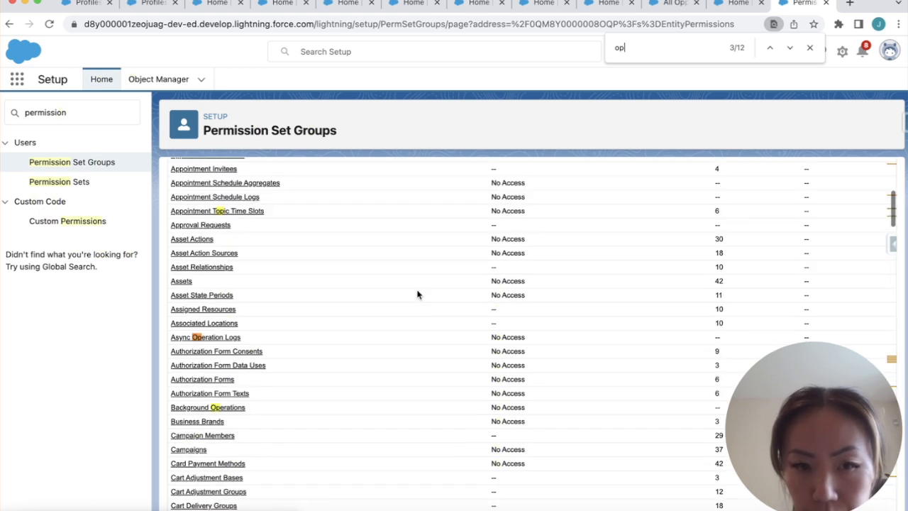
{"action": "key", "text": "Return"}
{"action": "key", "text": "Return"}
{"action": "key", "text": "Return"}
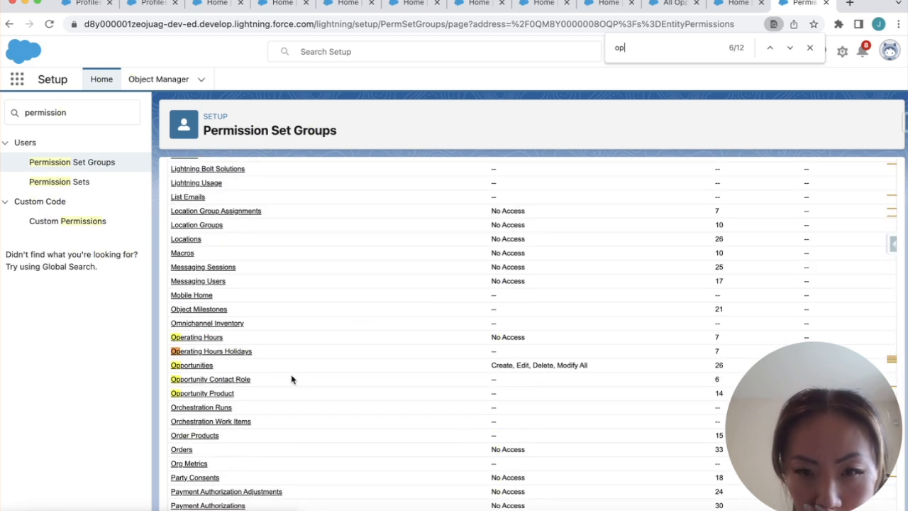
Edit Opportunities and mute edit on Contract, Current Generator(s), Delivery/Installation Status, Description, Expected Revenue
{"action": "left_click", "coordinate": [197, 368]}
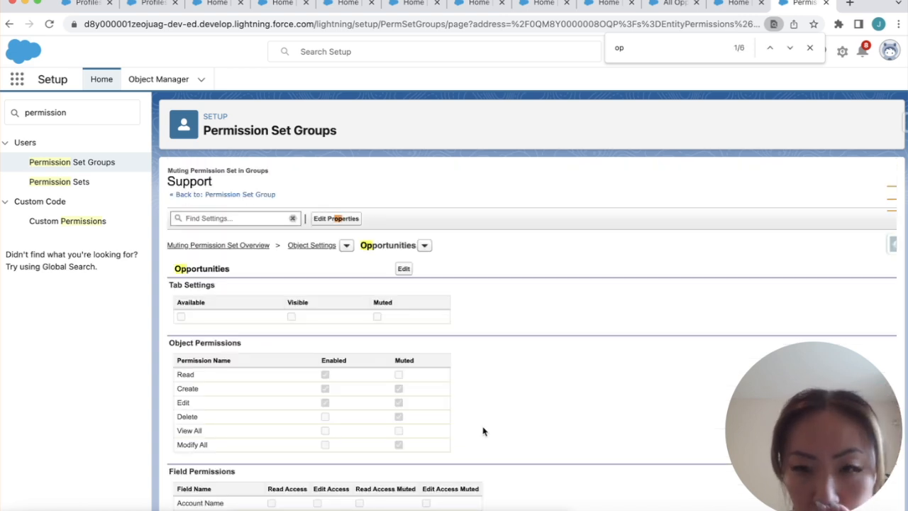
{"action": "left_click", "coordinate": [408, 269]}
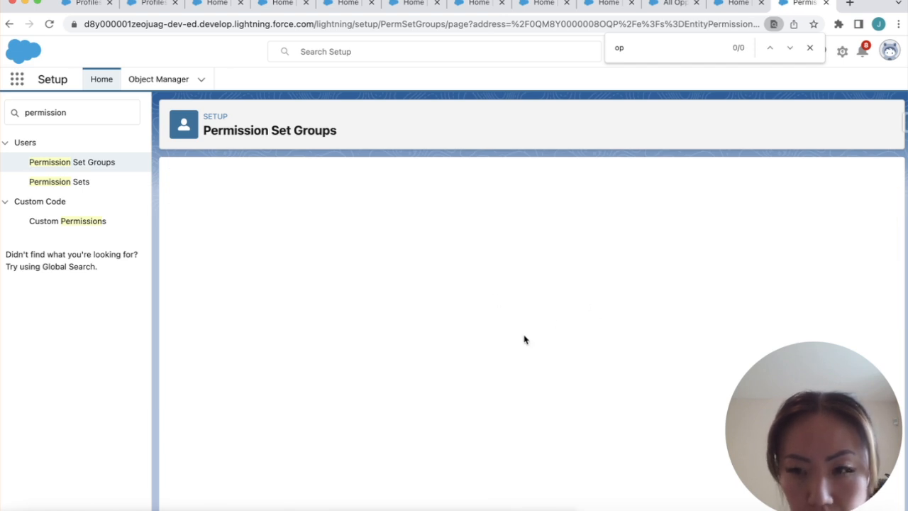
{"action": "scroll", "coordinate": [424, 369], "scroll_direction": "down", "scroll_amount": 3}
{"action": "scroll", "coordinate": [426, 372], "scroll_direction": "down", "scroll_amount": 1}
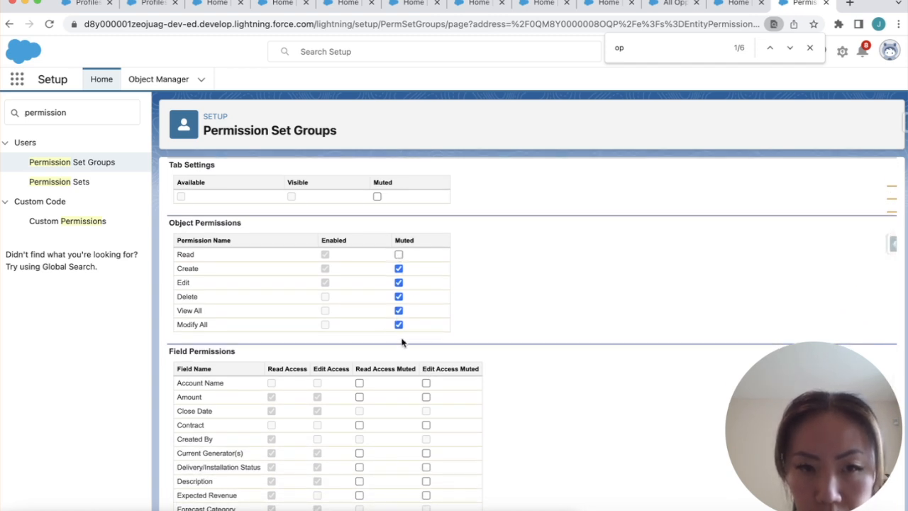
{"action": "scroll", "coordinate": [419, 400], "scroll_direction": "down", "scroll_amount": 2}
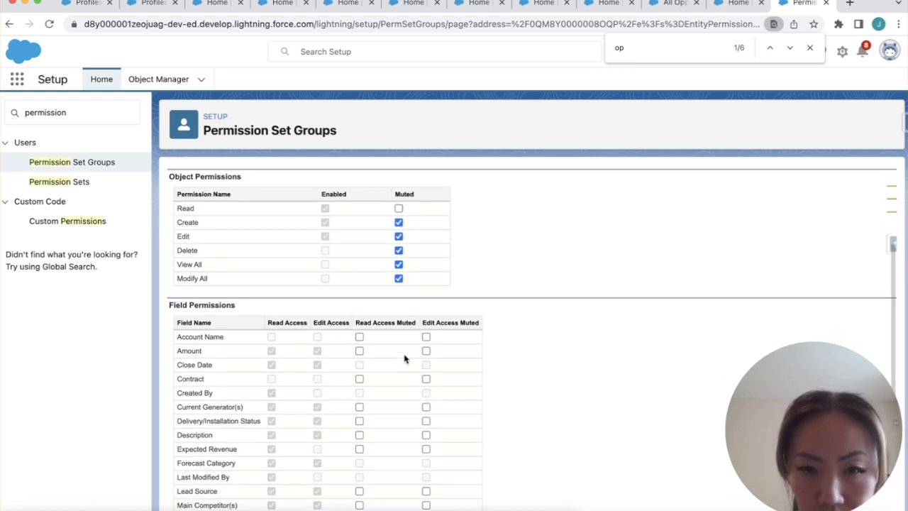
{"action": "left_click", "coordinate": [426, 351]}
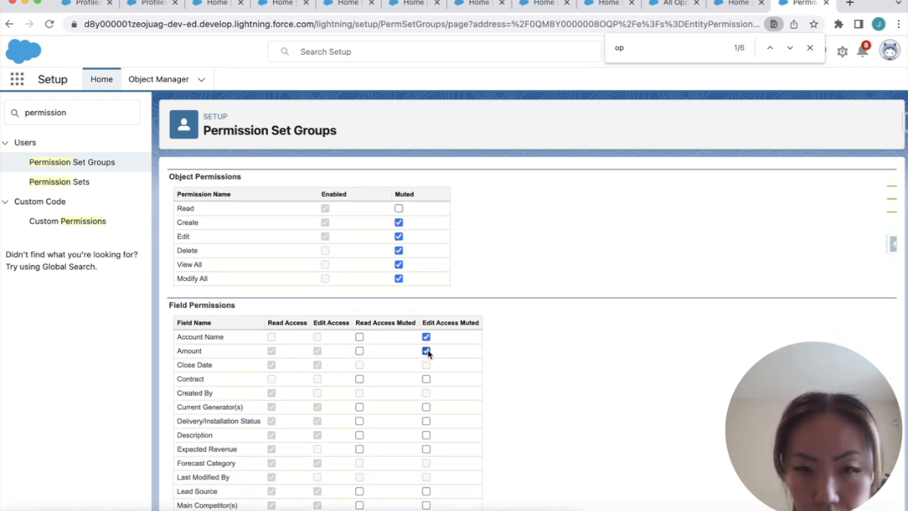
{"action": "scroll", "coordinate": [428, 397], "scroll_direction": "down", "scroll_amount": 2}
{"action": "left_click", "coordinate": [426, 317]}
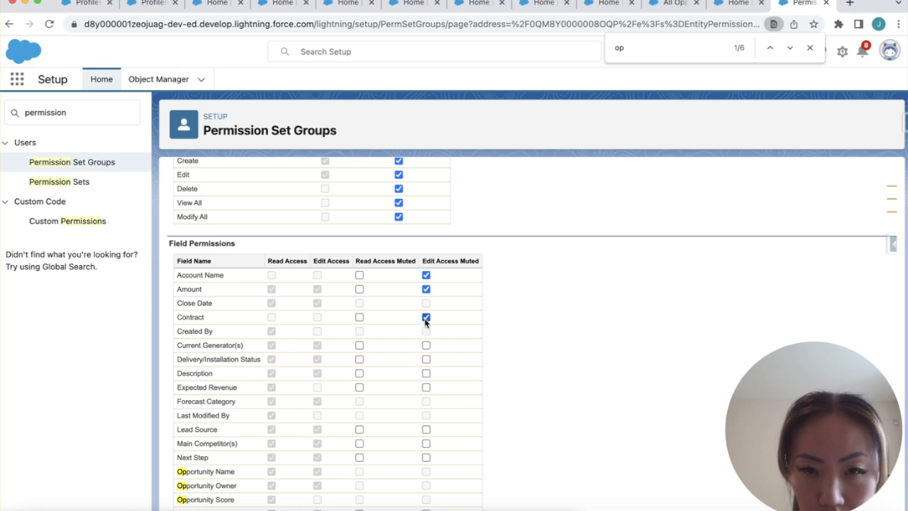
{"action": "left_click", "coordinate": [426, 345]}
{"action": "left_click", "coordinate": [426, 359]}
{"action": "left_click", "coordinate": [426, 374]}
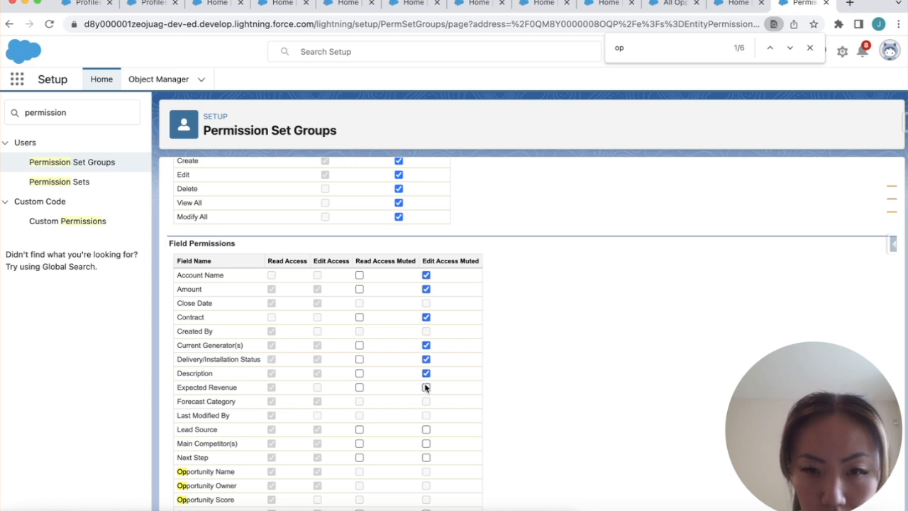
{"action": "left_click", "coordinate": [425, 387]}
Mute edit on Lead Source, Main Competitor(s), Next Step, Primary Campaign Source, Private, Quantity, Tracking Number; save
{"action": "scroll", "coordinate": [425, 376], "scroll_direction": "down", "scroll_amount": 2}
{"action": "left_click", "coordinate": [426, 355]}
{"action": "left_click", "coordinate": [426, 369]}
{"action": "left_click", "coordinate": [426, 383]}
{"action": "scroll", "coordinate": [425, 386], "scroll_direction": "down", "scroll_amount": 2}
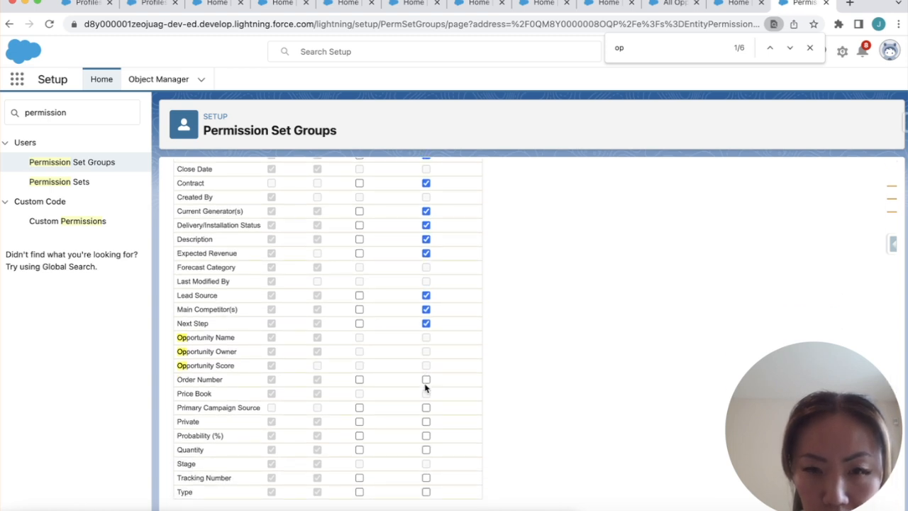
{"action": "left_click", "coordinate": [425, 408]}
{"action": "left_click", "coordinate": [426, 422]}
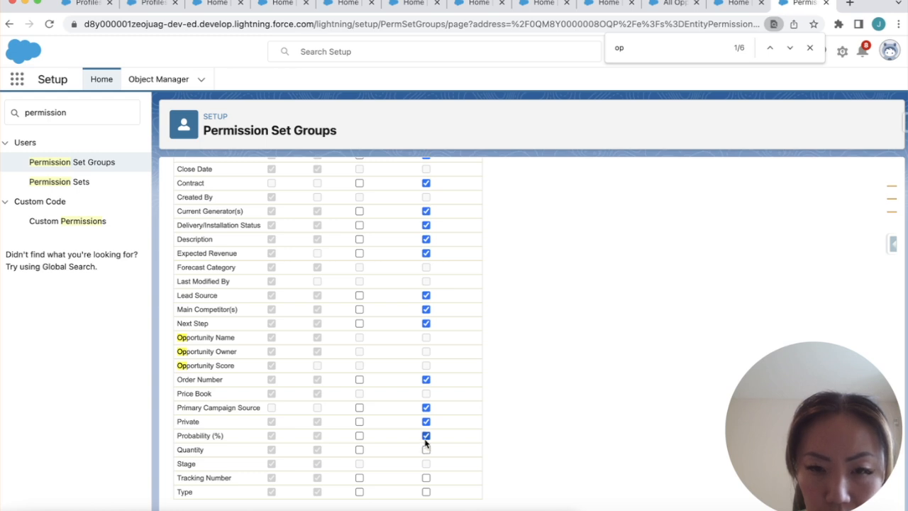
{"action": "left_click", "coordinate": [426, 450]}
{"action": "left_click", "coordinate": [425, 478]}
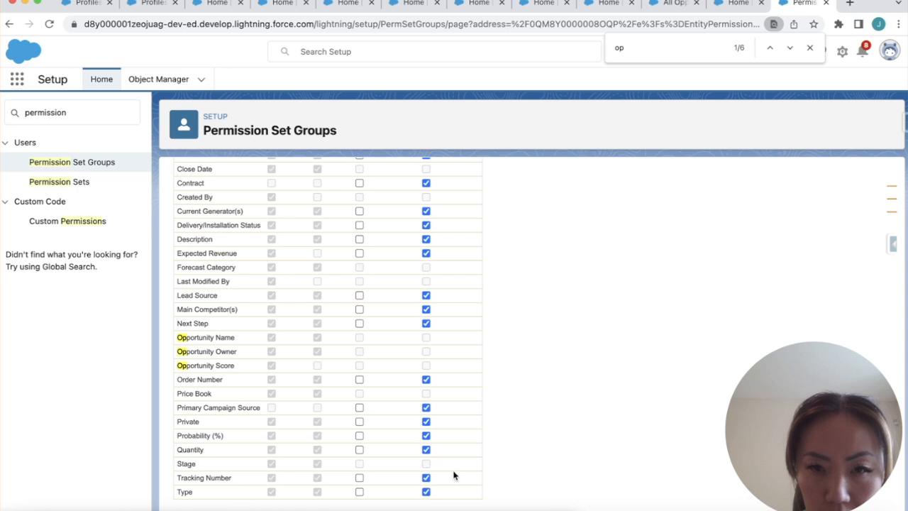
{"action": "scroll", "coordinate": [499, 454], "scroll_direction": "up", "scroll_amount": 10}
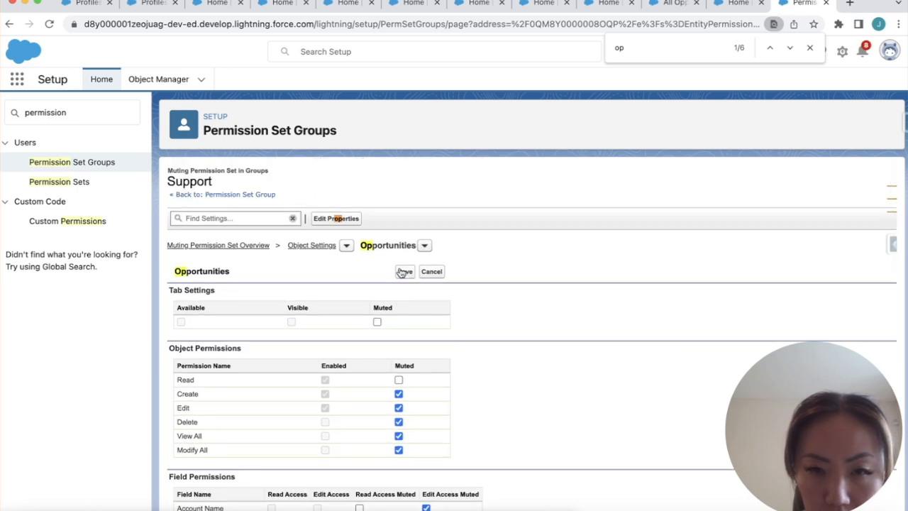
{"action": "left_click", "coordinate": [403, 271]}
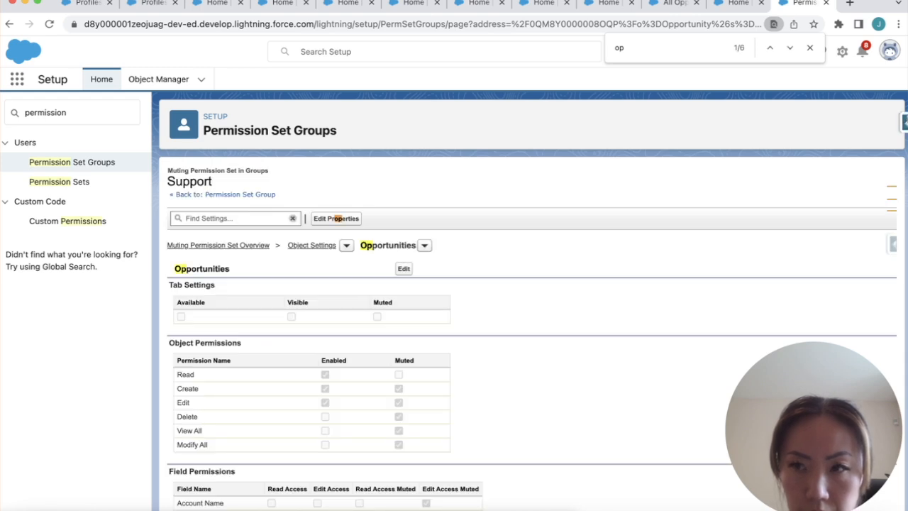
Log in as the Support User through Salesforce Inspector
{"action": "left_click", "coordinate": [903, 122]}
{"action": "left_click", "coordinate": [798, 171]}
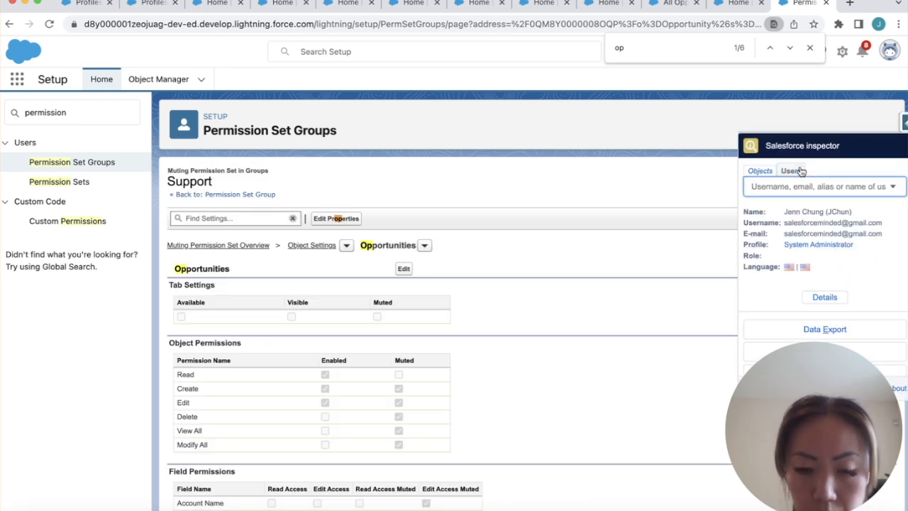
{"action": "type", "text": "support"}
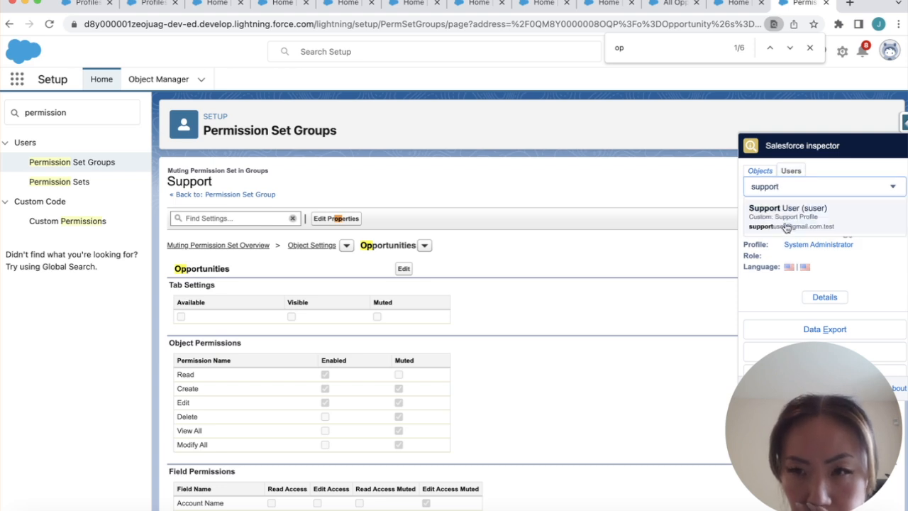
{"action": "left_click", "coordinate": [787, 226]}
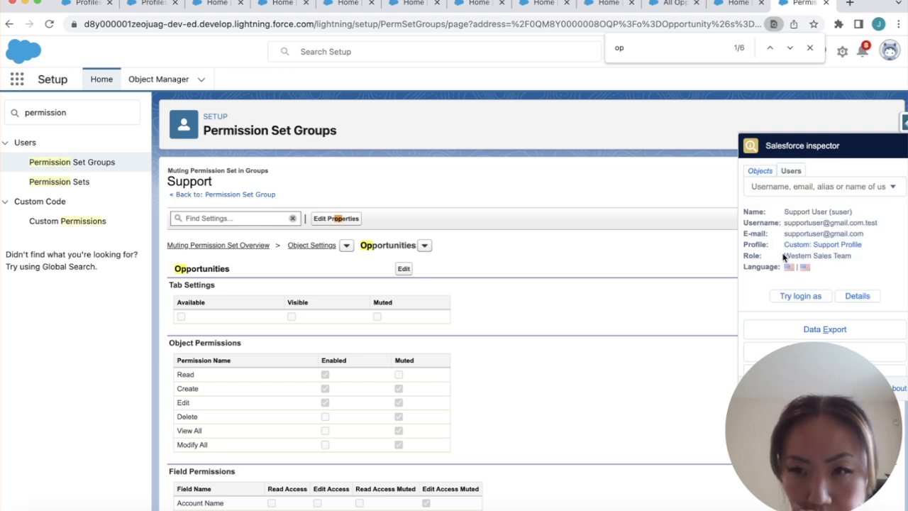
{"action": "left_click", "coordinate": [774, 298]}
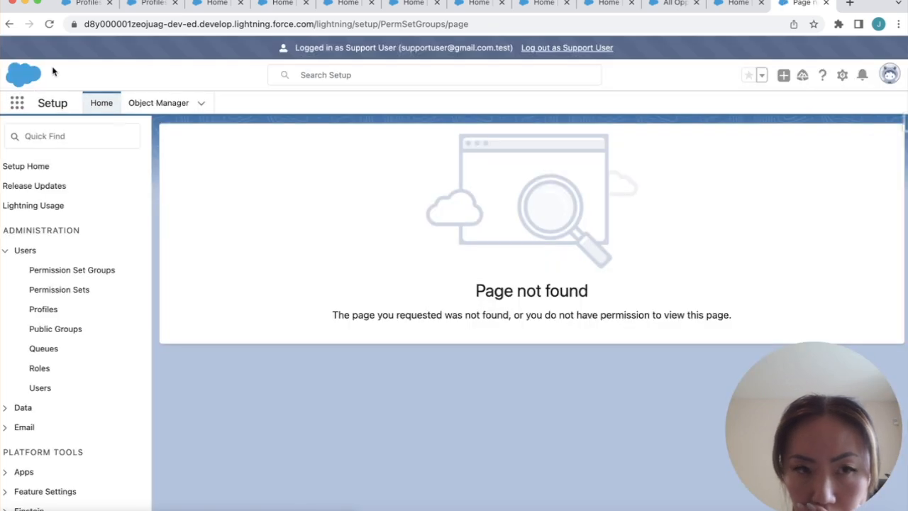
Open the Sales app via the App Launcher and go to Opportunities
{"action": "left_click", "coordinate": [17, 103]}
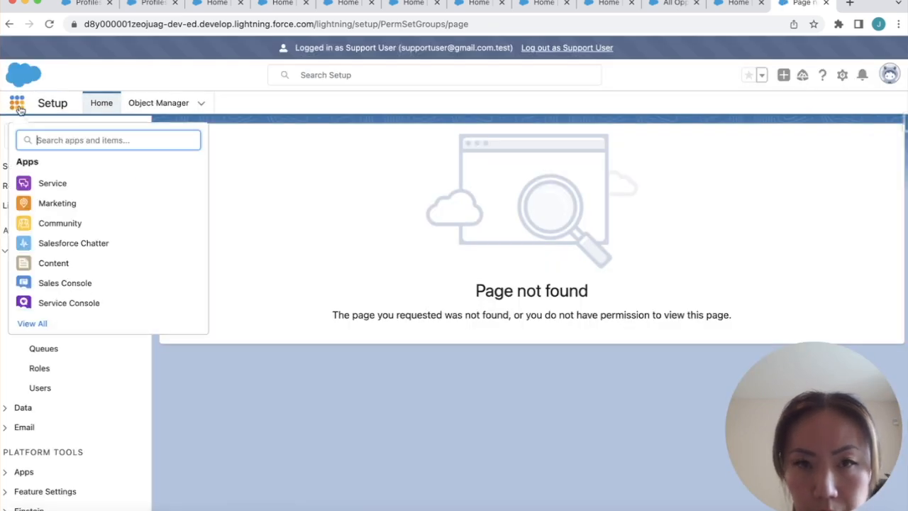
{"action": "type", "text": "sal"}
{"action": "left_click", "coordinate": [44, 222]}
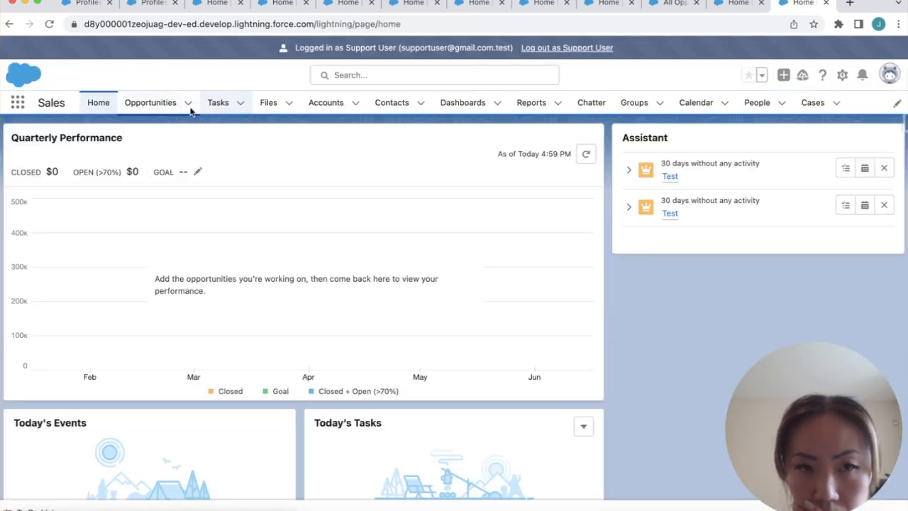
{"action": "left_click", "coordinate": [161, 105]}
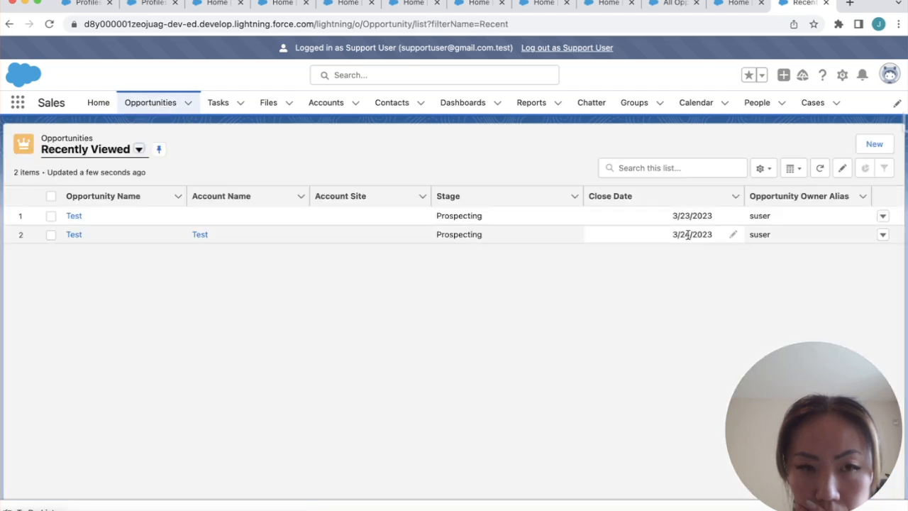
Start a new opportunity, look over the blank form, then cancel it unsaved
{"action": "left_click", "coordinate": [871, 146]}
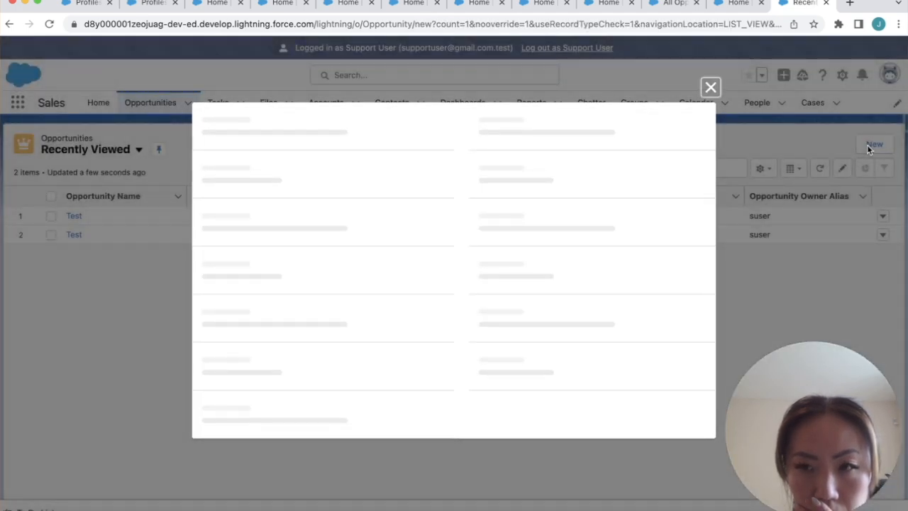
{"action": "scroll", "coordinate": [557, 297], "scroll_direction": "down", "scroll_amount": 2}
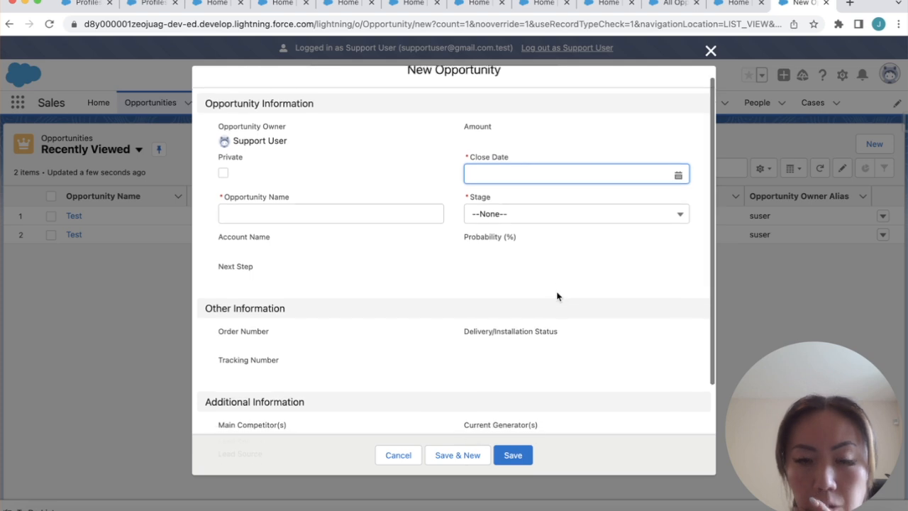
{"action": "scroll", "coordinate": [557, 297], "scroll_direction": "up", "scroll_amount": 3}
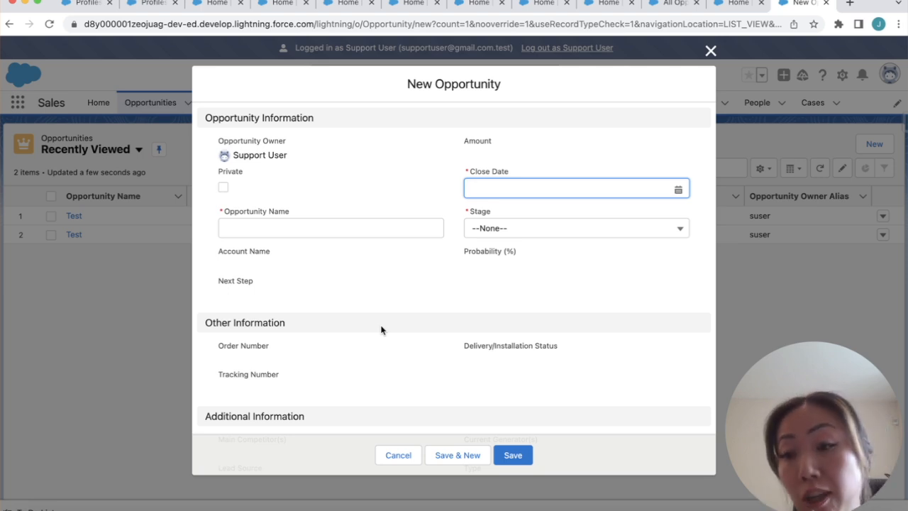
{"action": "scroll", "coordinate": [381, 329], "scroll_direction": "down", "scroll_amount": 4}
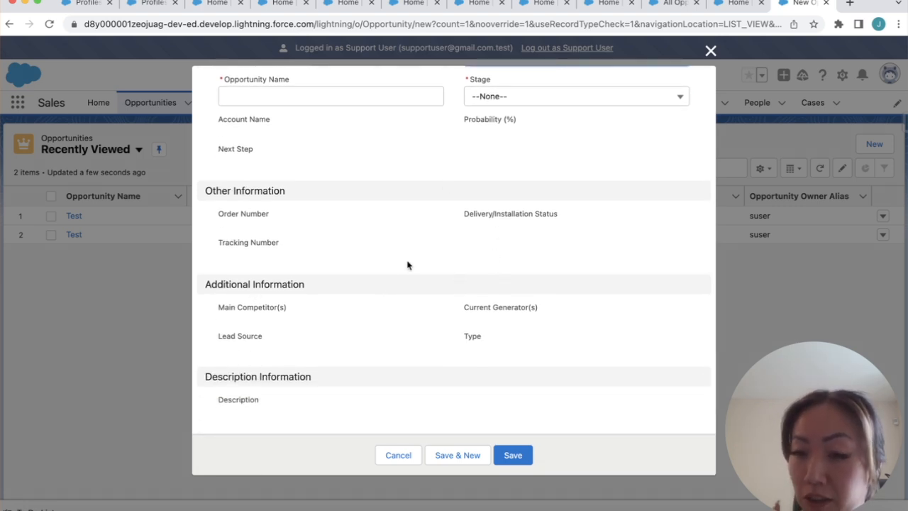
{"action": "scroll", "coordinate": [391, 368], "scroll_direction": "up", "scroll_amount": 4}
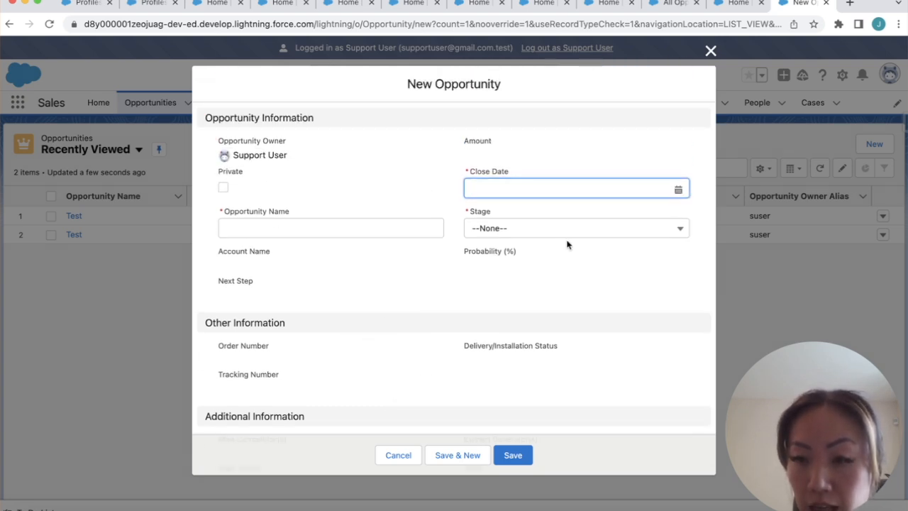
{"action": "scroll", "coordinate": [300, 287], "scroll_direction": "down", "scroll_amount": 4}
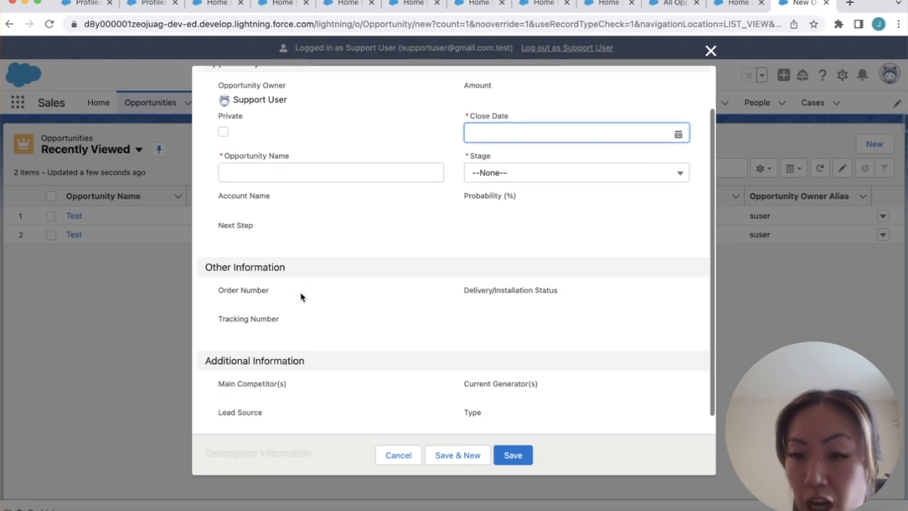
{"action": "scroll", "coordinate": [436, 256], "scroll_direction": "up", "scroll_amount": 4}
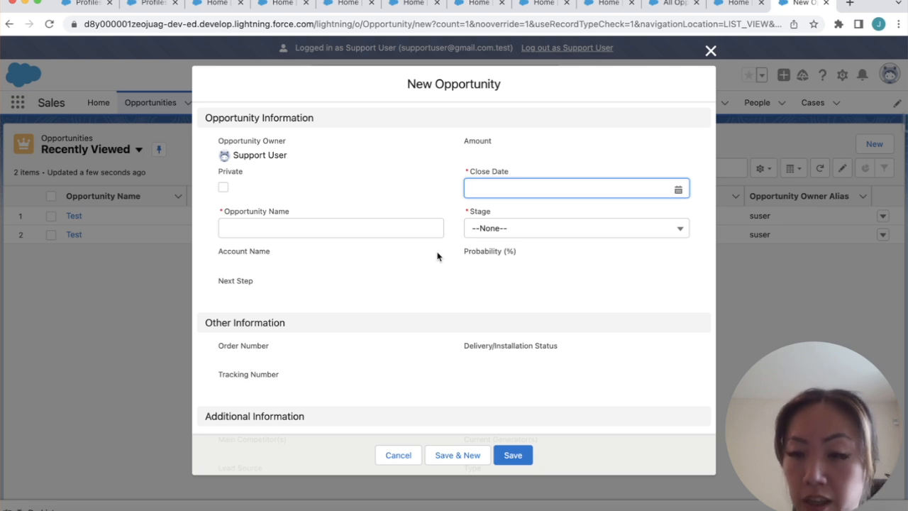
{"action": "left_click", "coordinate": [398, 455]}
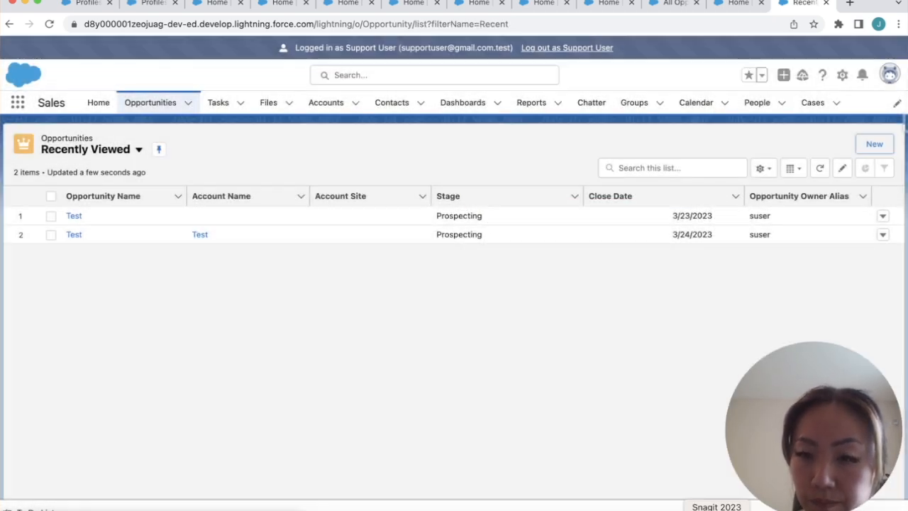
Refocus the browser and open the Test opportunity closing 3/24/2023
{"action": "left_click", "coordinate": [28, 509]}
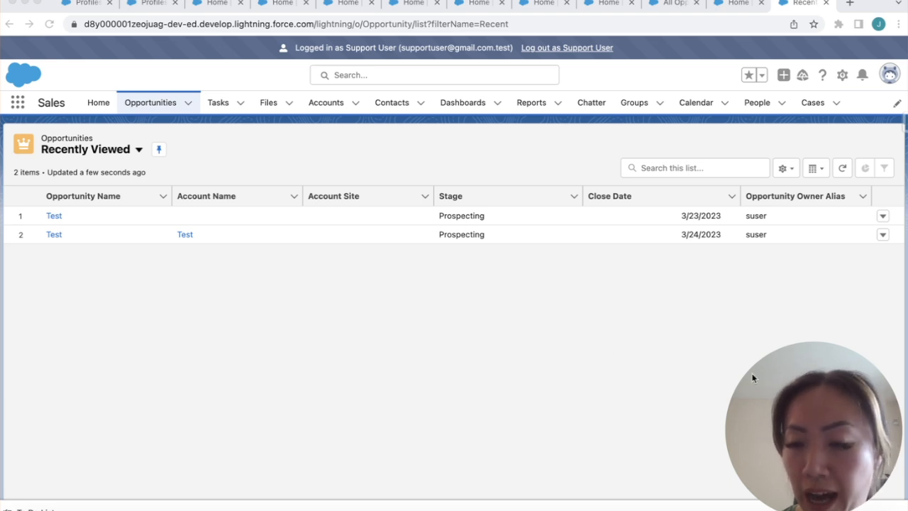
{"action": "left_click", "coordinate": [843, 80]}
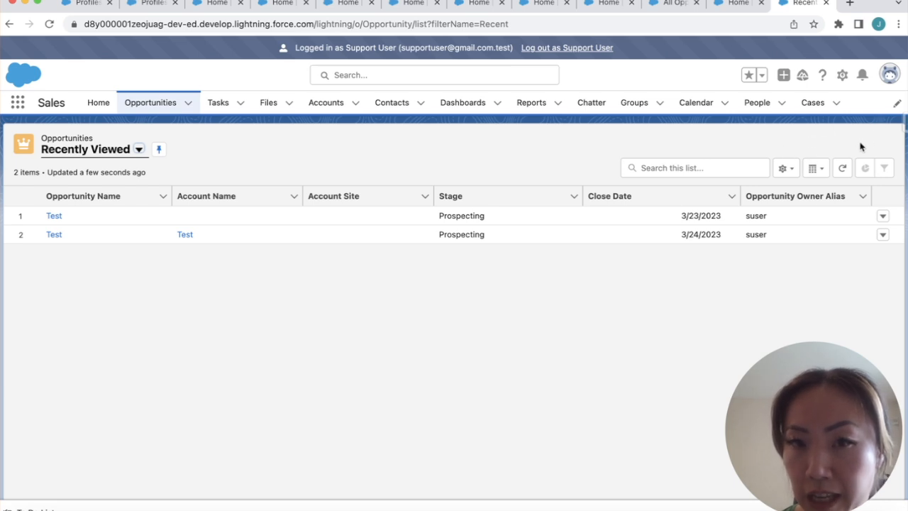
{"action": "left_click", "coordinate": [56, 236]}
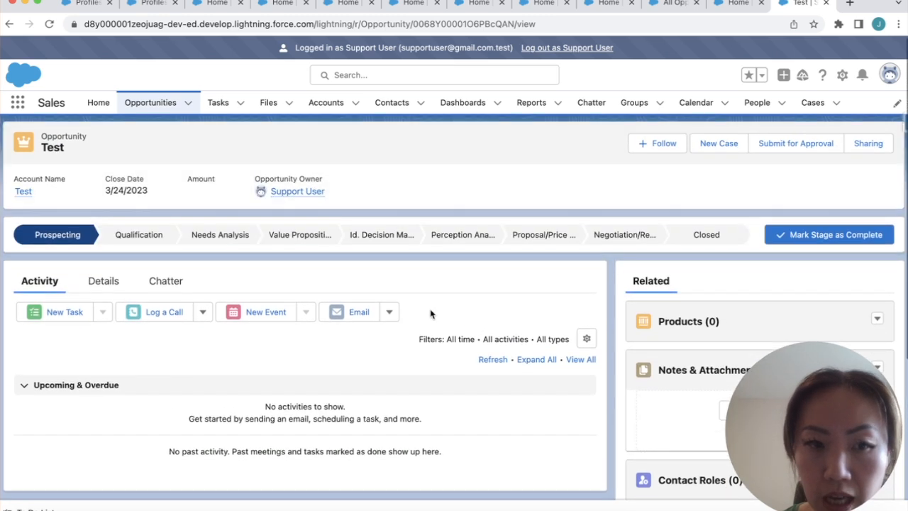
Review the Test opportunity's Details fields, then log out as the Support User
{"action": "left_click", "coordinate": [102, 281]}
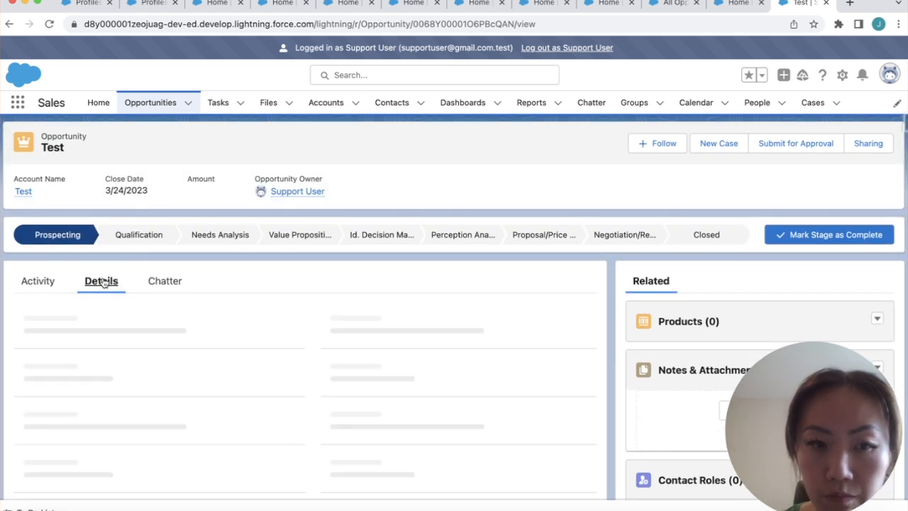
{"action": "scroll", "coordinate": [191, 387], "scroll_direction": "down", "scroll_amount": 2}
{"action": "scroll", "coordinate": [191, 388], "scroll_direction": "up", "scroll_amount": 2}
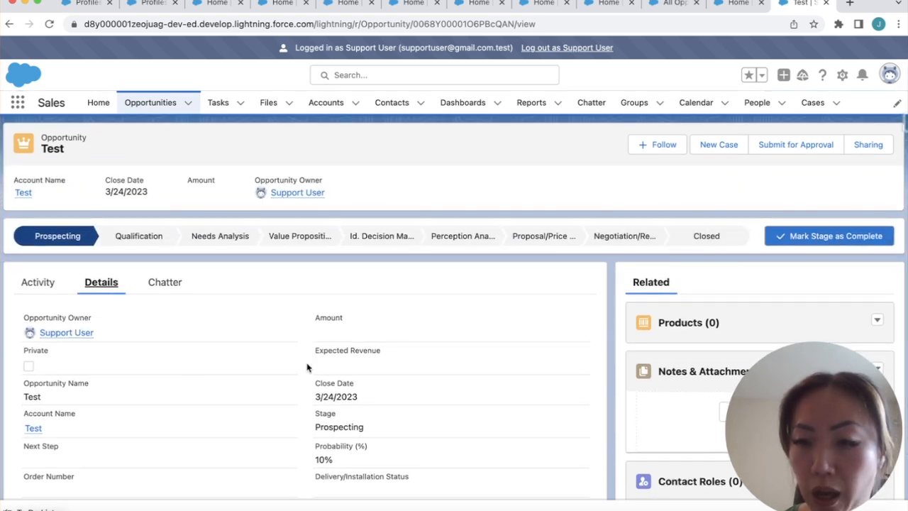
{"action": "left_click", "coordinate": [564, 48]}
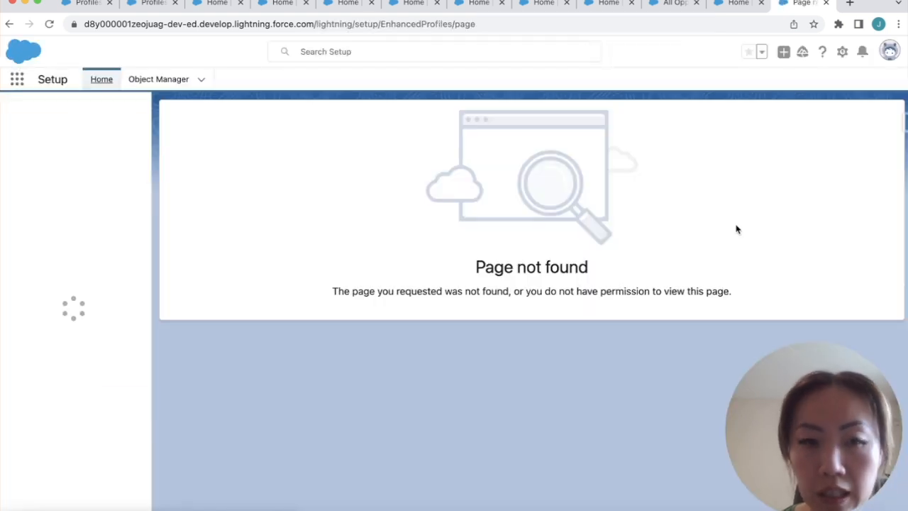
Navigate via Permission Set Groups > Support to Support_Muted's Object Settings
{"action": "left_click", "coordinate": [115, 113]}
{"action": "type", "text": "permid"}
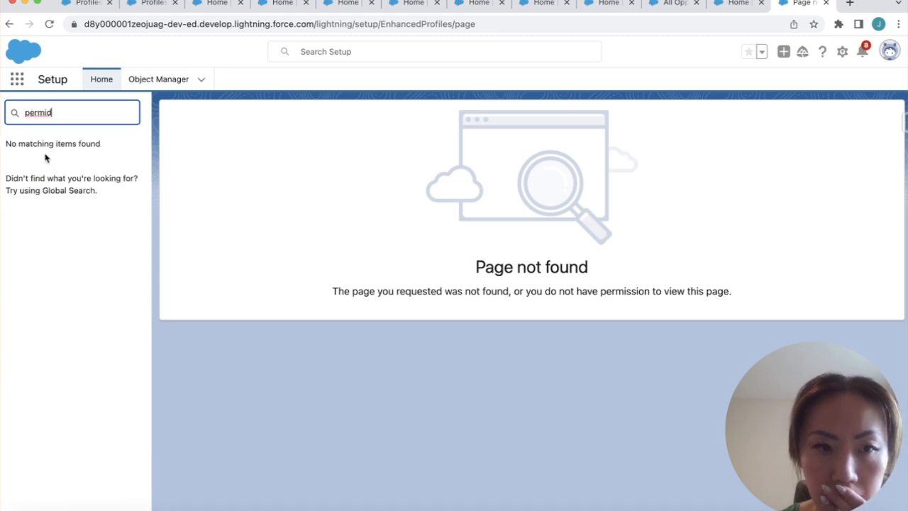
{"action": "key", "text": "BackSpace"}
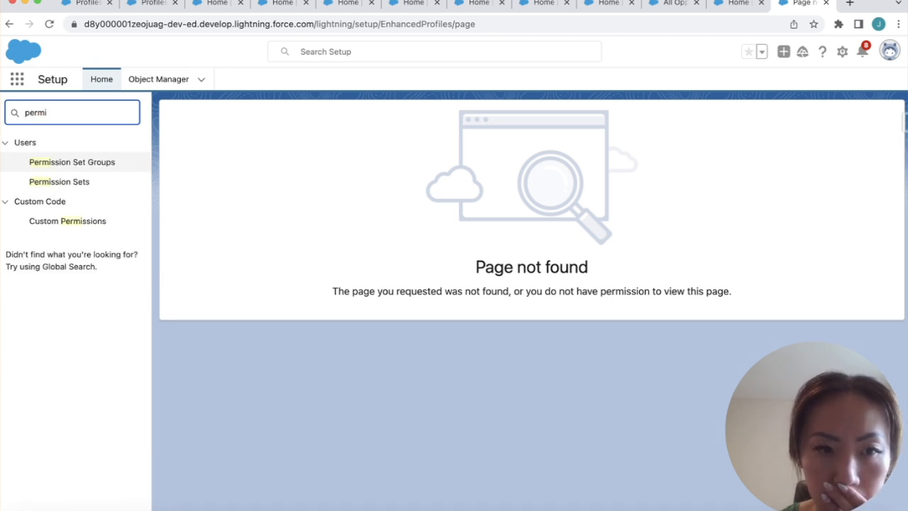
{"action": "left_click", "coordinate": [48, 181]}
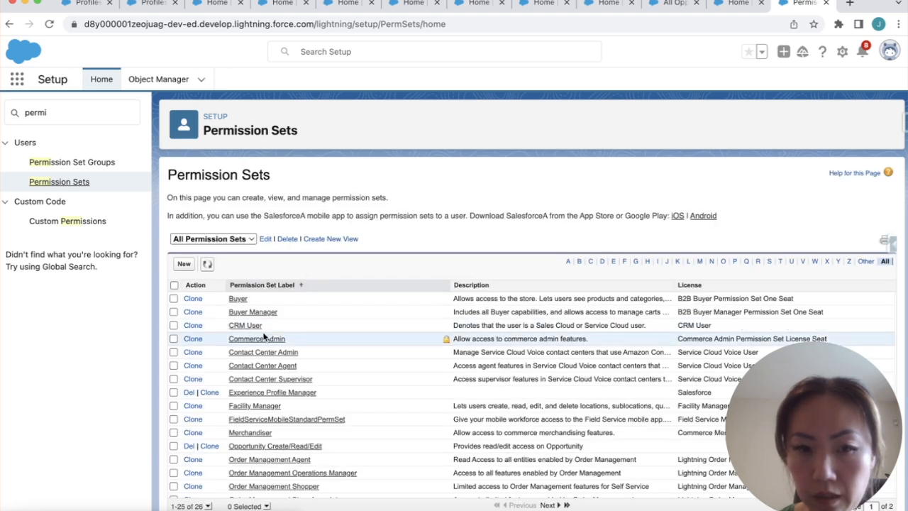
{"action": "left_click", "coordinate": [85, 162]}
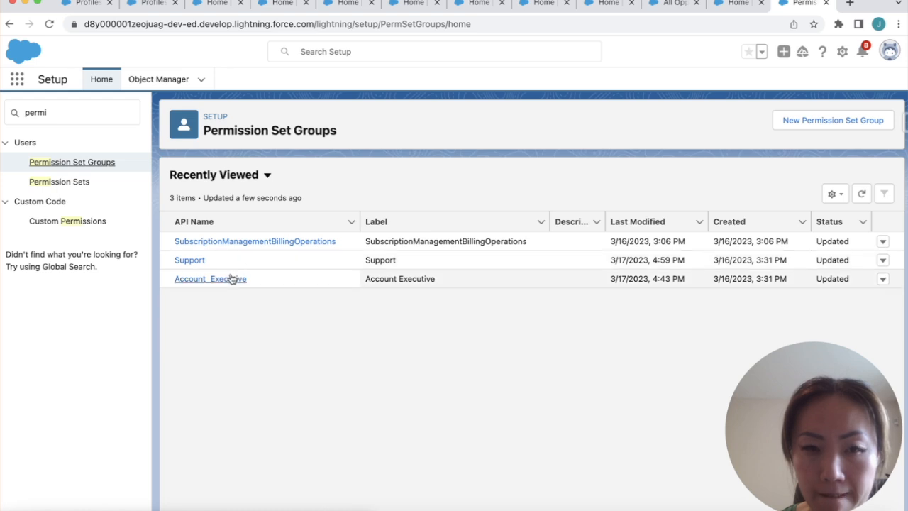
{"action": "left_click", "coordinate": [187, 260]}
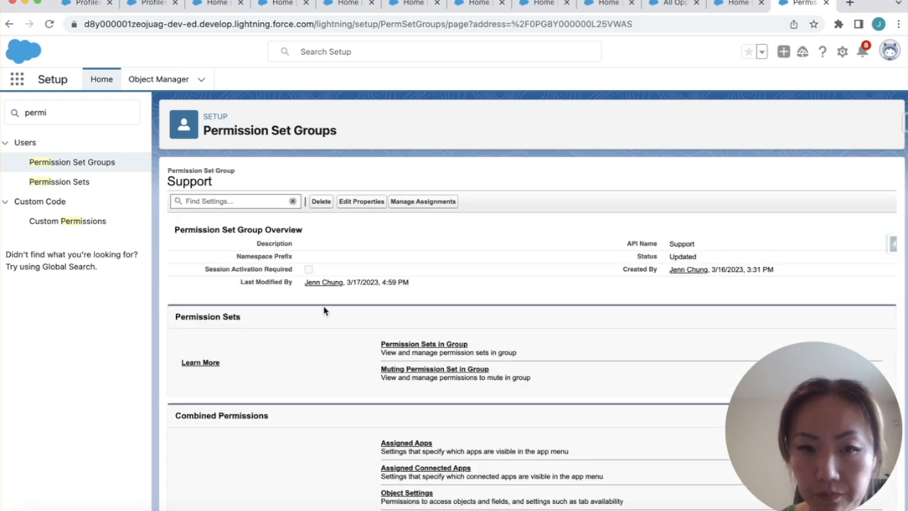
{"action": "left_click", "coordinate": [399, 372]}
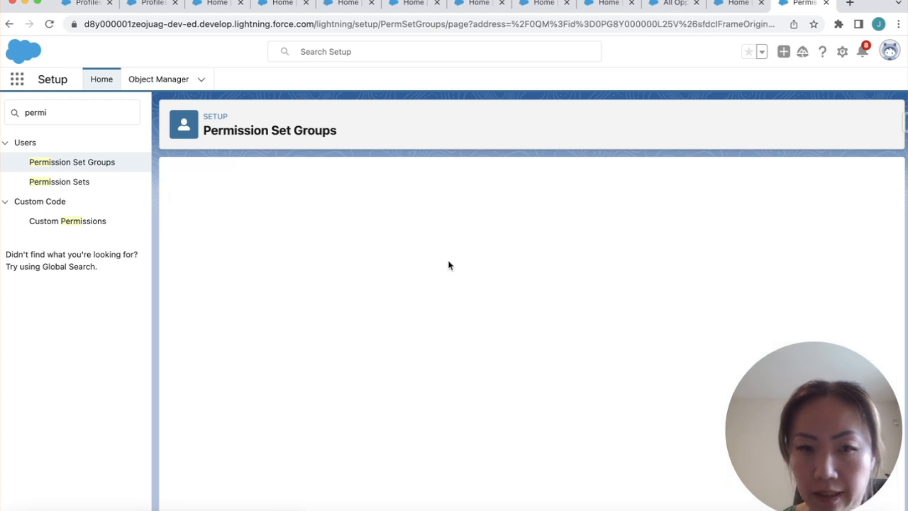
{"action": "left_click", "coordinate": [224, 270]}
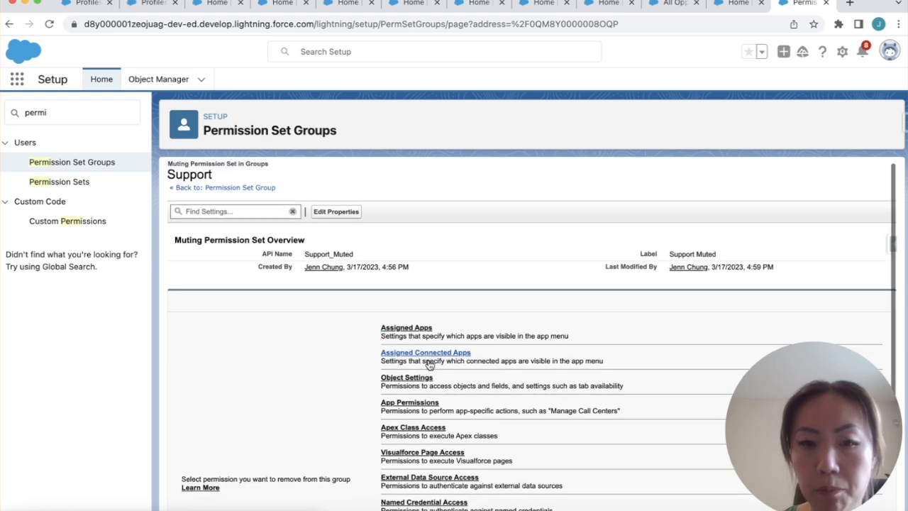
{"action": "left_click", "coordinate": [417, 383]}
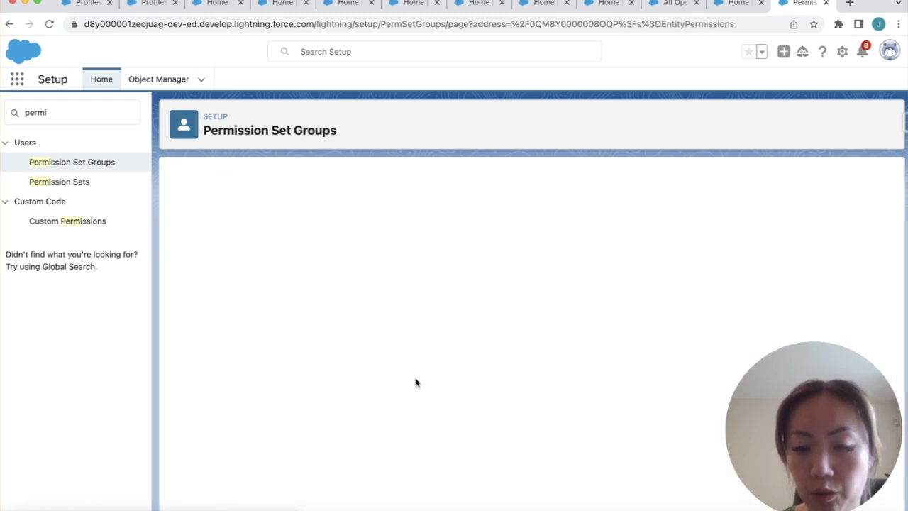
Open the Opportunities muting settings in edit mode and review the muted permissions
{"action": "key", "text": "ctrl+f"}
{"action": "type", "text": "opp"}
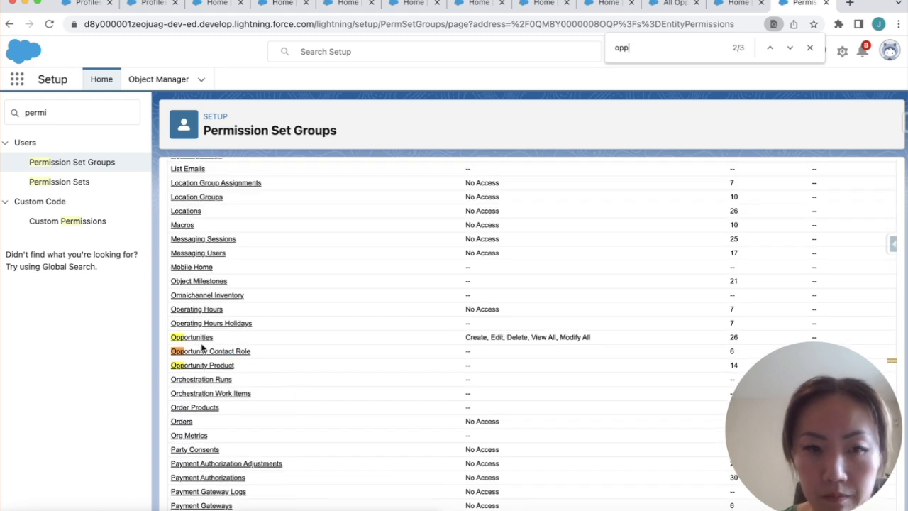
{"action": "left_click", "coordinate": [200, 342]}
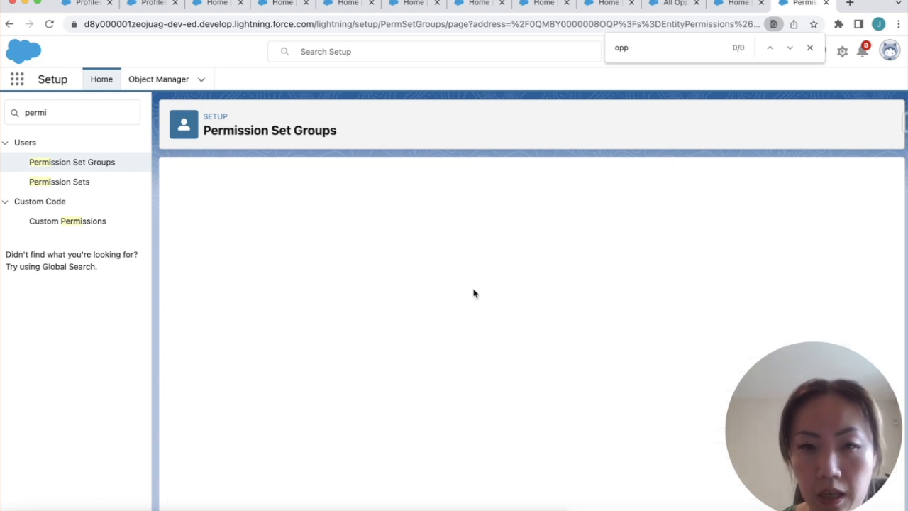
{"action": "left_click", "coordinate": [403, 266]}
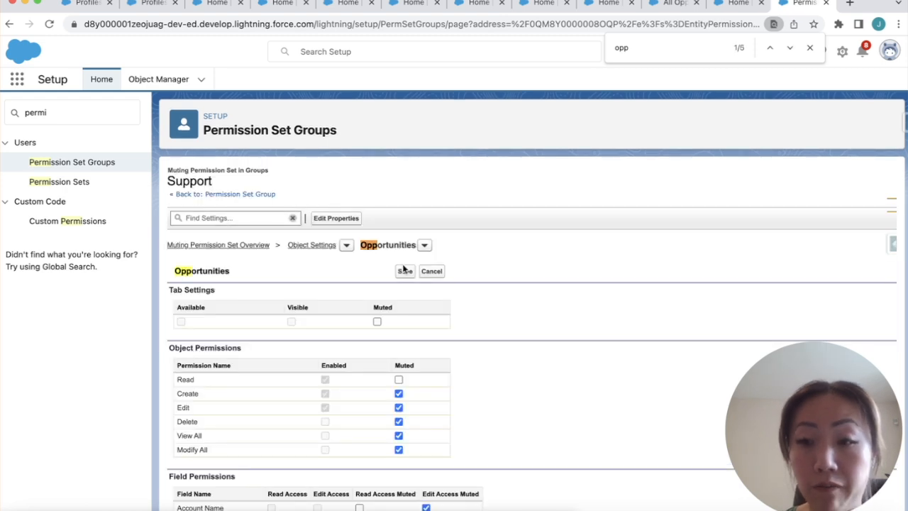
{"action": "scroll", "coordinate": [503, 298], "scroll_direction": "down", "scroll_amount": 3}
{"action": "scroll", "coordinate": [509, 308], "scroll_direction": "down", "scroll_amount": 2}
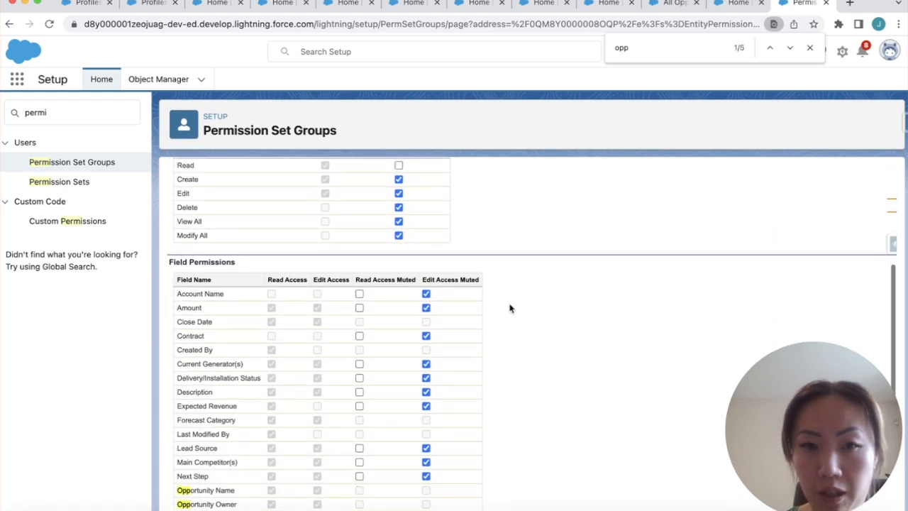
{"action": "scroll", "coordinate": [509, 308], "scroll_direction": "up", "scroll_amount": 1}
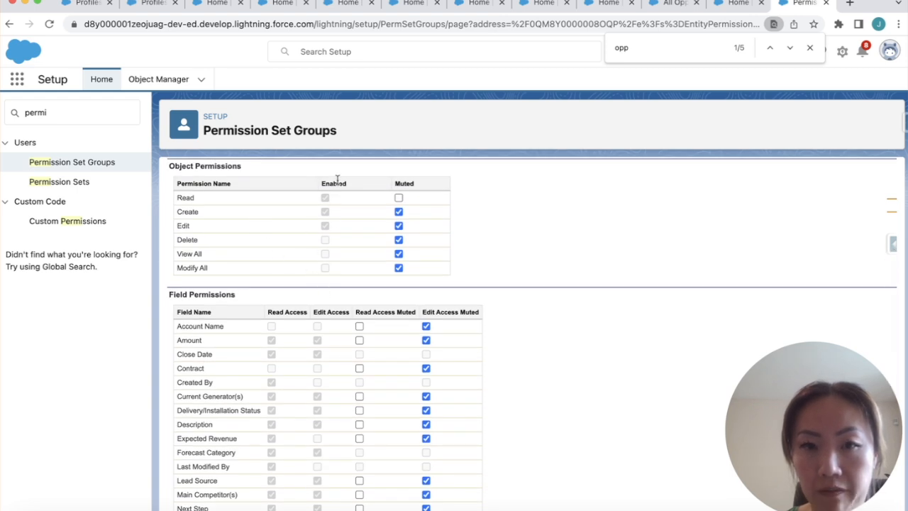
{"action": "scroll", "coordinate": [330, 258], "scroll_direction": "up", "scroll_amount": 1}
{"action": "scroll", "coordinate": [330, 257], "scroll_direction": "down", "scroll_amount": 2}
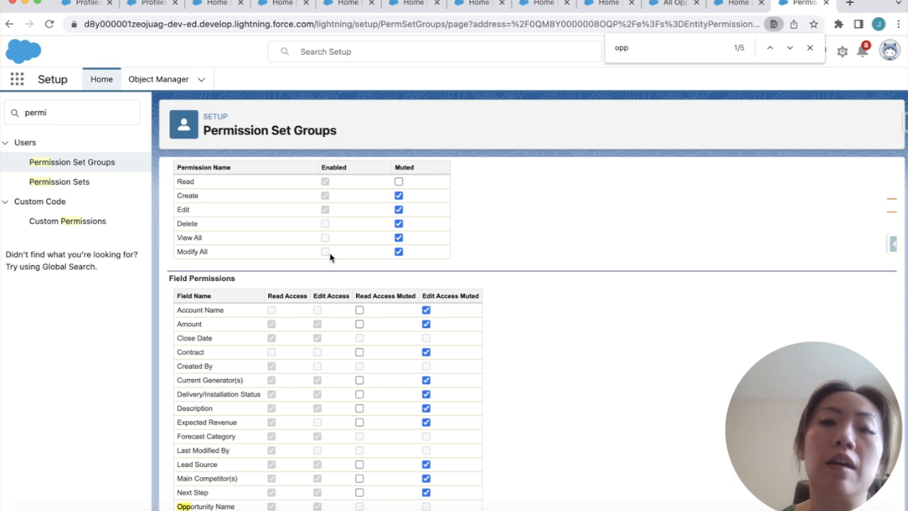
{"action": "scroll", "coordinate": [330, 258], "scroll_direction": "down", "scroll_amount": 1}
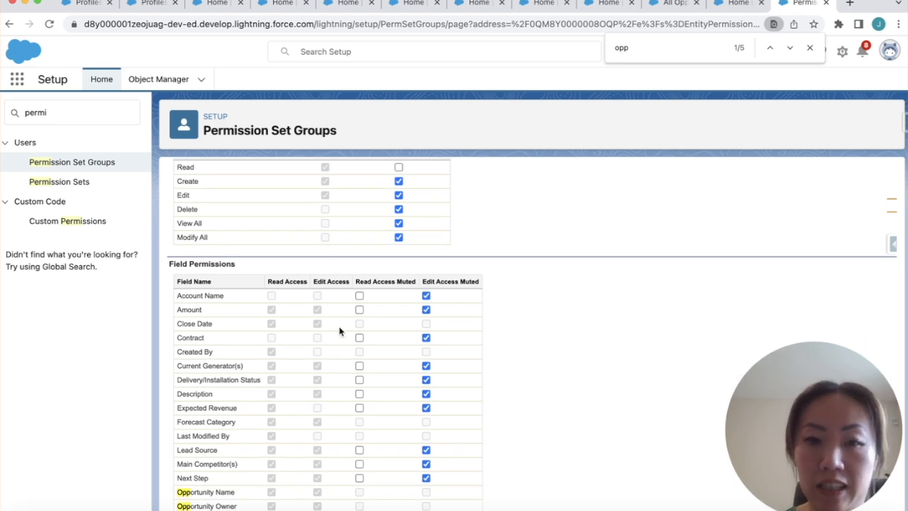
{"action": "scroll", "coordinate": [293, 289], "scroll_direction": "down", "scroll_amount": 1}
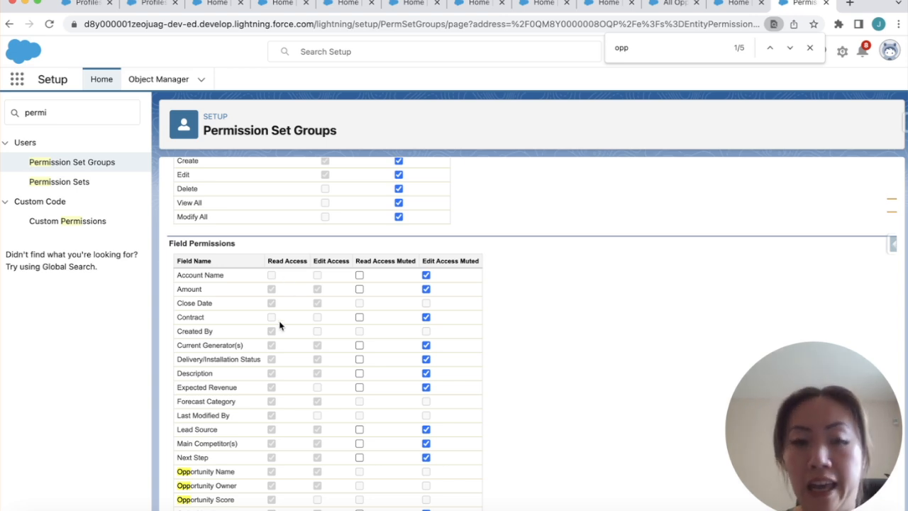
{"action": "scroll", "coordinate": [313, 291], "scroll_direction": "down", "scroll_amount": 1}
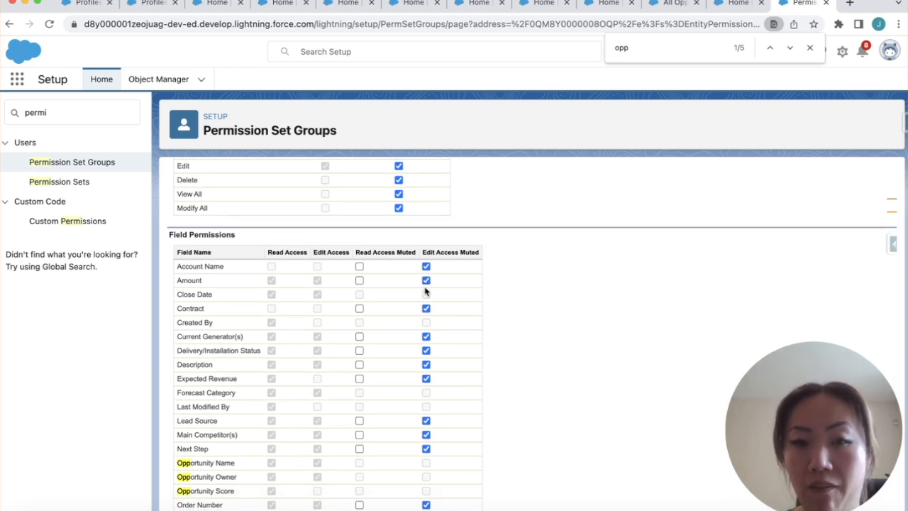
{"action": "scroll", "coordinate": [395, 249], "scroll_direction": "up", "scroll_amount": 5}
Select the previous Quick Find term to start a new setup search
{"action": "left_click", "coordinate": [78, 113]}
{"action": "double_click", "coordinate": [78, 114]}
{"action": "scroll", "coordinate": [251, 263], "scroll_direction": "up", "scroll_amount": 1}
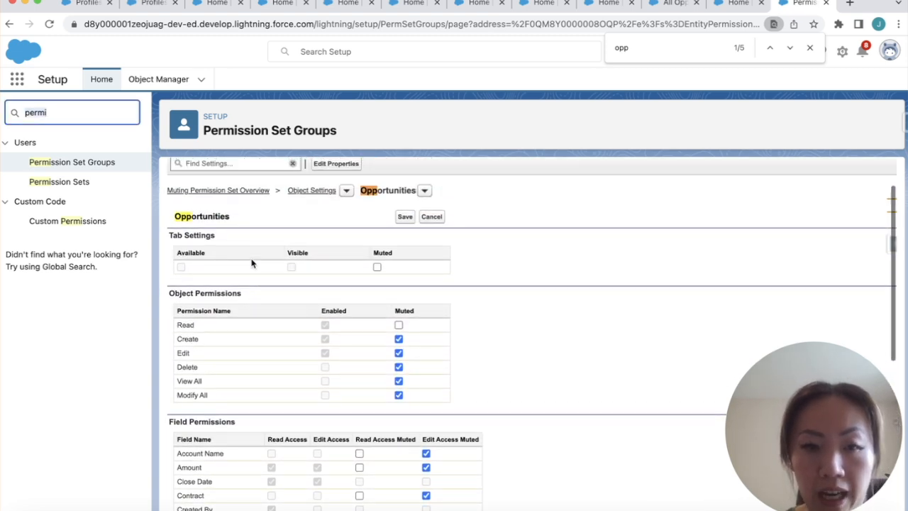
Open the Custom: Sales Profile's Opportunities object settings via Quick Find 'profi'
{"action": "type", "text": "profile"}
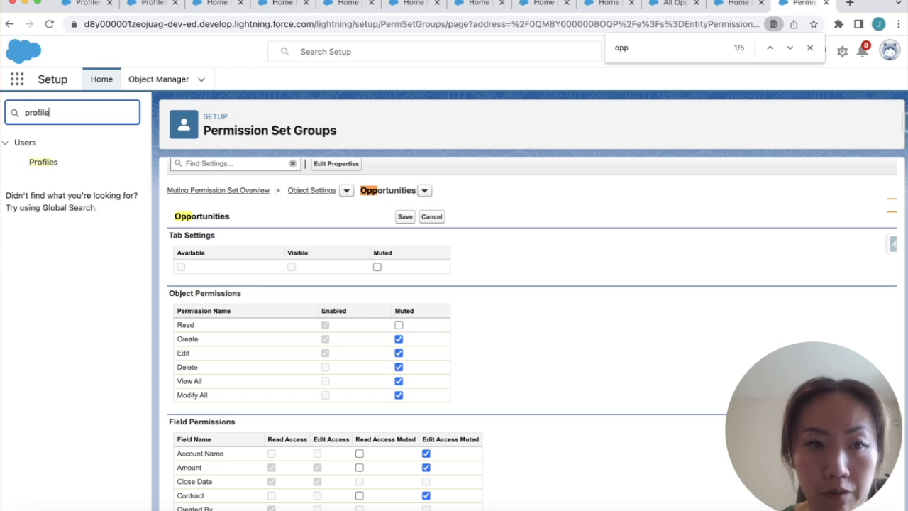
{"action": "left_click", "coordinate": [46, 163]}
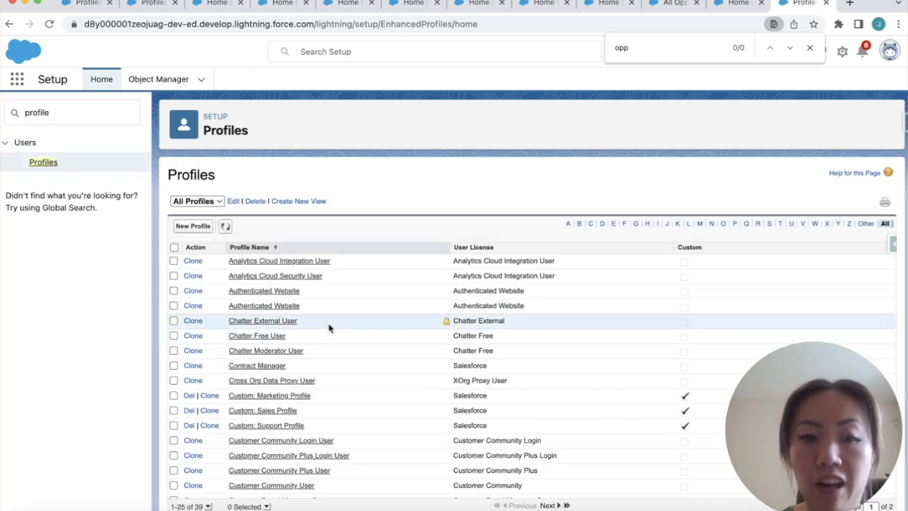
{"action": "left_click", "coordinate": [289, 410]}
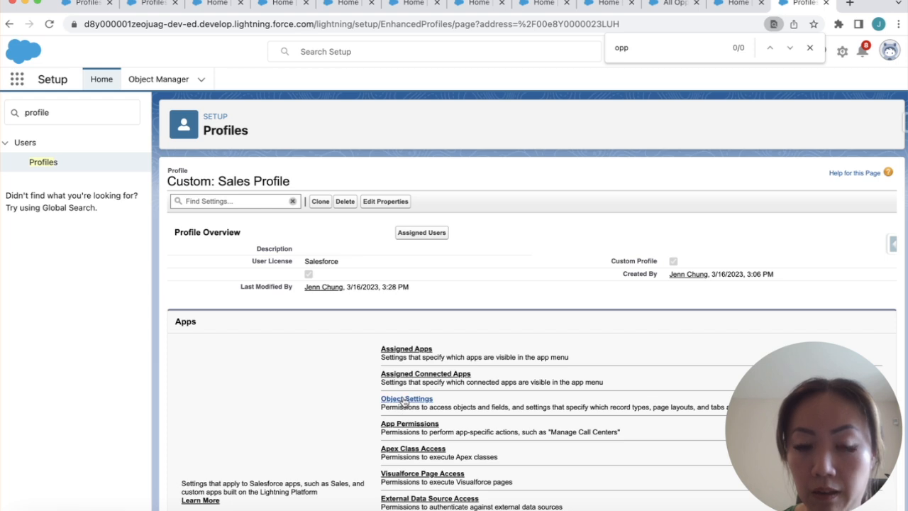
{"action": "left_click", "coordinate": [403, 400]}
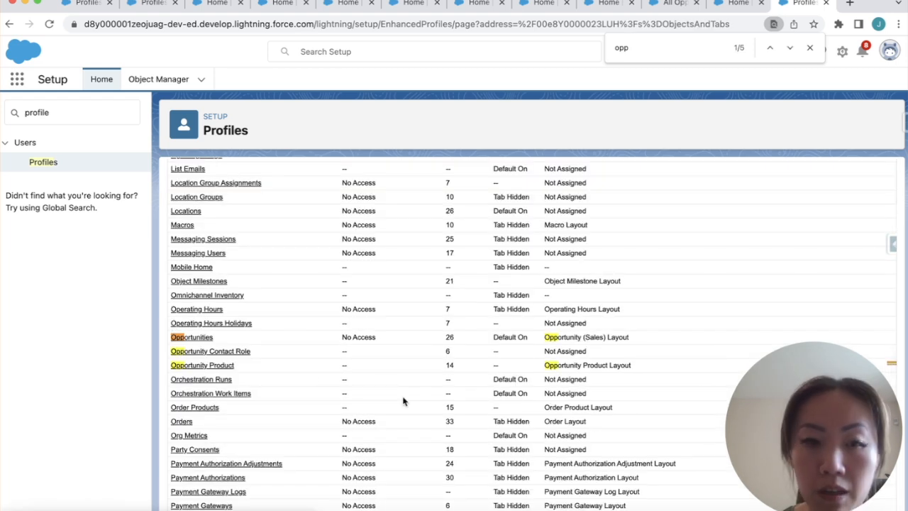
{"action": "left_click", "coordinate": [202, 340]}
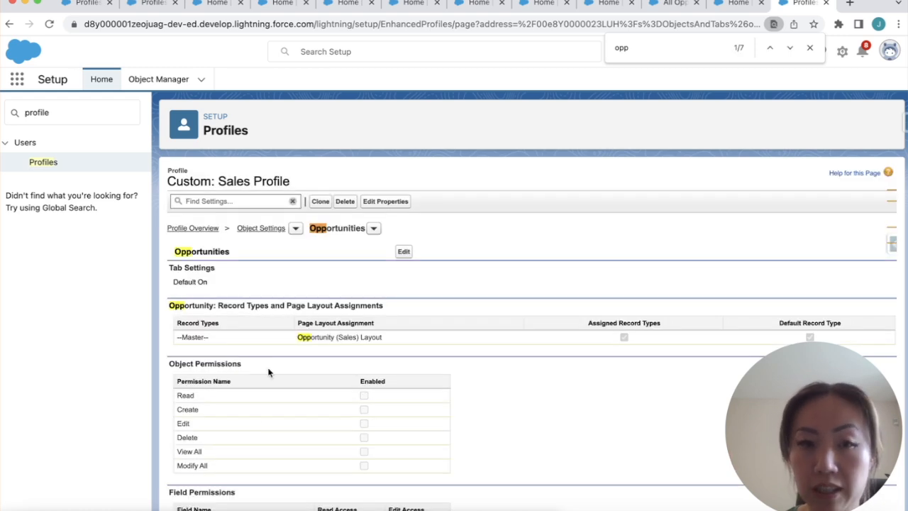
{"action": "scroll", "coordinate": [259, 415], "scroll_direction": "down", "scroll_amount": 4}
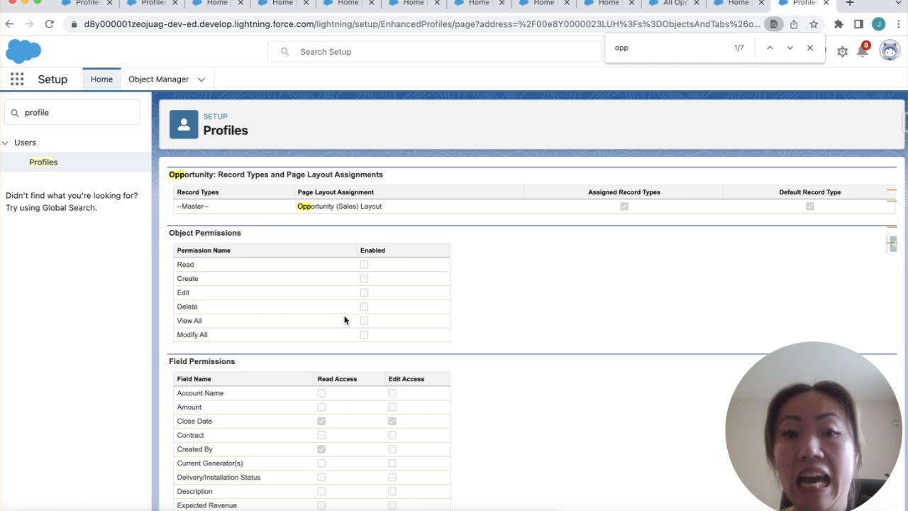
{"action": "scroll", "coordinate": [344, 320], "scroll_direction": "up", "scroll_amount": 4}
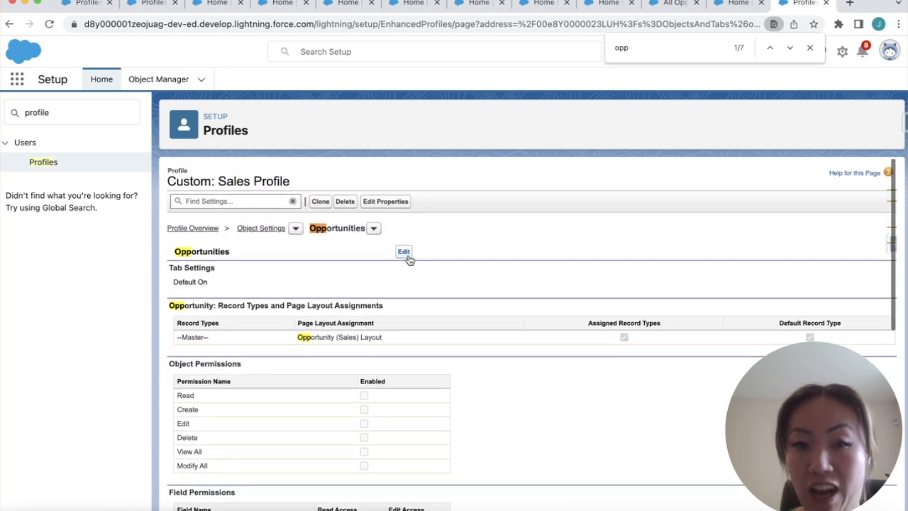
Grant Read and Create on Opportunities for the Sales Profile and save
{"action": "left_click", "coordinate": [405, 253]}
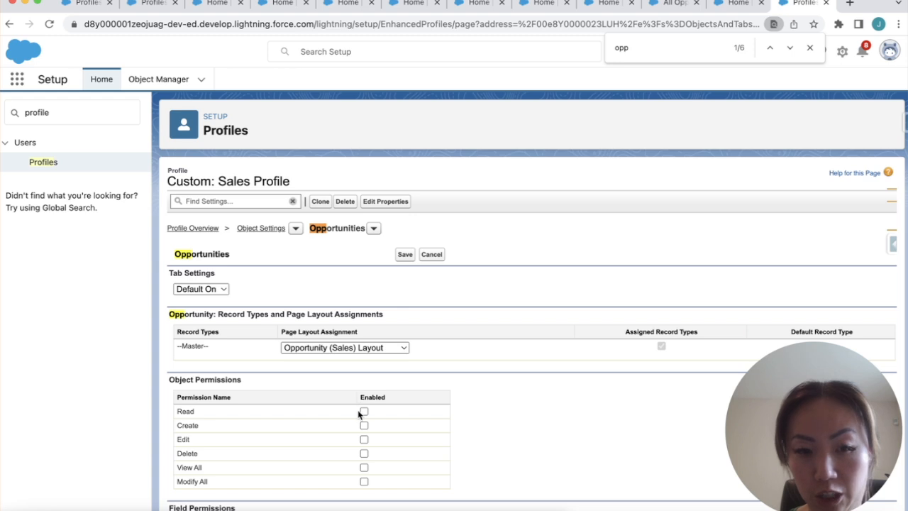
{"action": "left_click", "coordinate": [364, 425]}
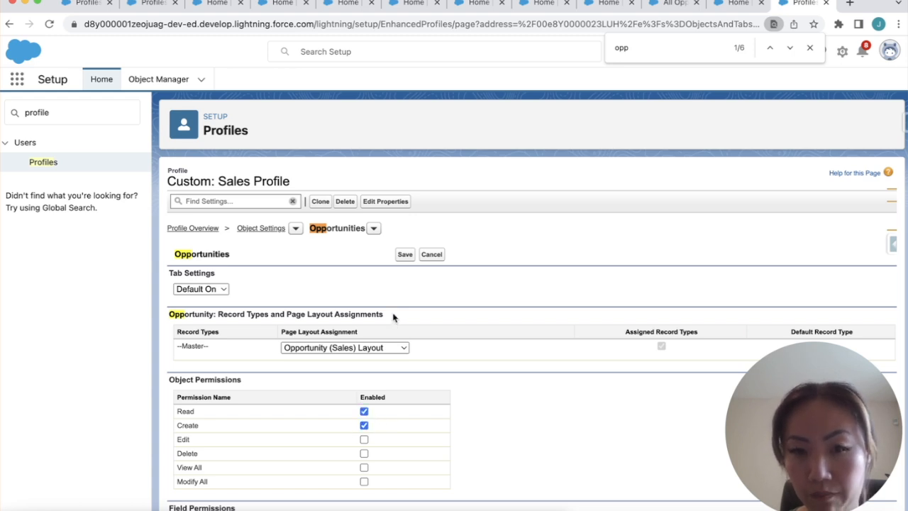
{"action": "left_click", "coordinate": [432, 256]}
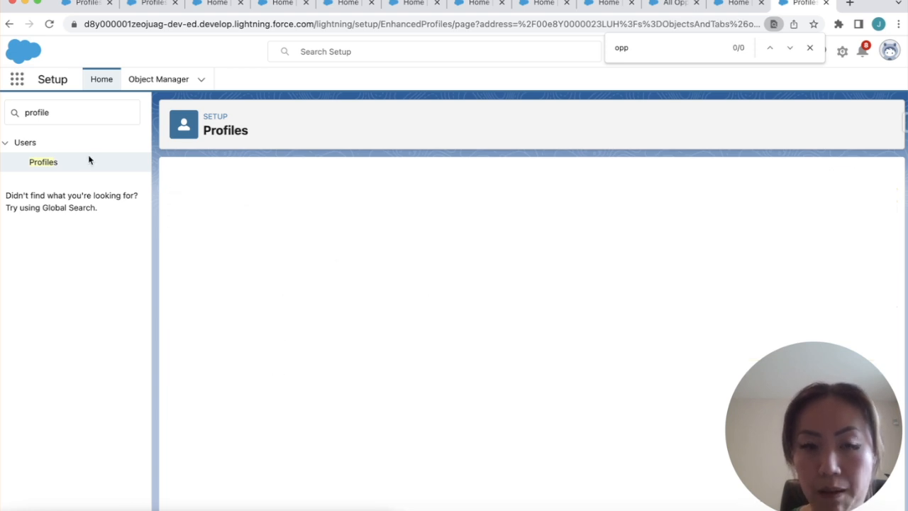
Open the Opportunities object settings of the Custom: Support Profile
{"action": "left_click", "coordinate": [44, 162]}
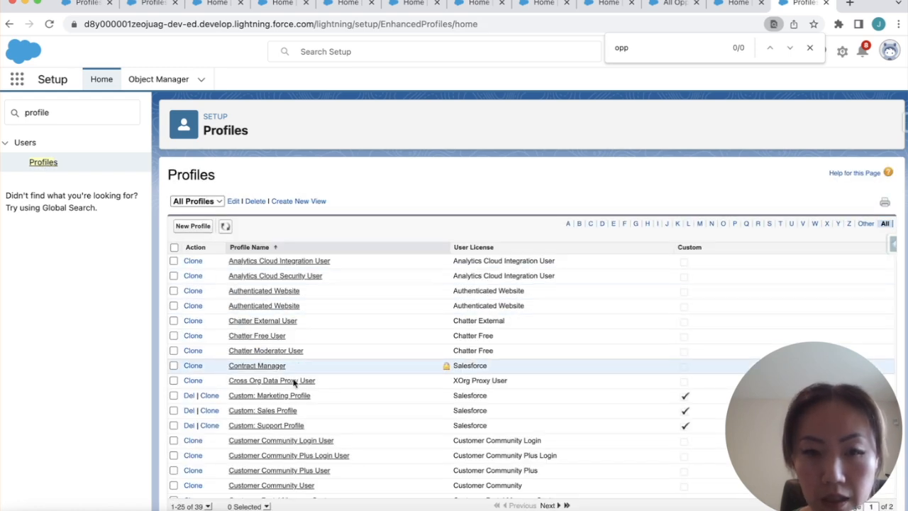
{"action": "left_click", "coordinate": [279, 425]}
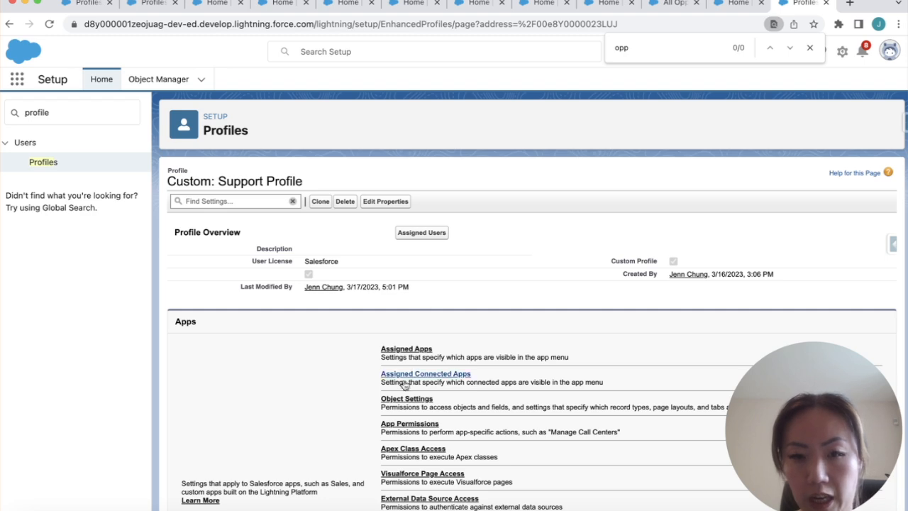
{"action": "left_click", "coordinate": [401, 403]}
{"action": "key", "text": "super+f"}
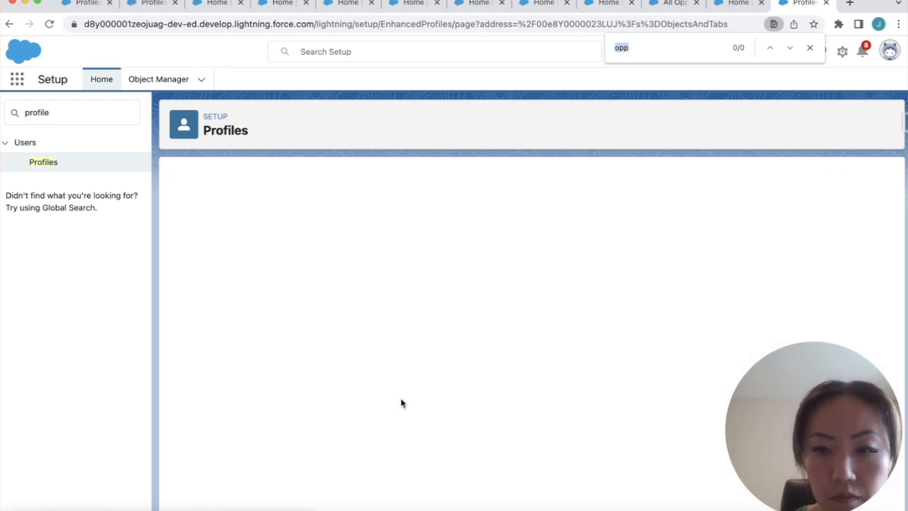
{"action": "type", "text": "opp"}
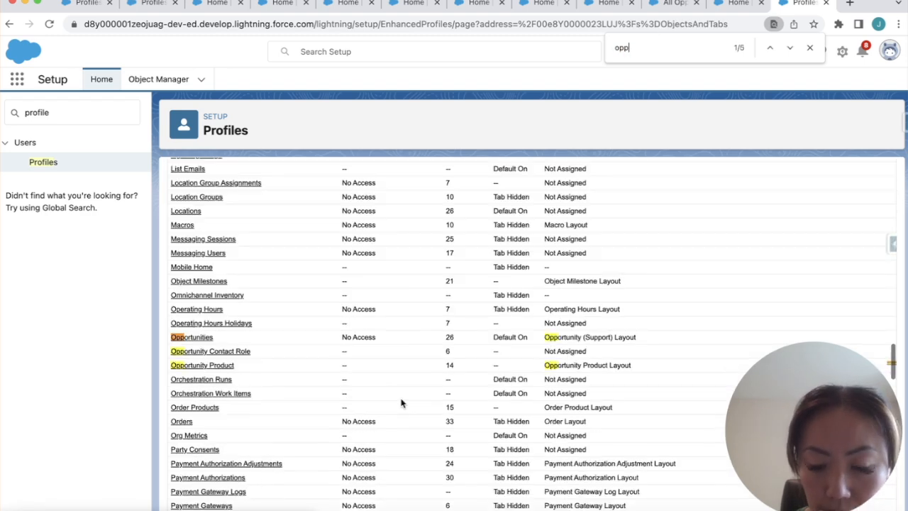
{"action": "left_click", "coordinate": [202, 338]}
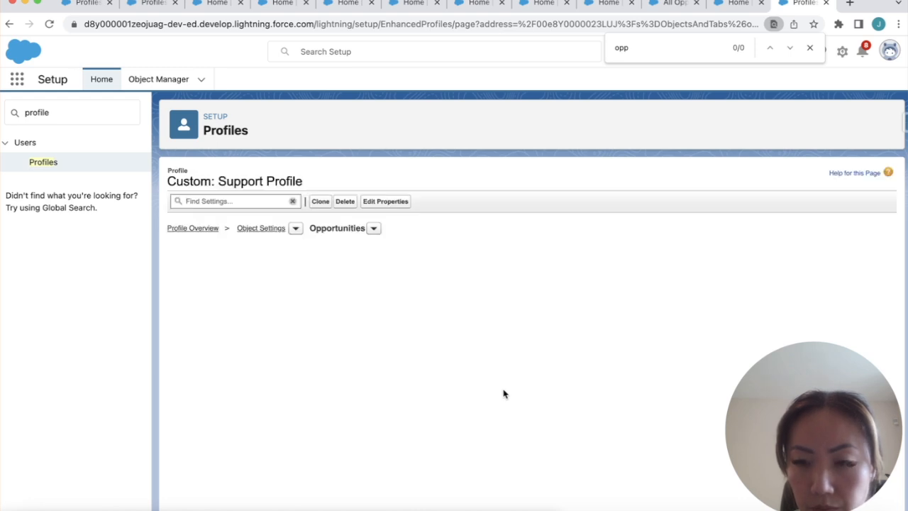
Tick Read and Create under Opportunities object permissions and save the profile
{"action": "left_click", "coordinate": [402, 253]}
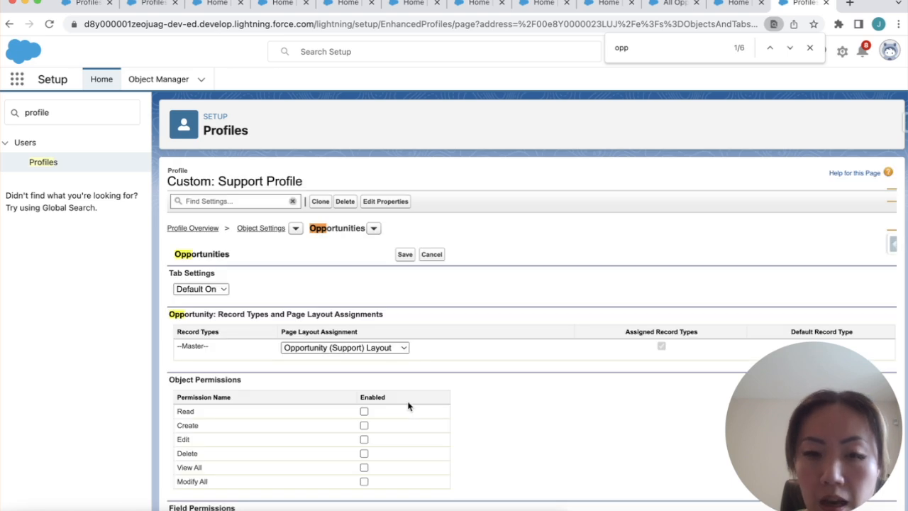
{"action": "left_click", "coordinate": [364, 425]}
{"action": "left_click", "coordinate": [364, 411]}
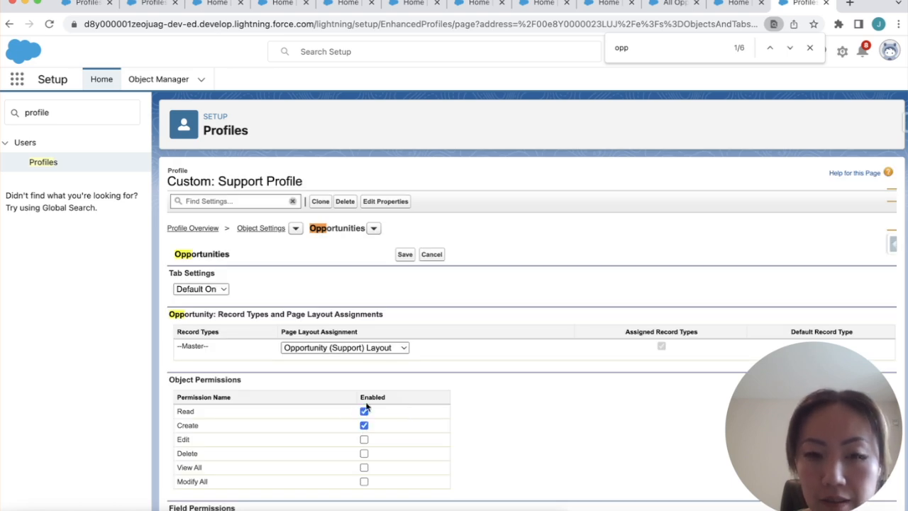
{"action": "left_click", "coordinate": [405, 255]}
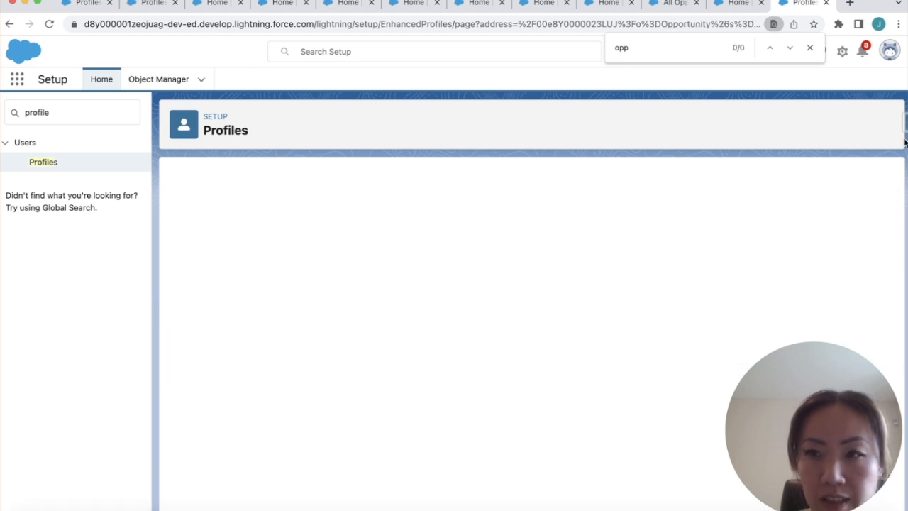
Log in as the Support User through the Salesforce Inspector Users search
{"action": "left_click", "coordinate": [904, 122]}
{"action": "left_click", "coordinate": [793, 171]}
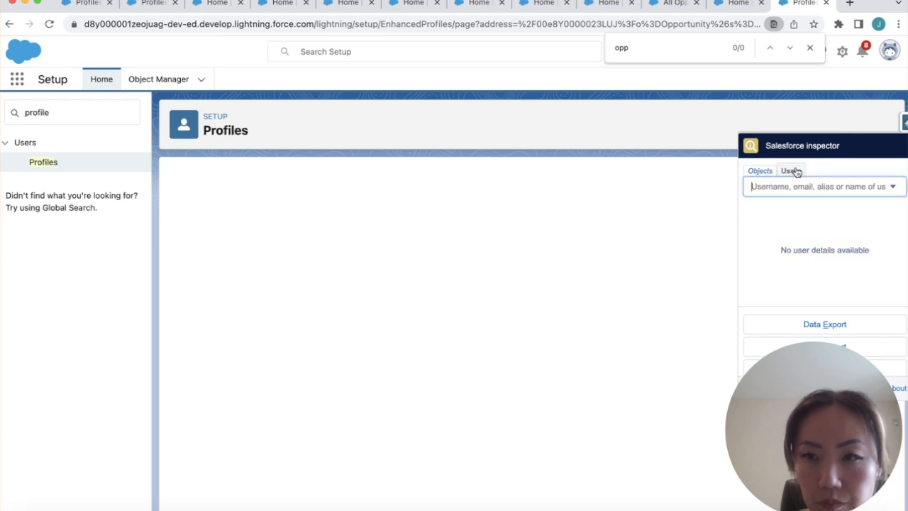
{"action": "type", "text": "support"}
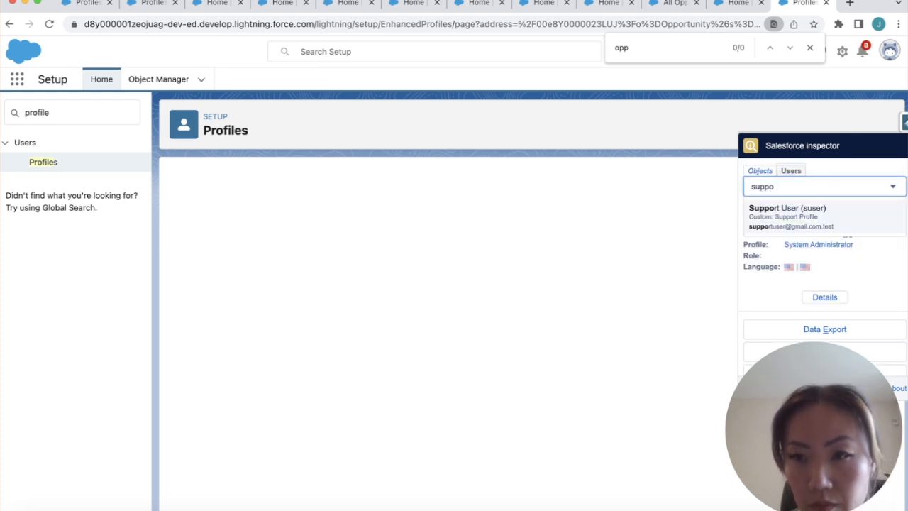
{"action": "left_click", "coordinate": [779, 217]}
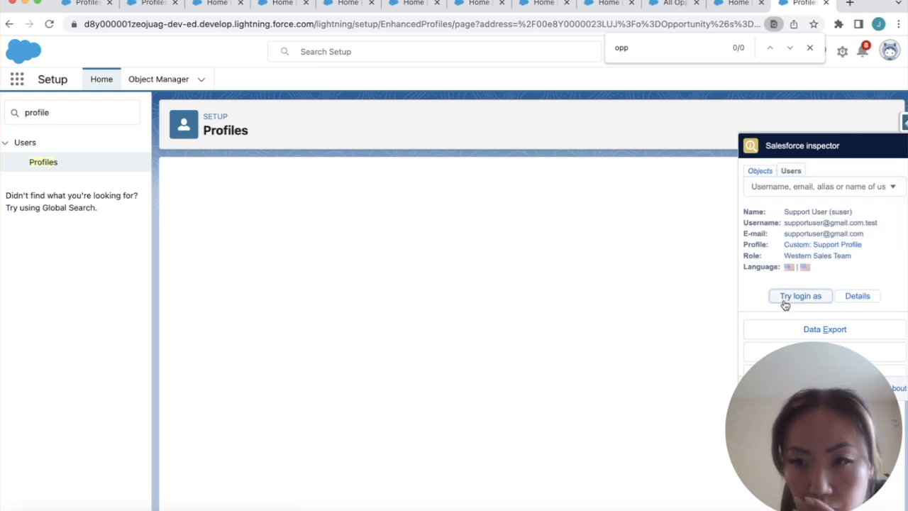
{"action": "left_click", "coordinate": [785, 301]}
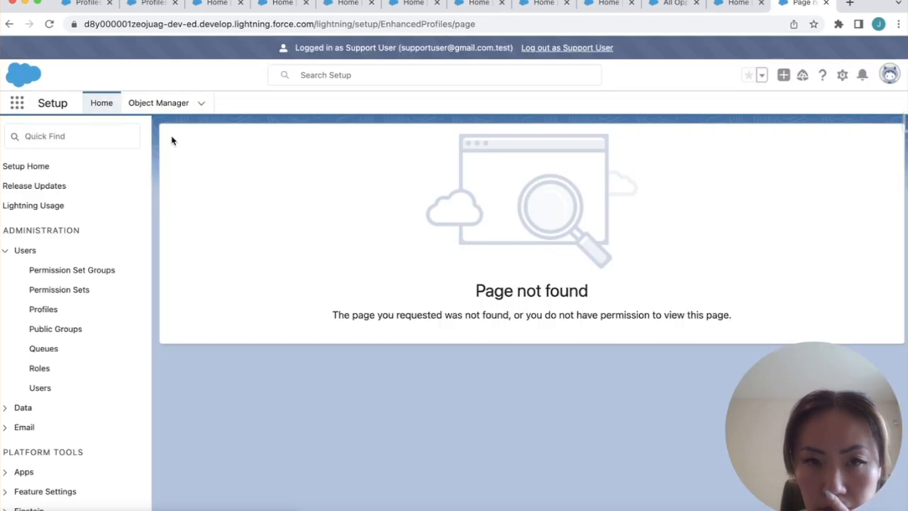
Switch to the Sales app and open the Opportunities list
{"action": "left_click", "coordinate": [17, 103]}
{"action": "type", "text": "sales"}
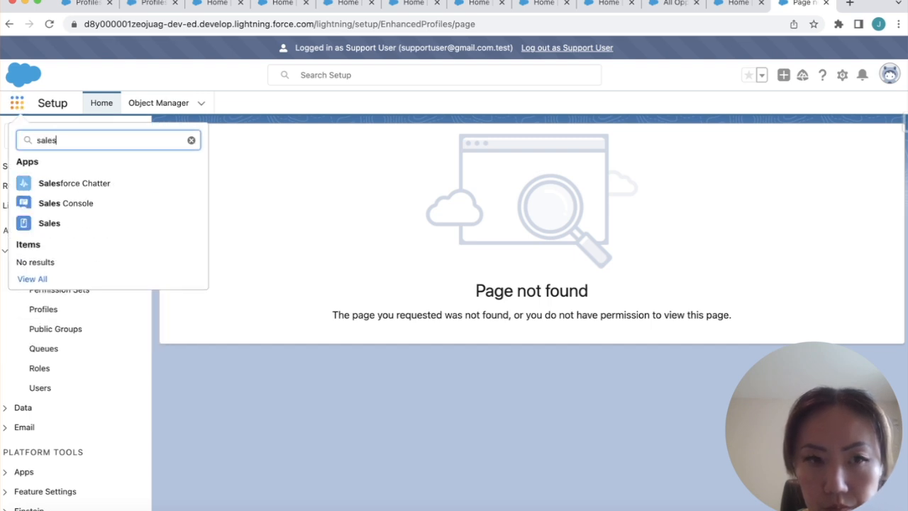
{"action": "left_click", "coordinate": [49, 224]}
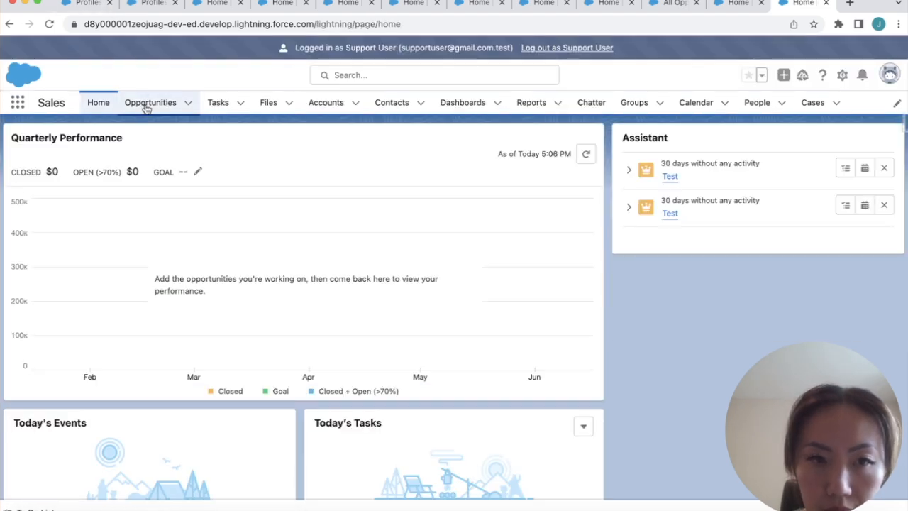
{"action": "left_click", "coordinate": [146, 107]}
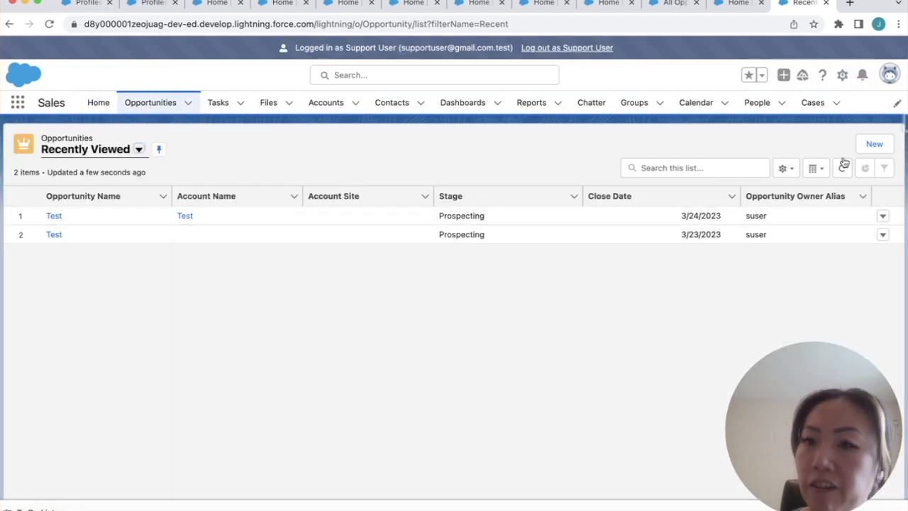